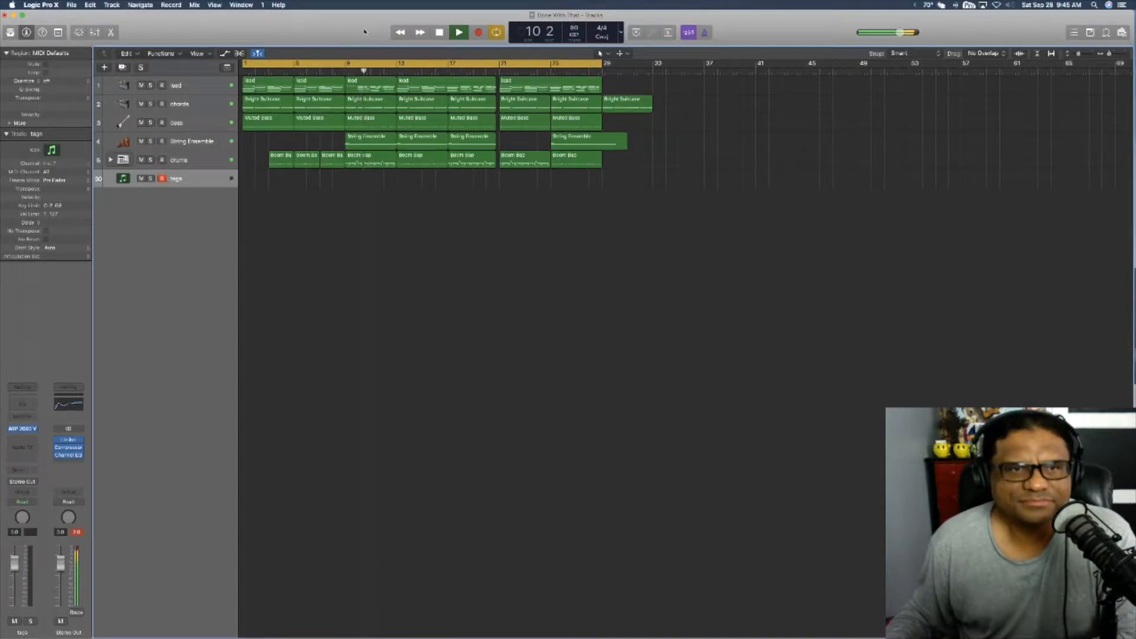
Step: Stop the full mix, solo the lead track and play its opening from the beginning of the song
key("space")
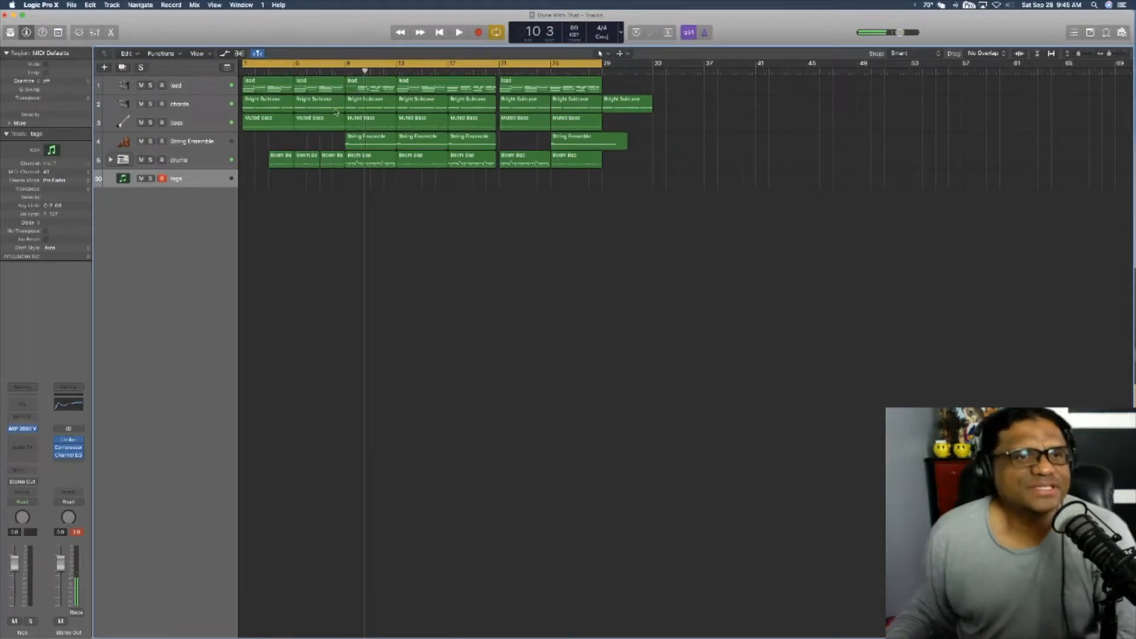
left_click(208, 92)
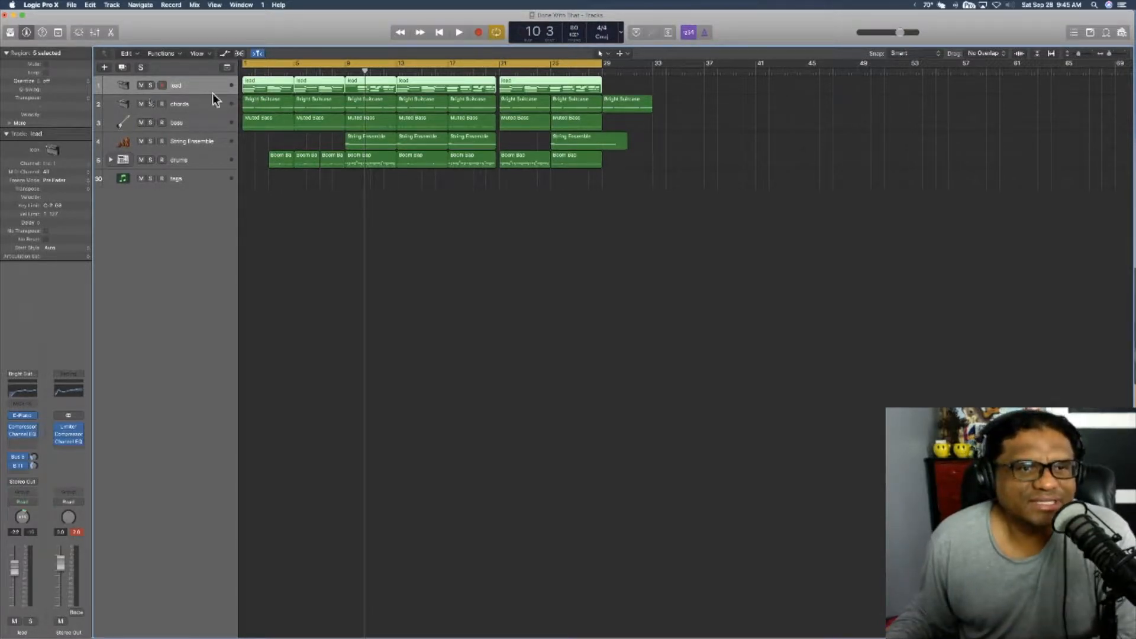
key("space")
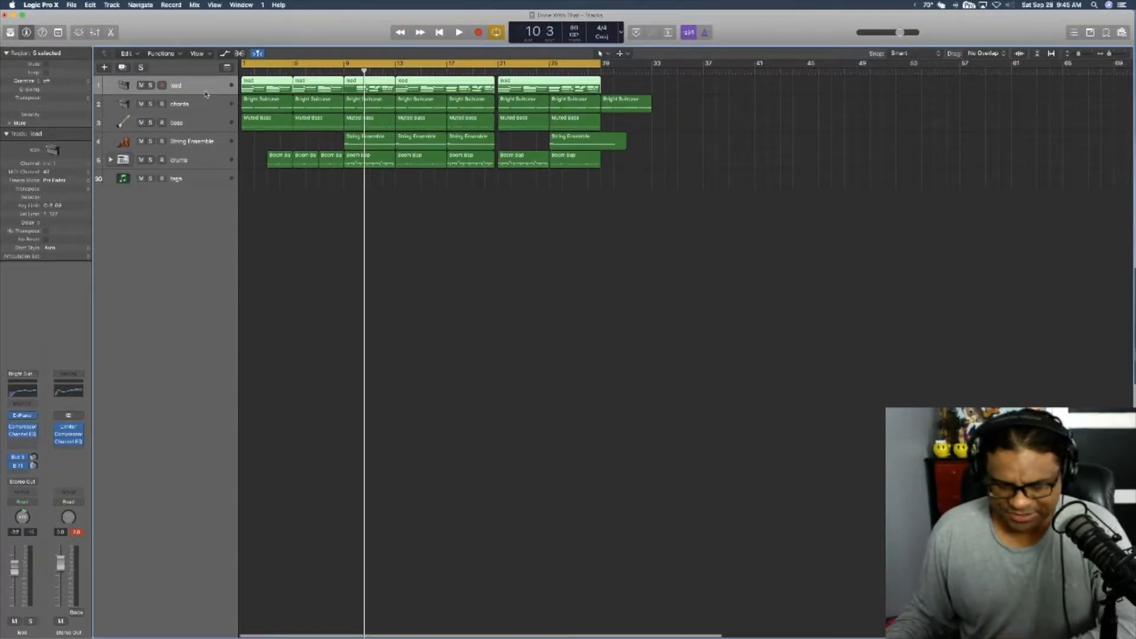
key("s")
key("Return")
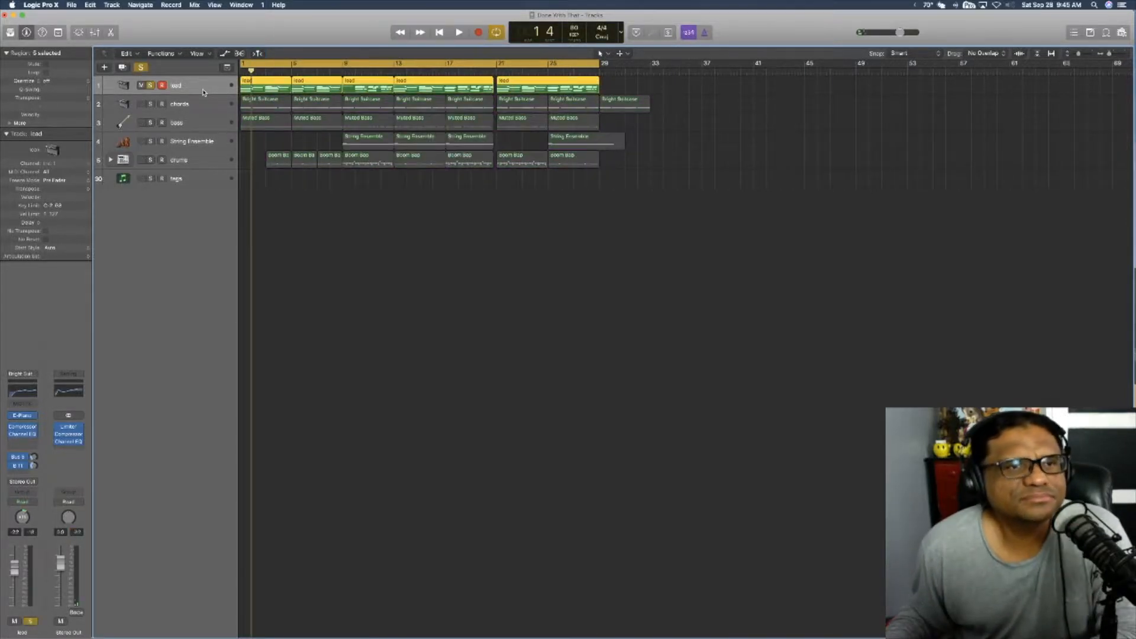
key("space")
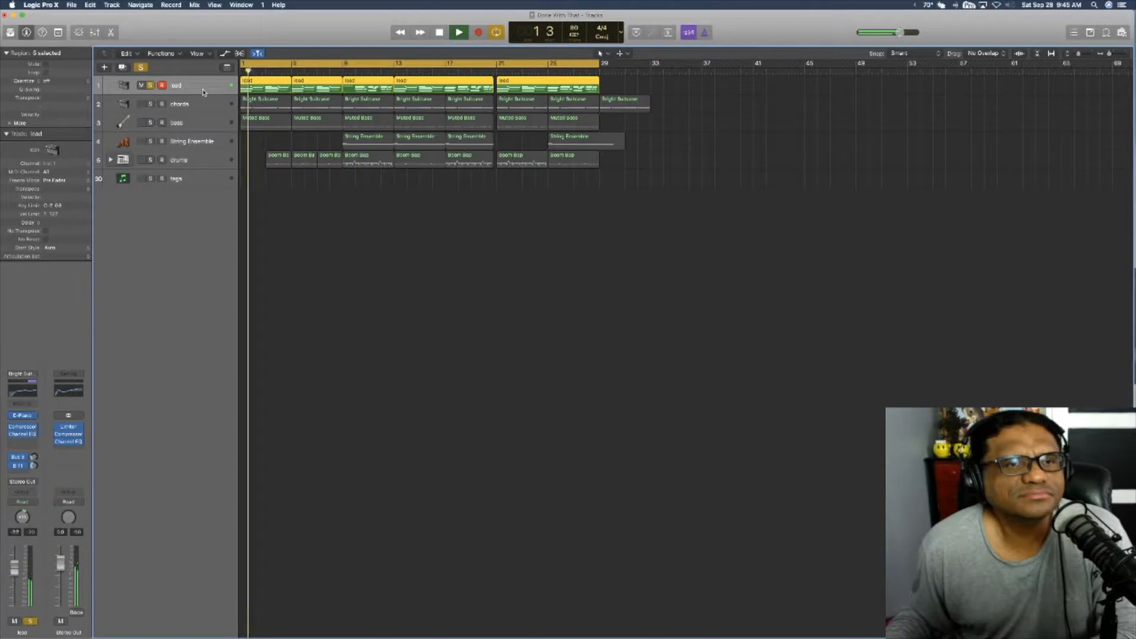
key("space")
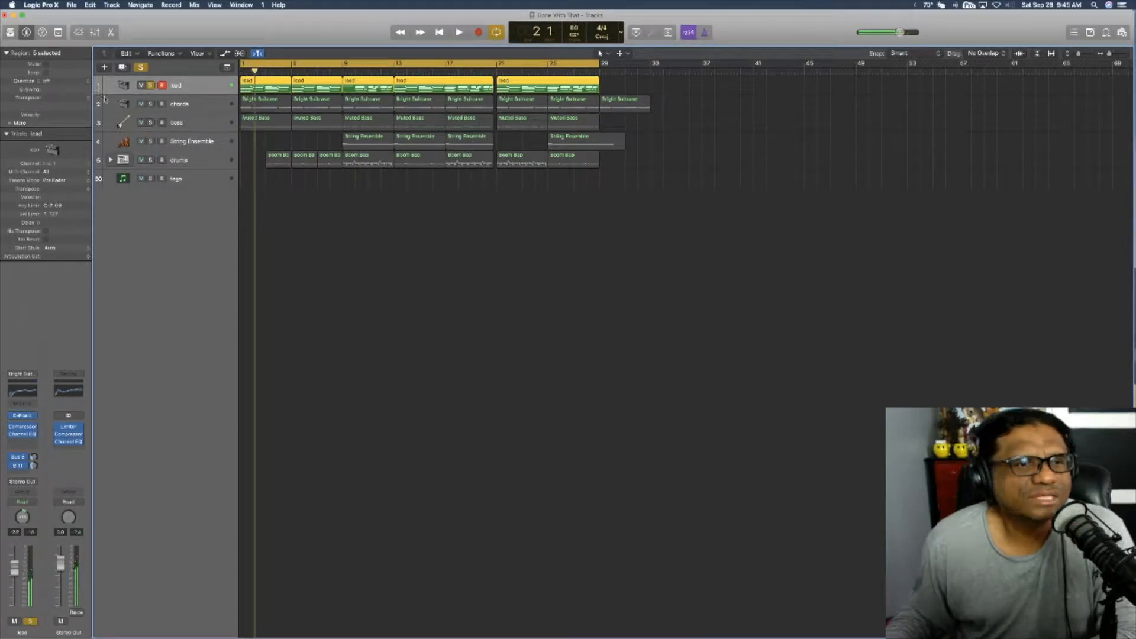
Step: Inspect the Vintage Electric Piano instrument on the lead track and close its window
left_click(24, 377)
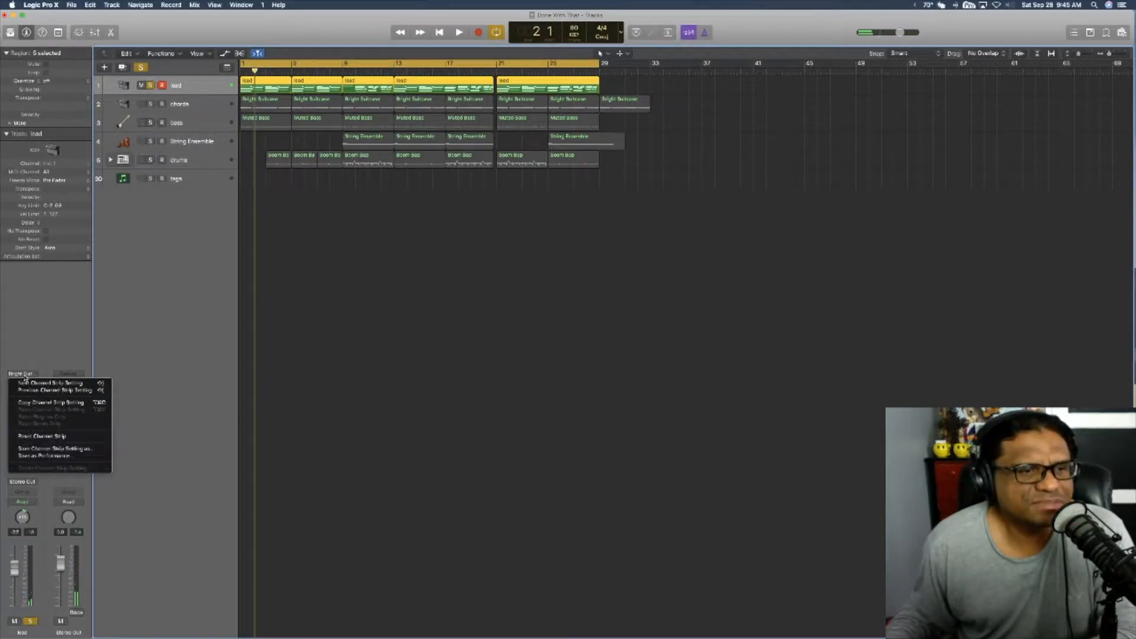
left_click(25, 377)
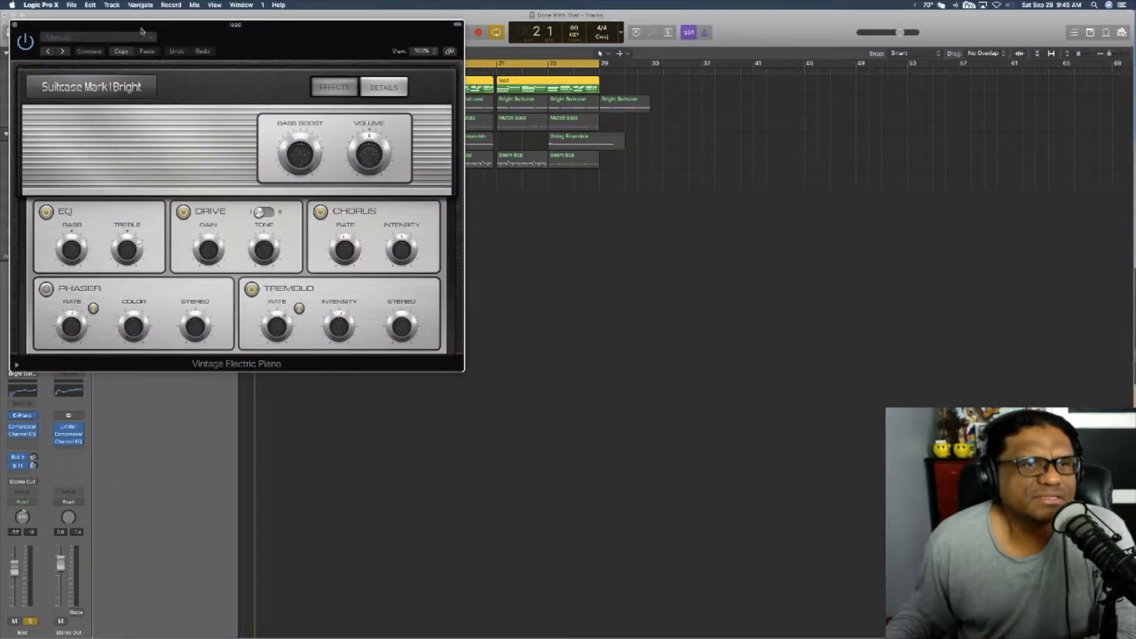
left_click_drag(142, 31, 413, 49)
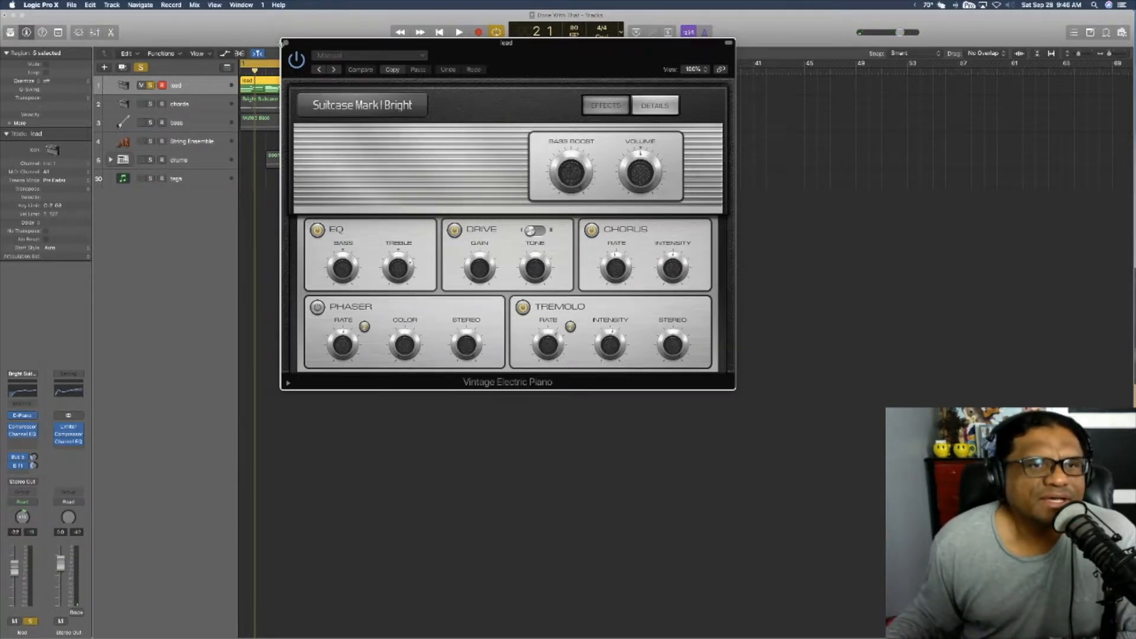
left_click(286, 43)
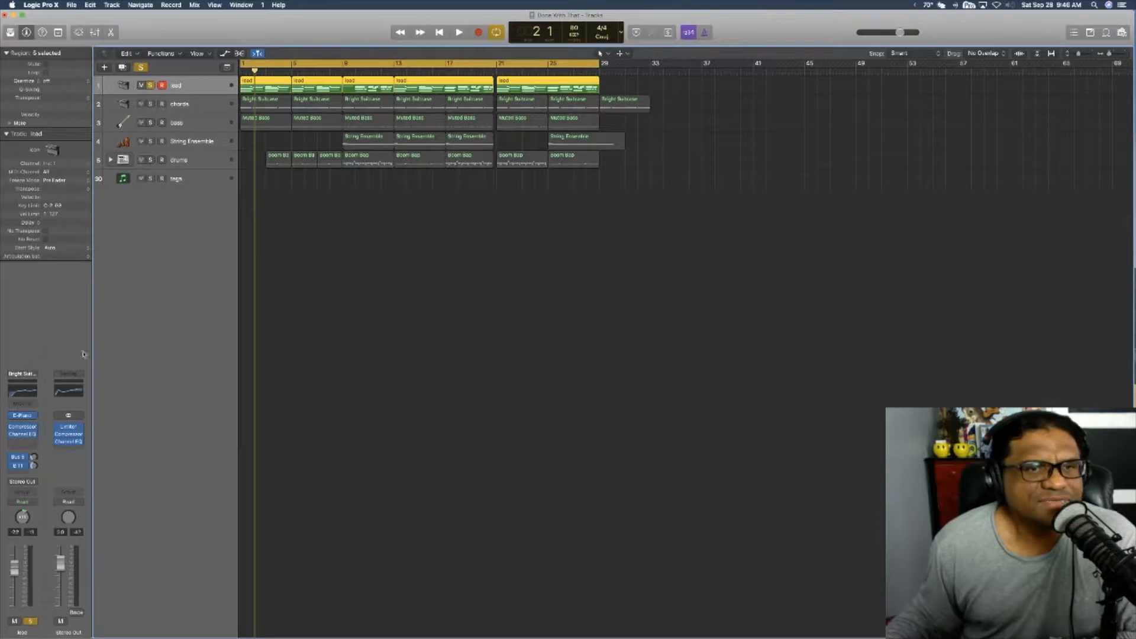
Step: Raise the low-cut frequency in the lead track's Channel EQ, and review the resulting curve
left_click(17, 394)
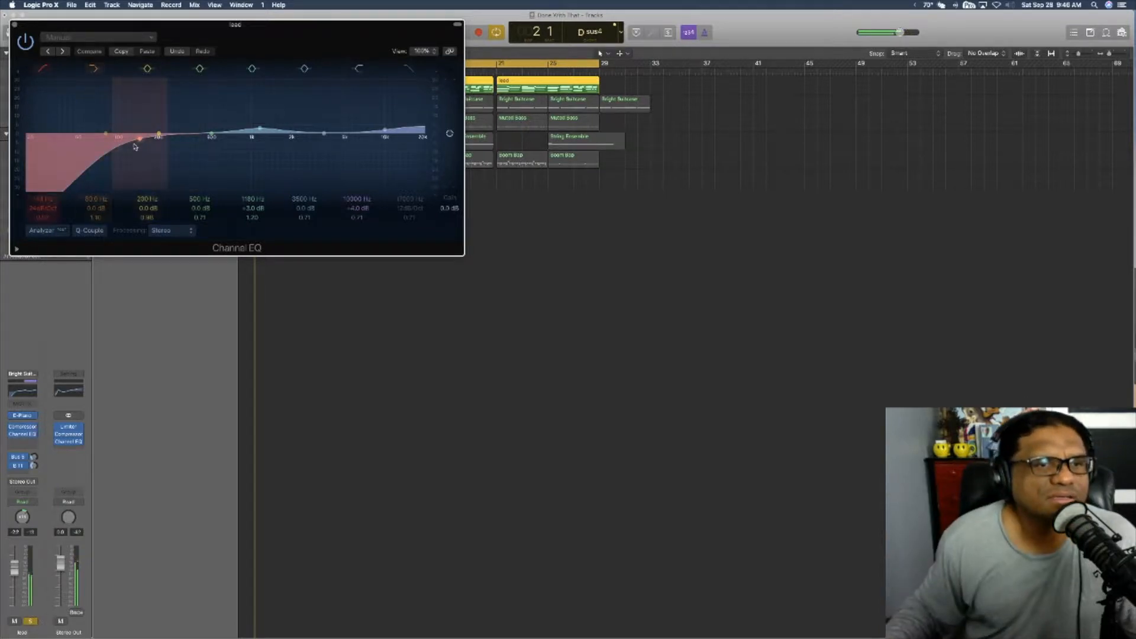
left_click_drag(135, 146, 158, 134)
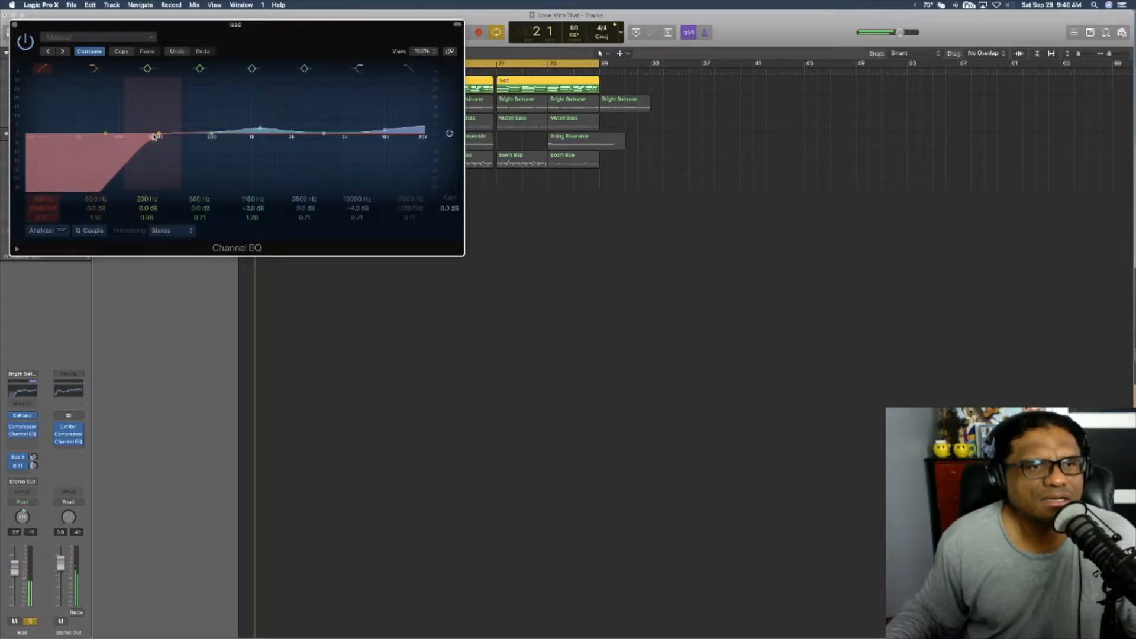
left_click(16, 26)
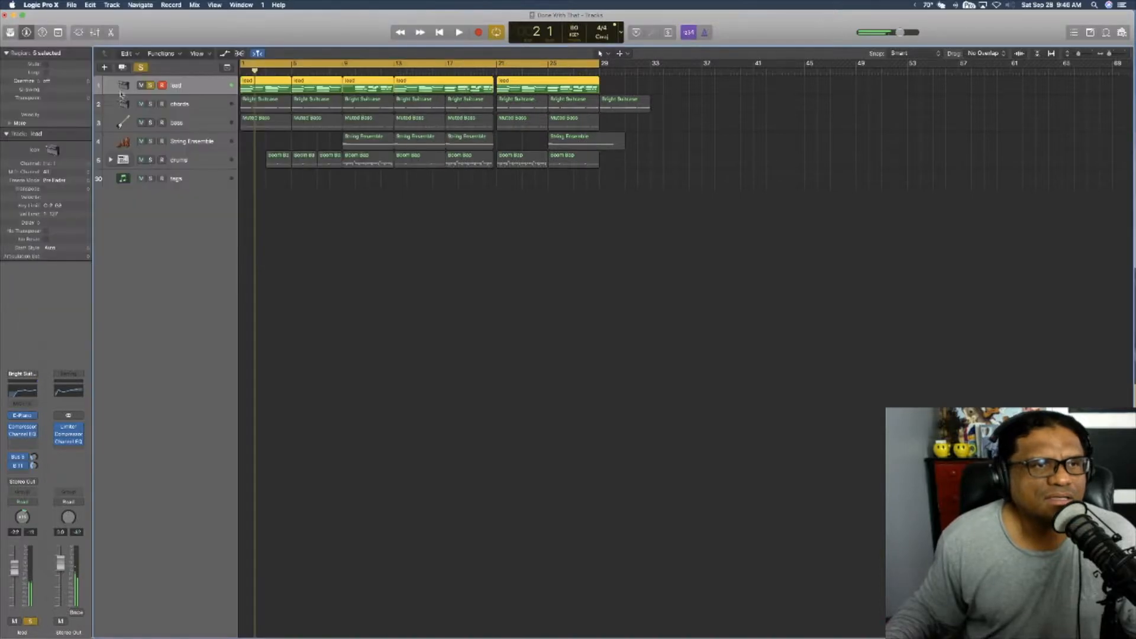
left_click(24, 388)
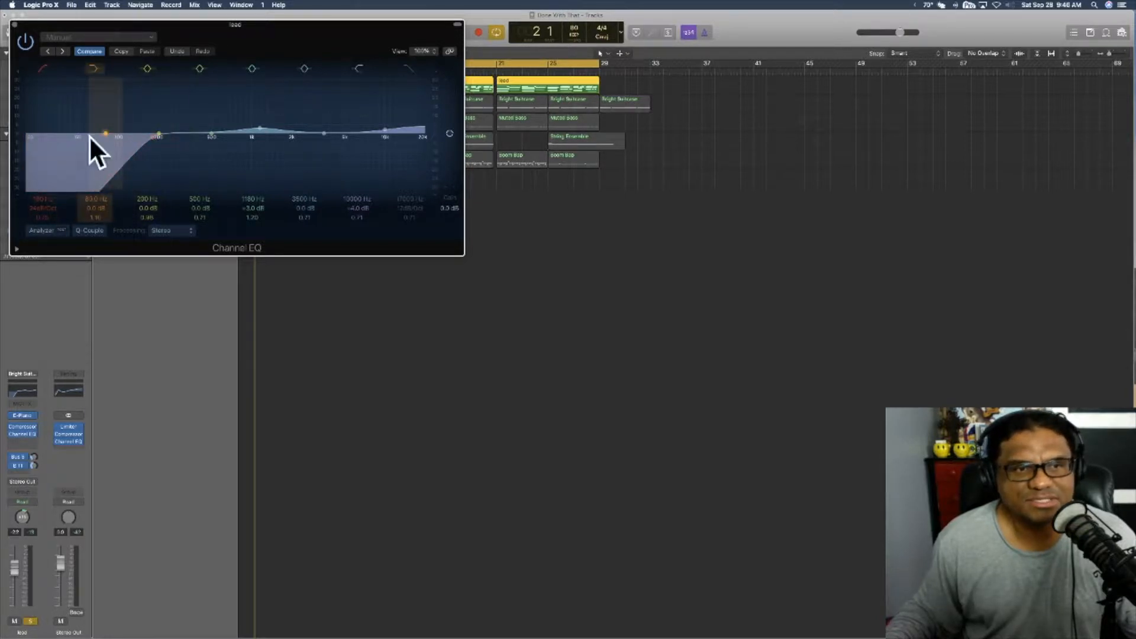
left_click(15, 26)
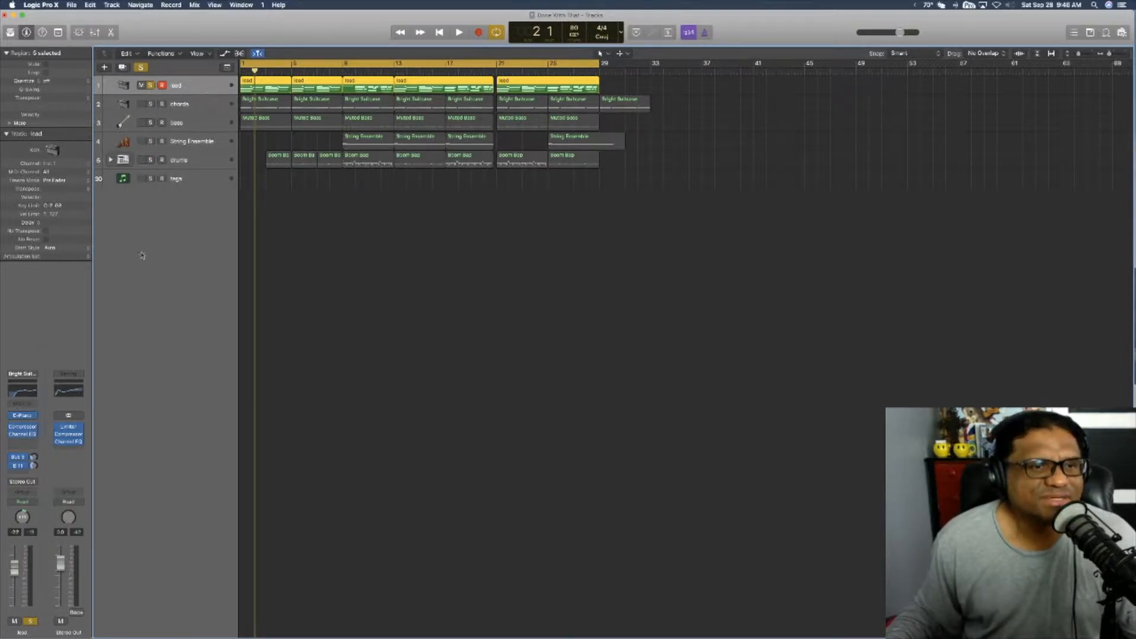
Step: Inspect the side-chain and output settings of the lead track's Compressor, and raise its output gain slightly
left_click(25, 430)
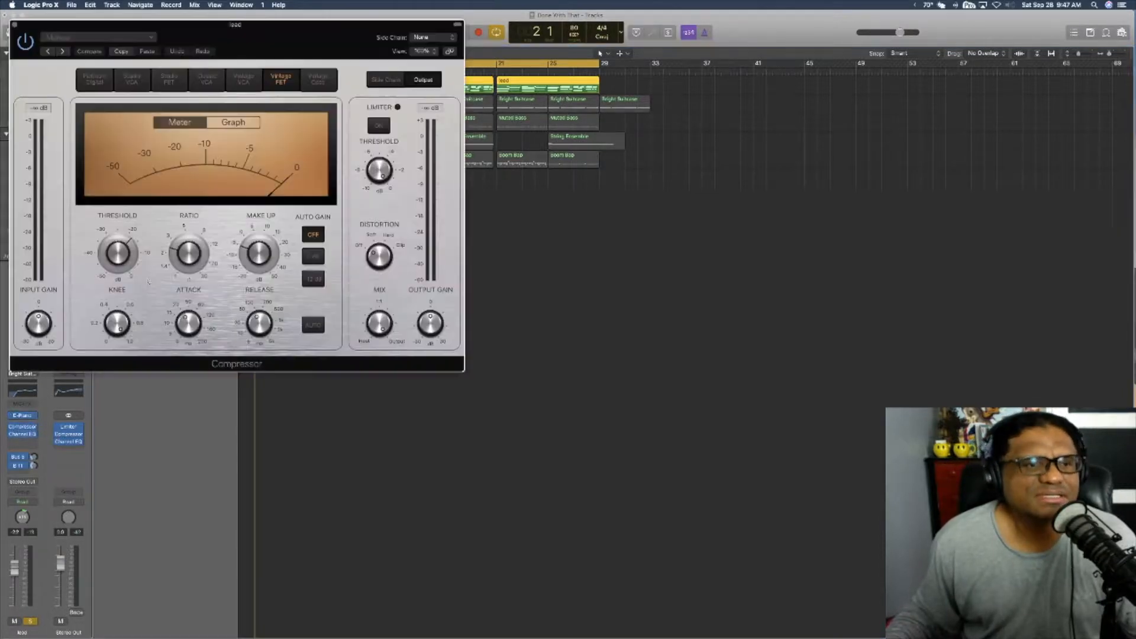
left_click_drag(263, 26, 398, 30)
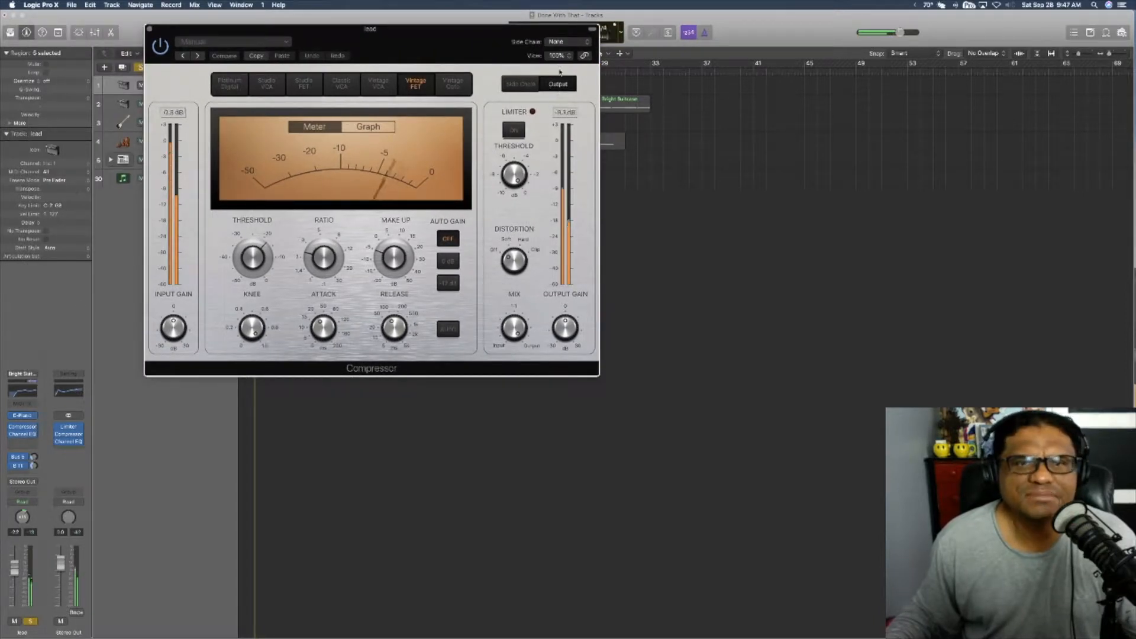
left_click(531, 88)
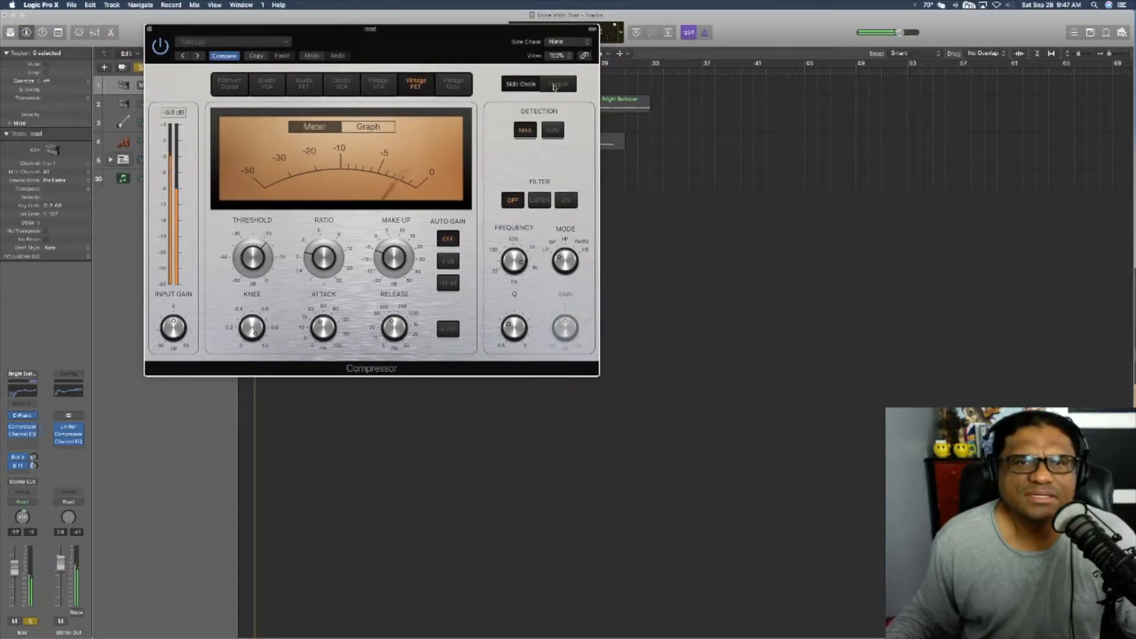
left_click(556, 84)
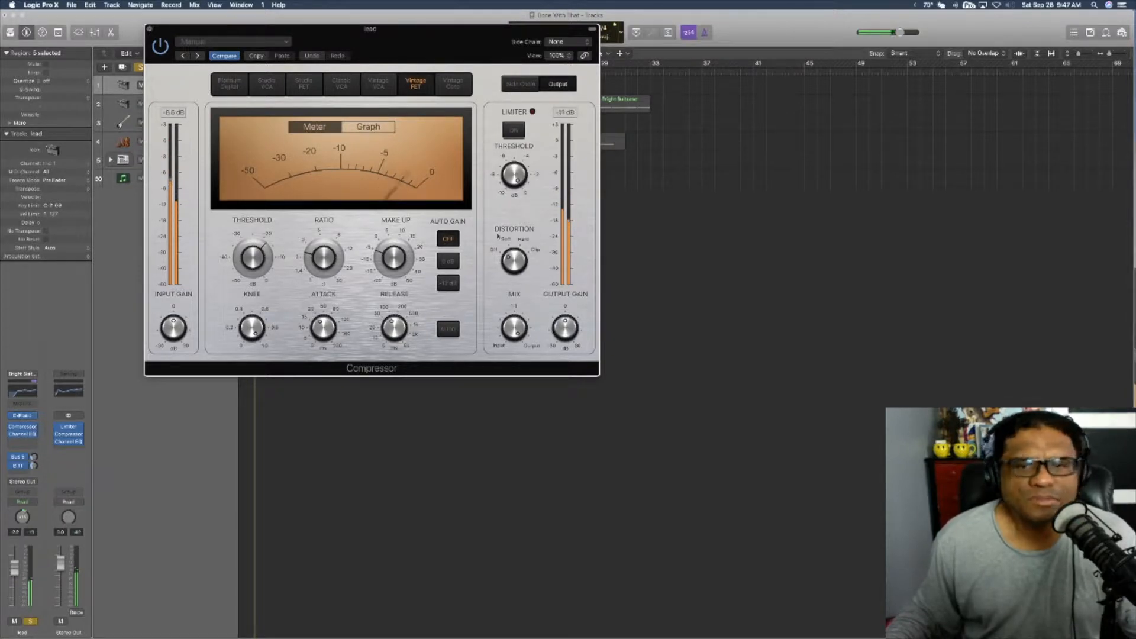
mouse_move(565, 323)
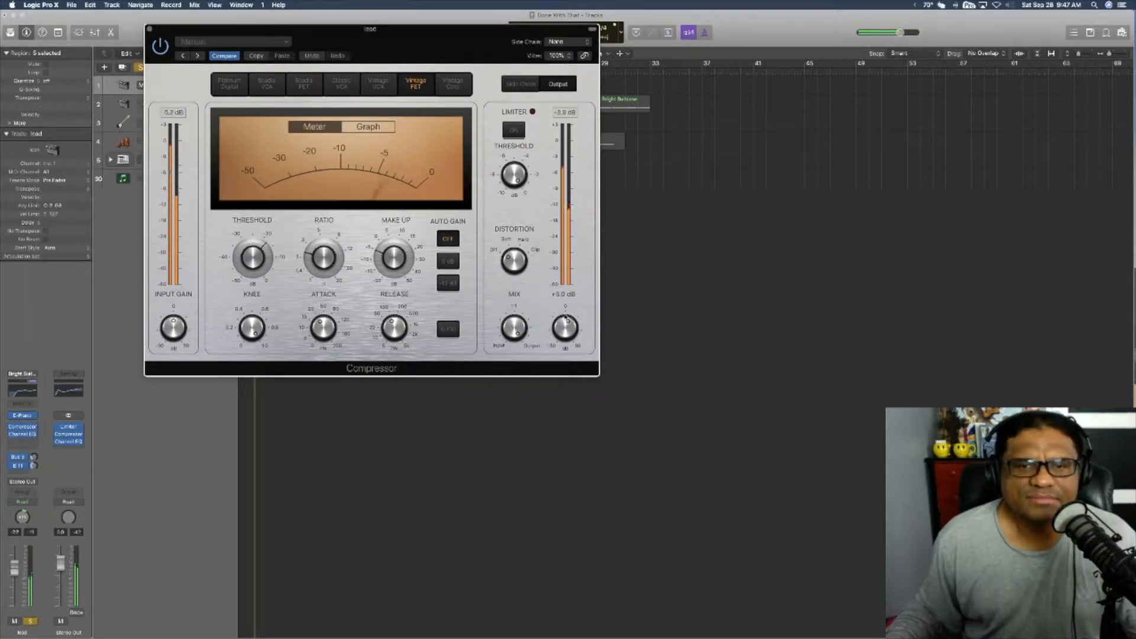
left_click_drag(565, 322, 566, 316)
left_click(149, 29)
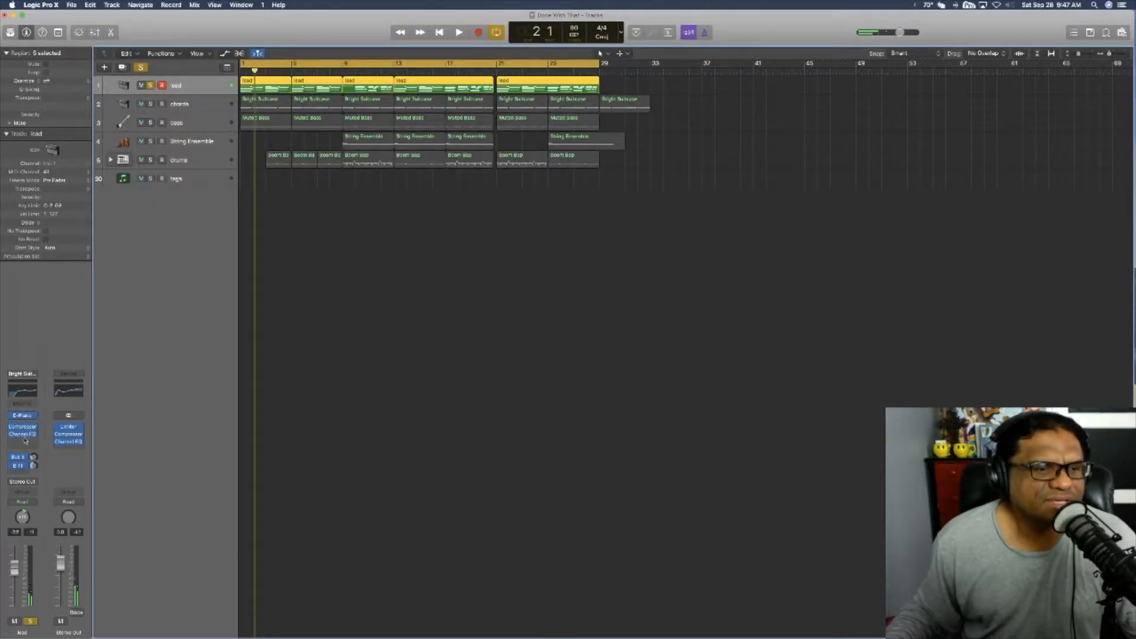
Step: Display the Bus 11 channel strip fed by the lead track, and play the soloed lead with its notes shown in the Piano Roll
left_click(20, 457)
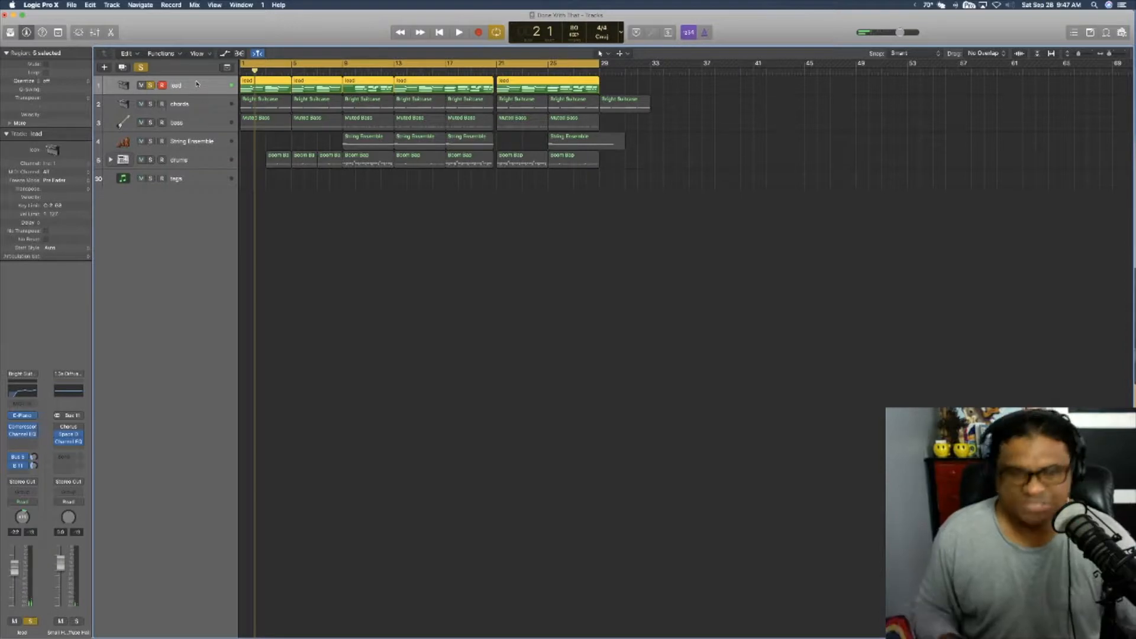
key("space")
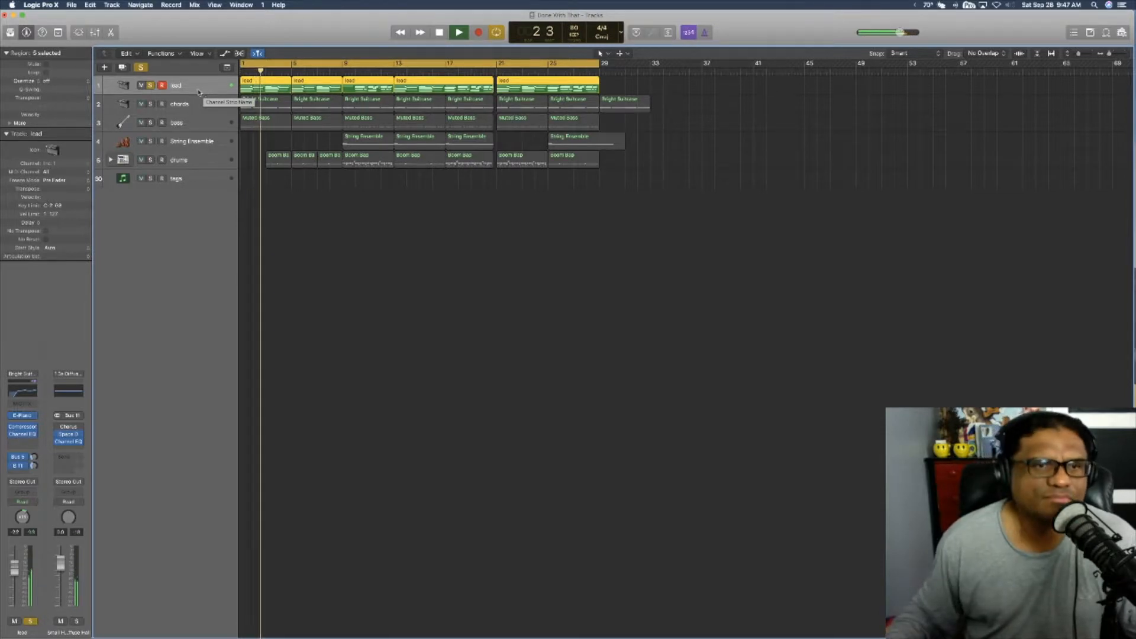
key("p")
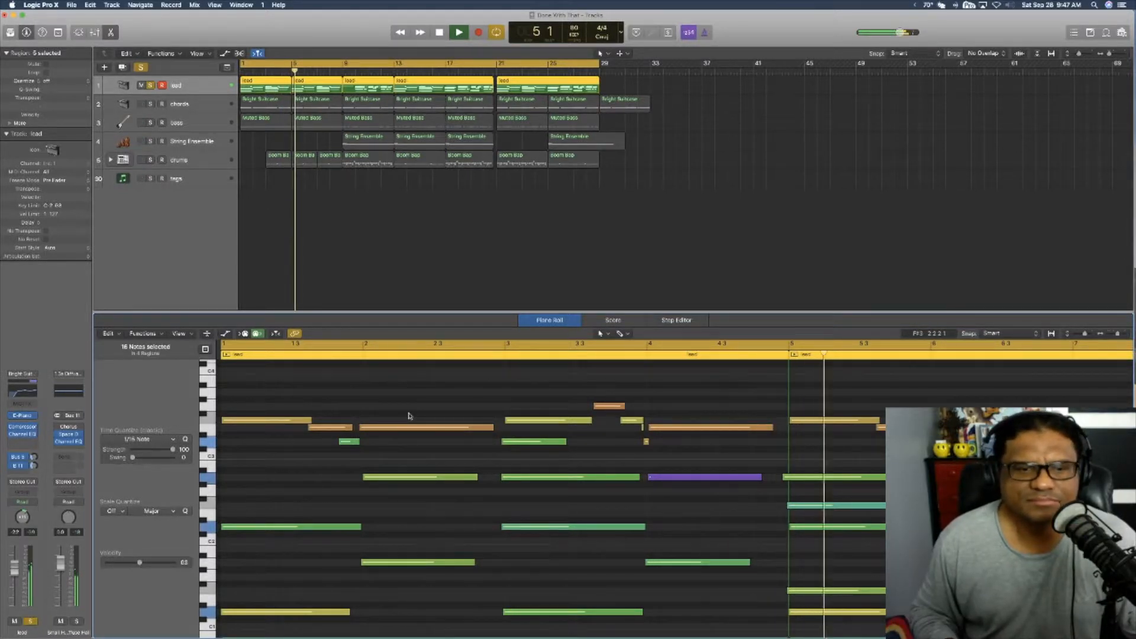
key("space")
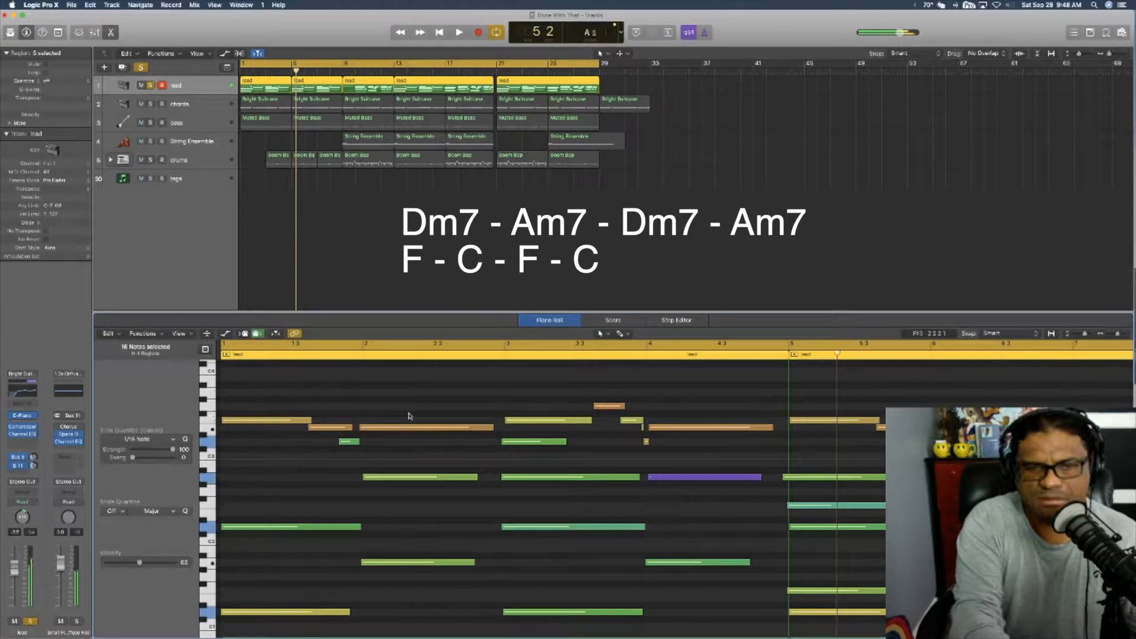
key("Return")
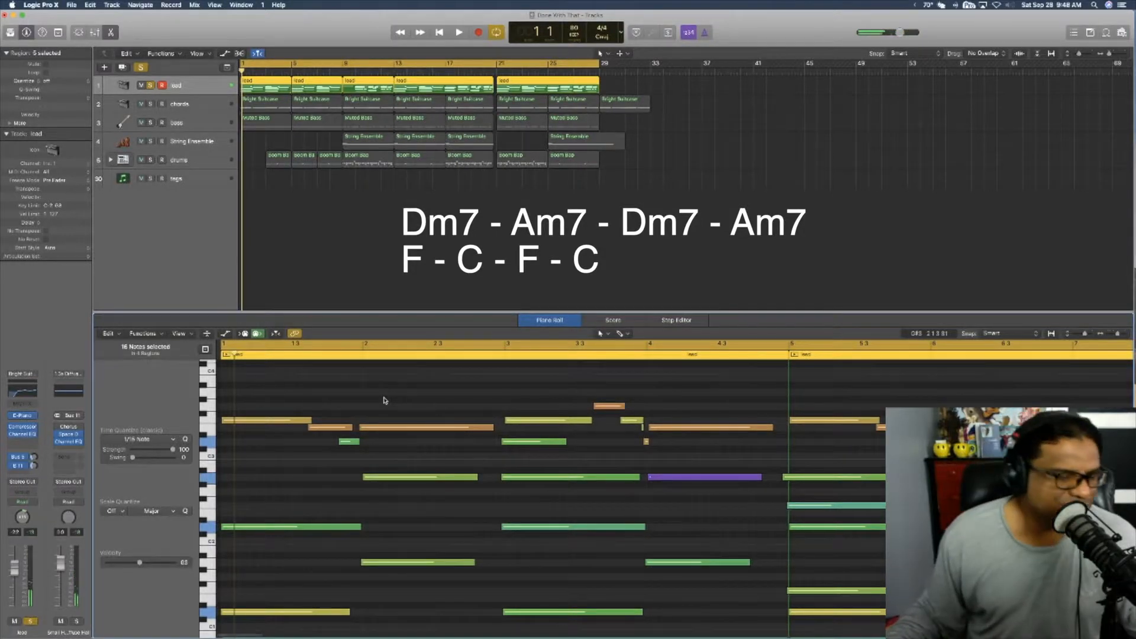
scroll(383, 401, "up", 1)
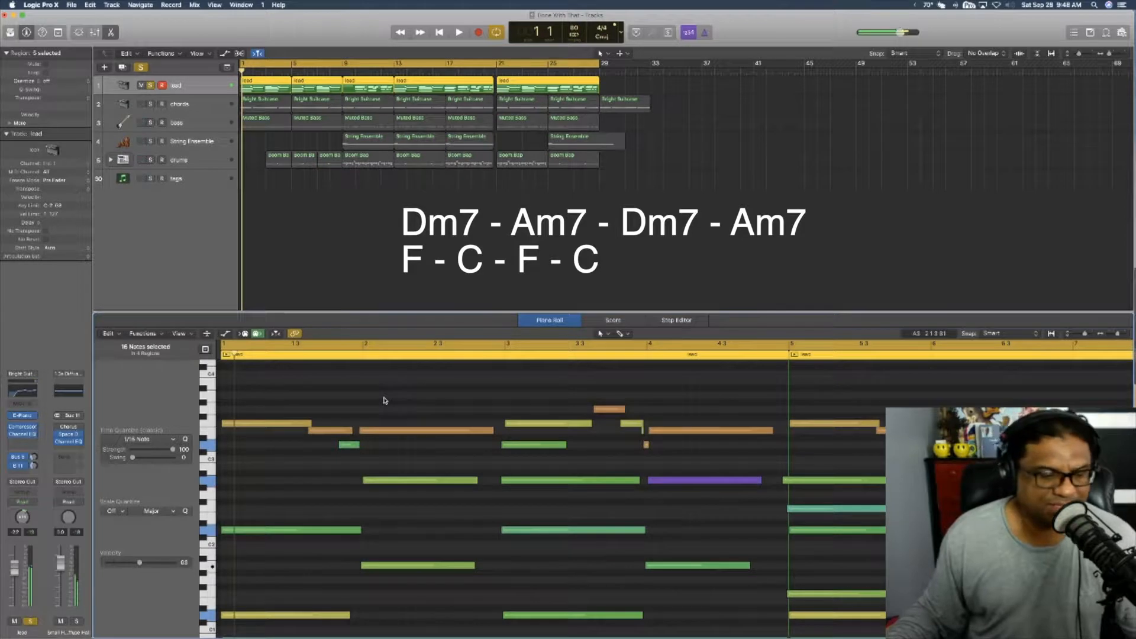
scroll(384, 400, "up", 1)
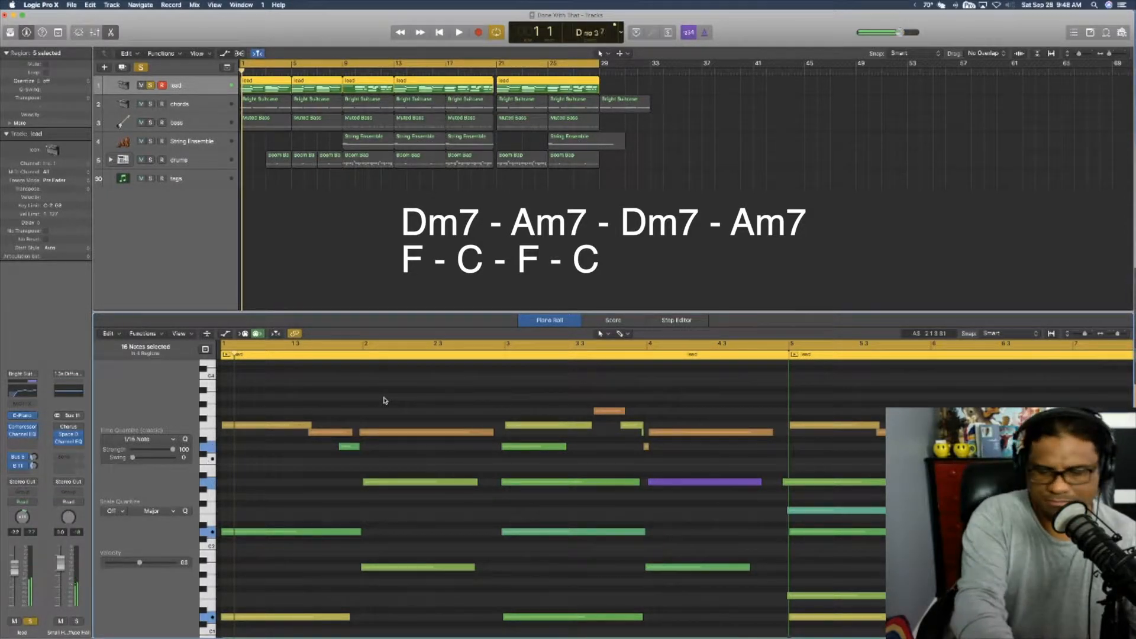
Step: Solo the chords track instead of the lead and play it from the beginning with its notes in the Piano Roll
left_click(205, 109)
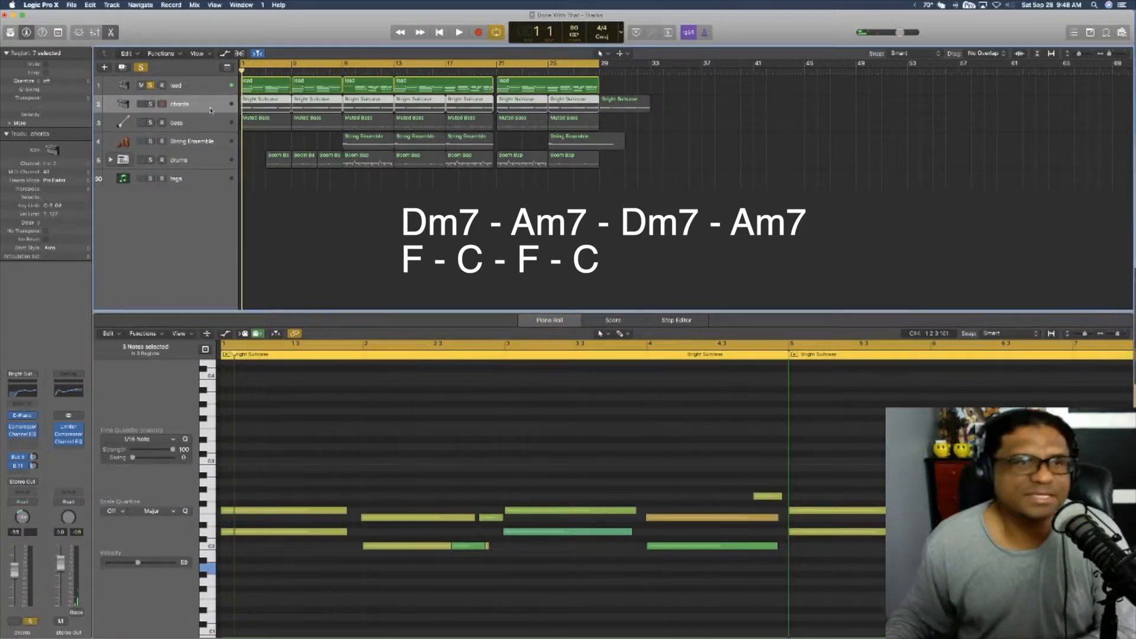
key("ctrl+s")
left_click(151, 86)
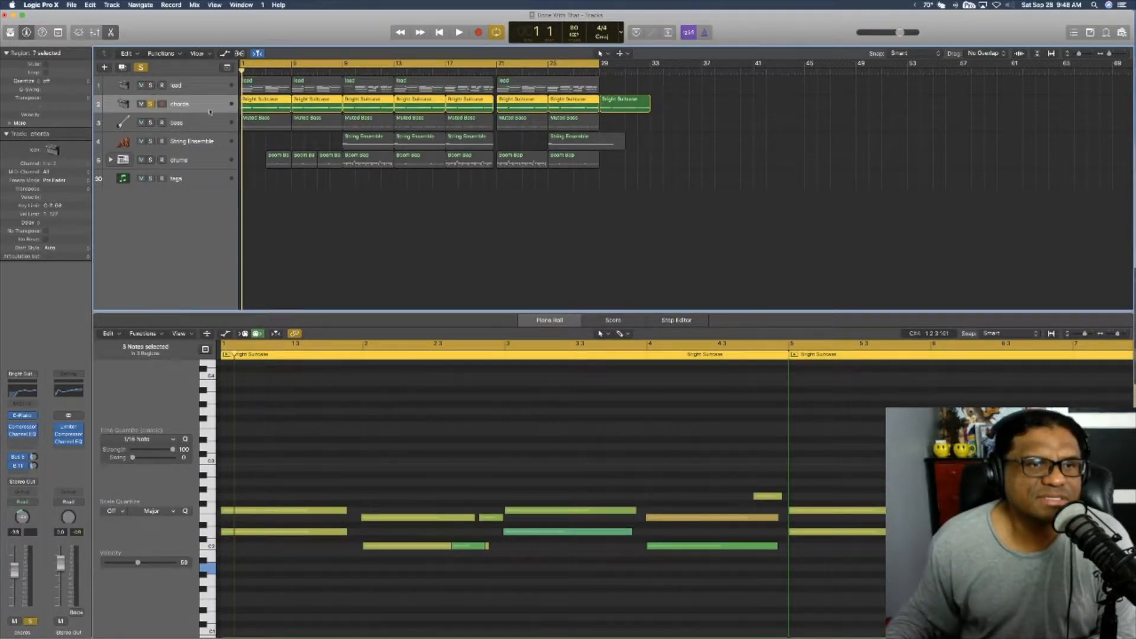
key("space")
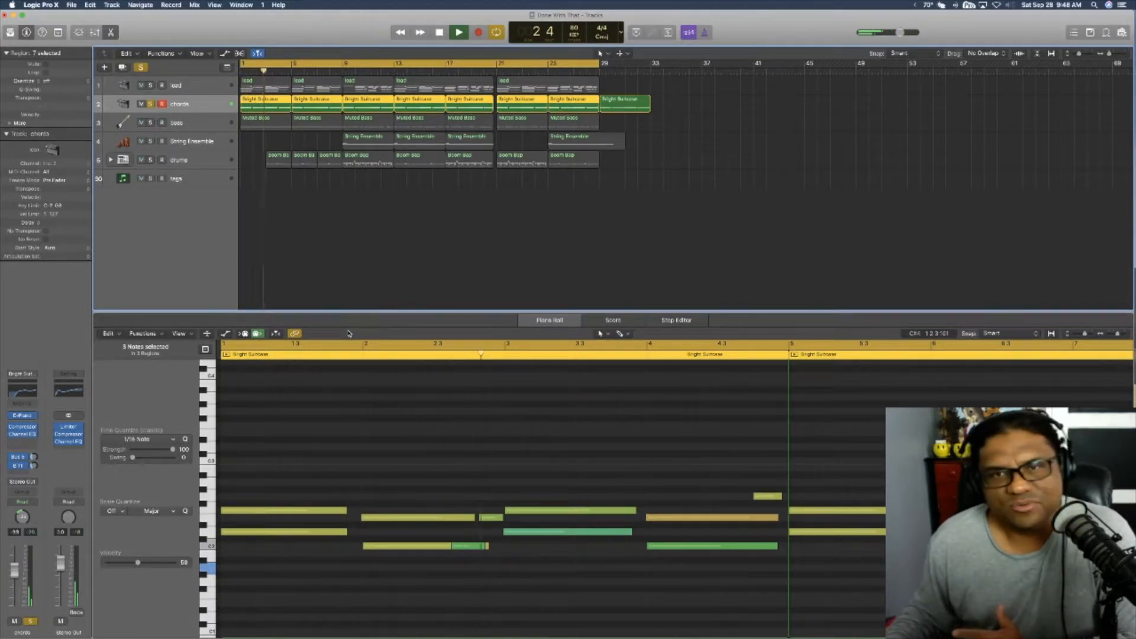
scroll(425, 406, "down", 3)
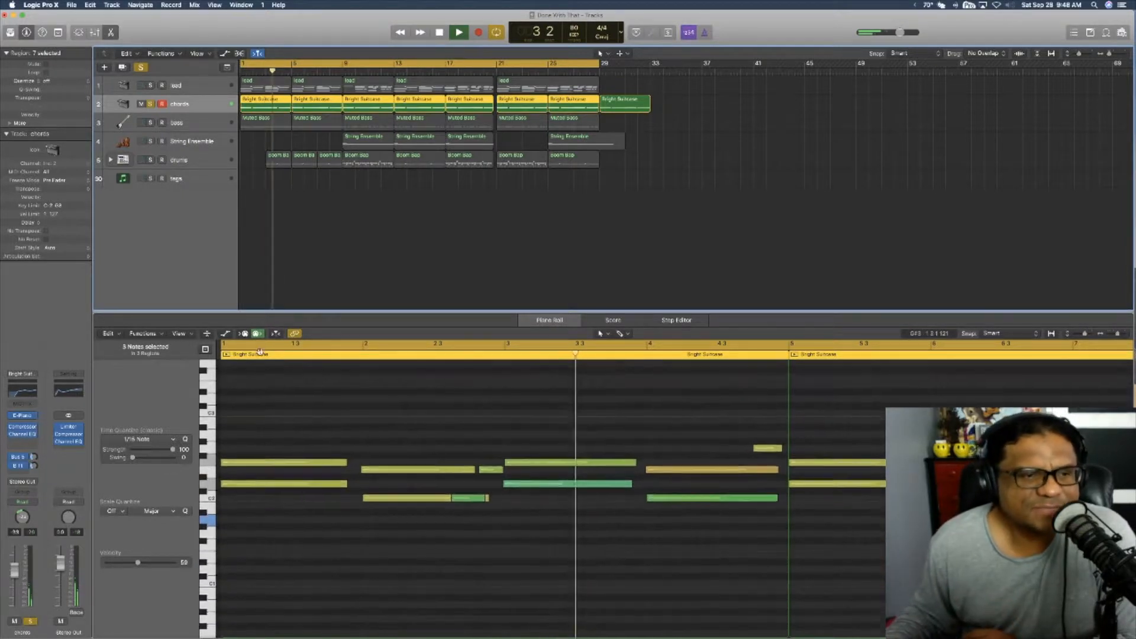
Step: Check the chords track's Vintage Electric Piano settings, close the instrument and turn off soloing to play all tracks together
left_click(28, 415)
left_click_drag(142, 55, 341, 64)
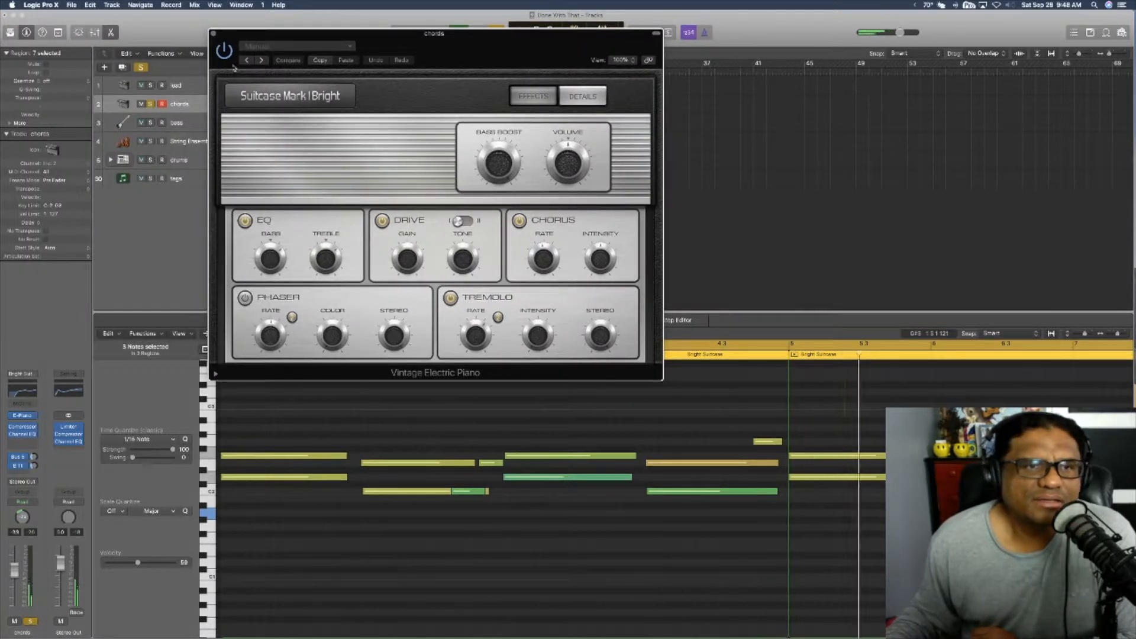
left_click(214, 35)
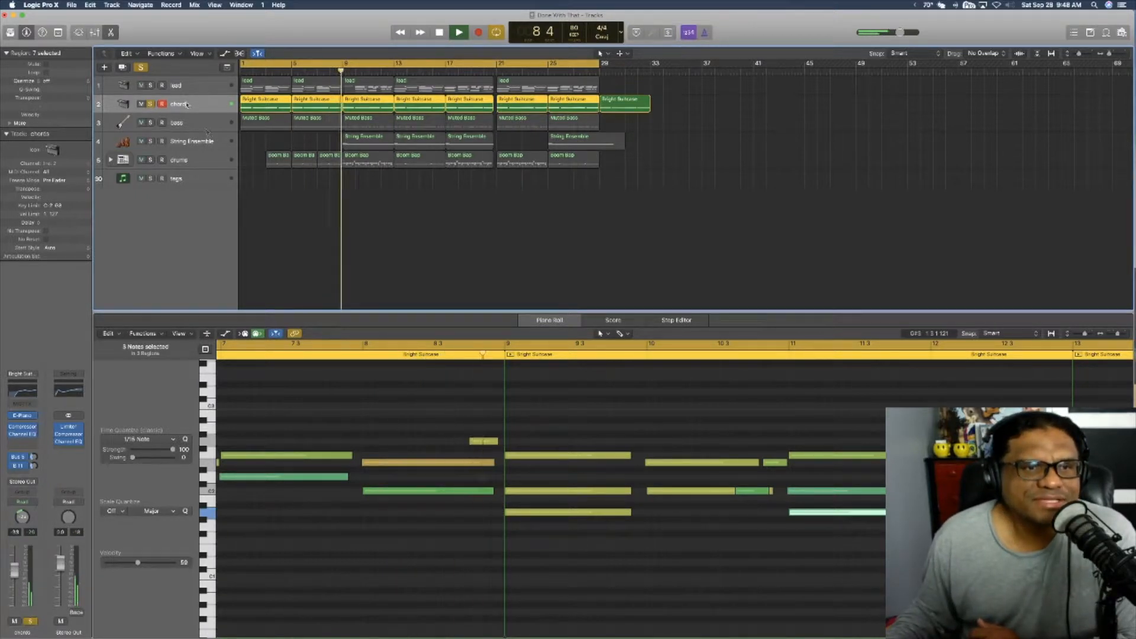
mouse_move(151, 85)
left_mouse_down()
mouse_move(151, 179)
mouse_move(151, 106)
left_mouse_up()
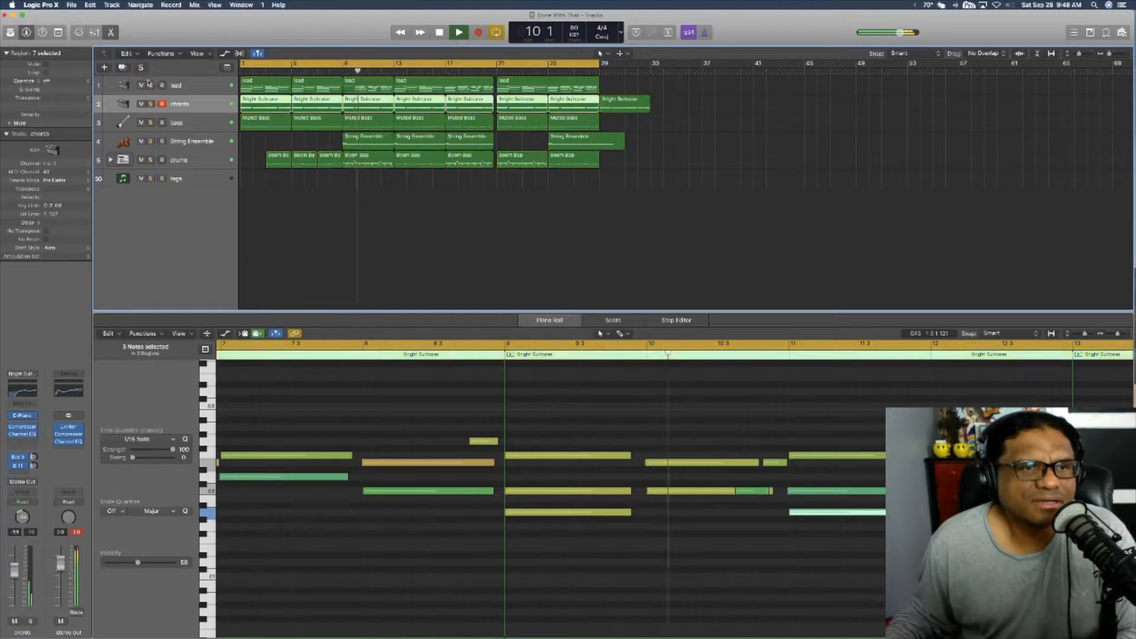
Step: Play the lead and chords tracks soloed together, clear all solos and stop playback
left_click(151, 105)
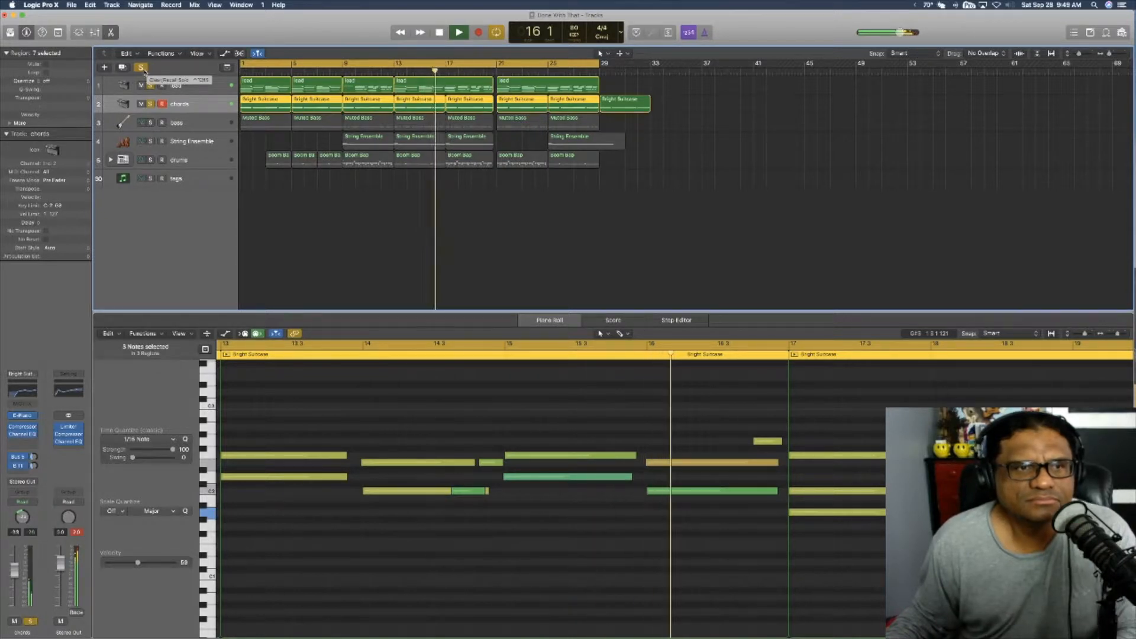
left_click(142, 68)
key("space")
Step: Solo the bass track and play it from the beginning with its notes in the Piano Roll
left_click(202, 128)
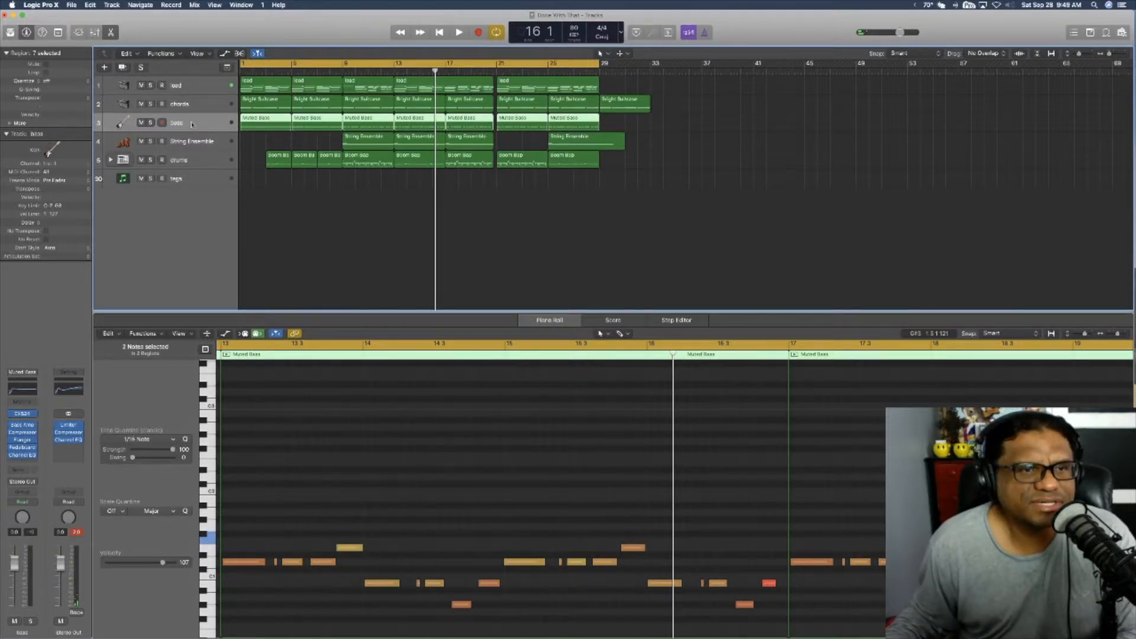
key("ctrl+s")
key("Return")
key("space")
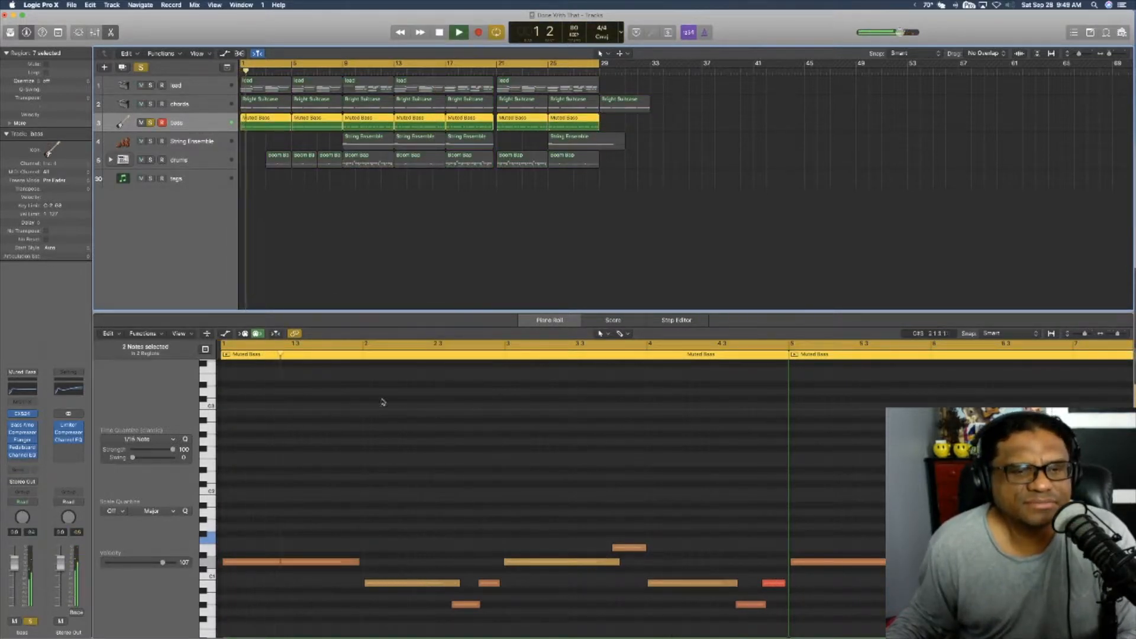
scroll(385, 409, "down", 5)
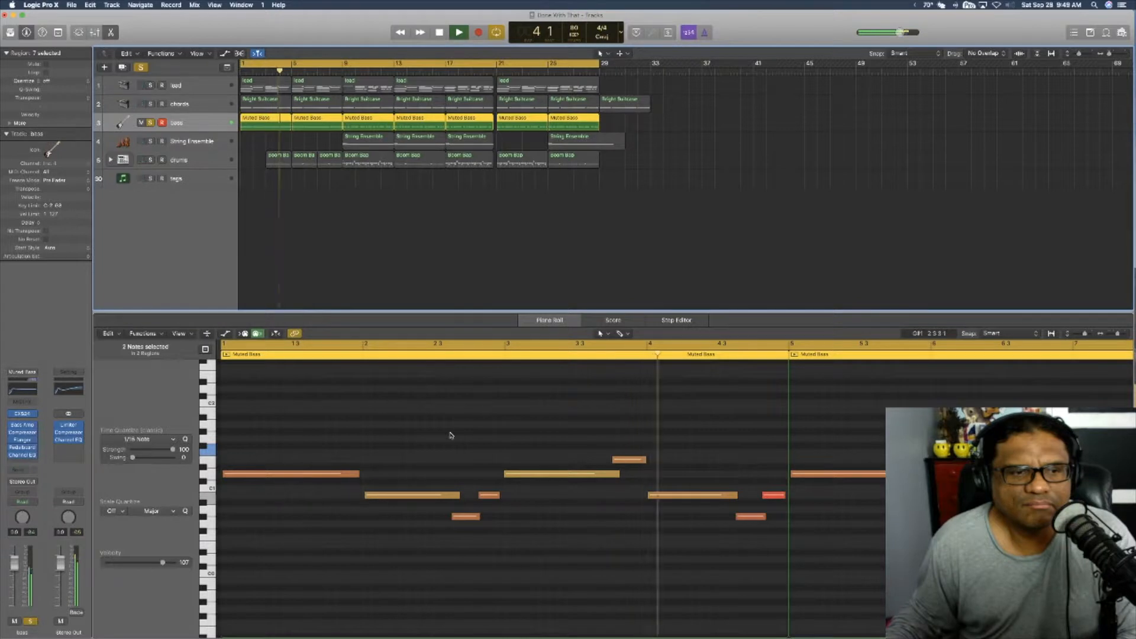
key("space")
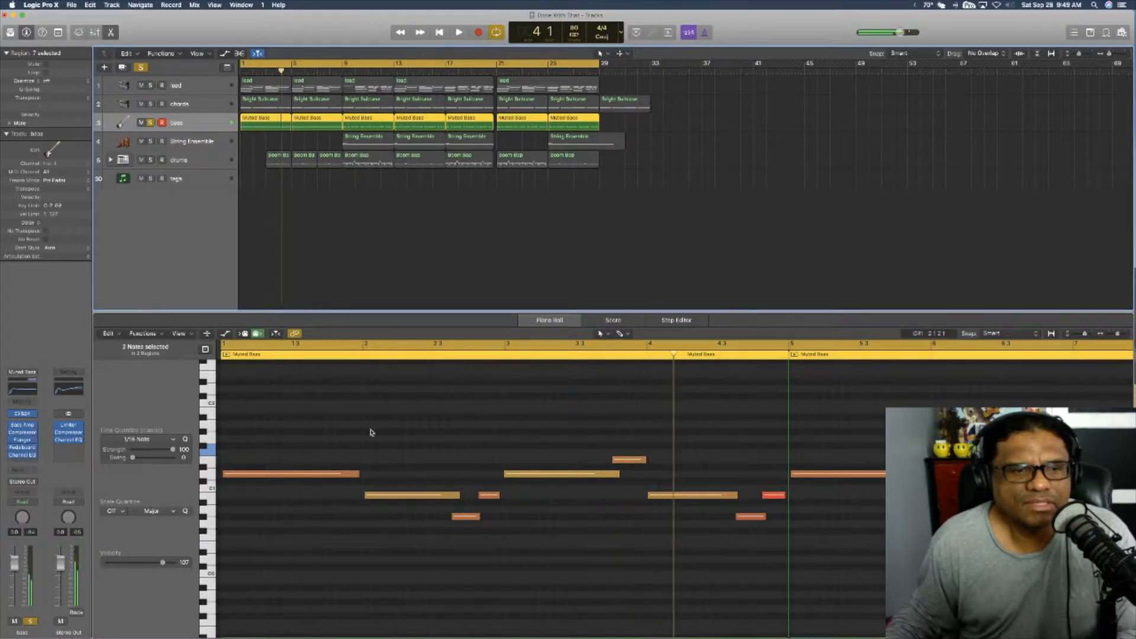
Step: Check the Muted Electric Bass instrument loaded in the bass track's EXS24 sampler
left_click(30, 417)
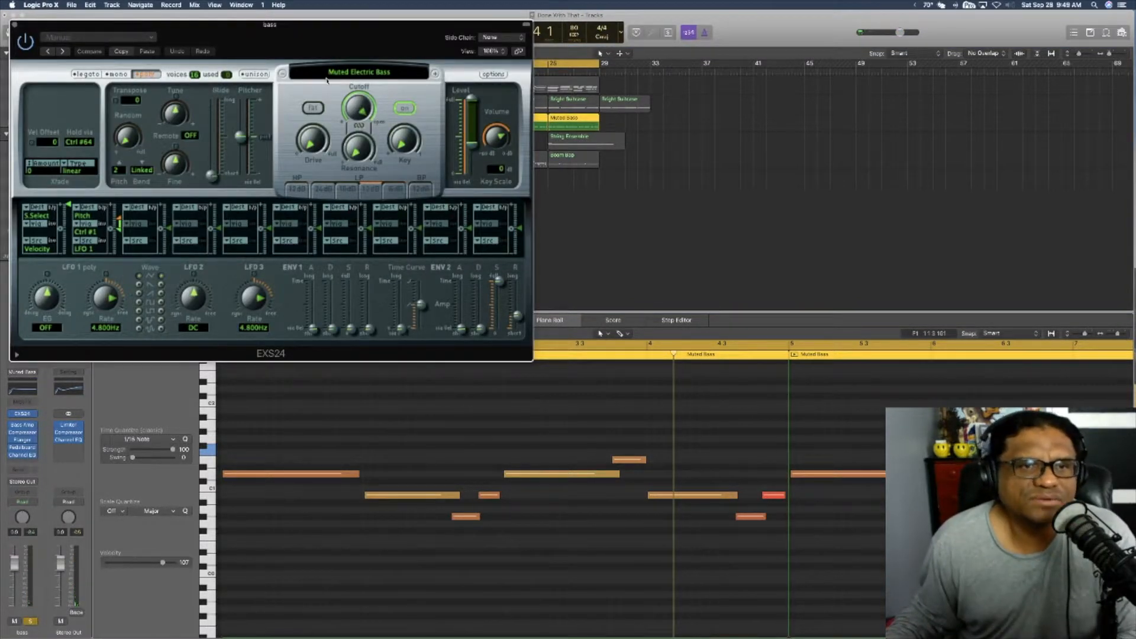
left_click(368, 72)
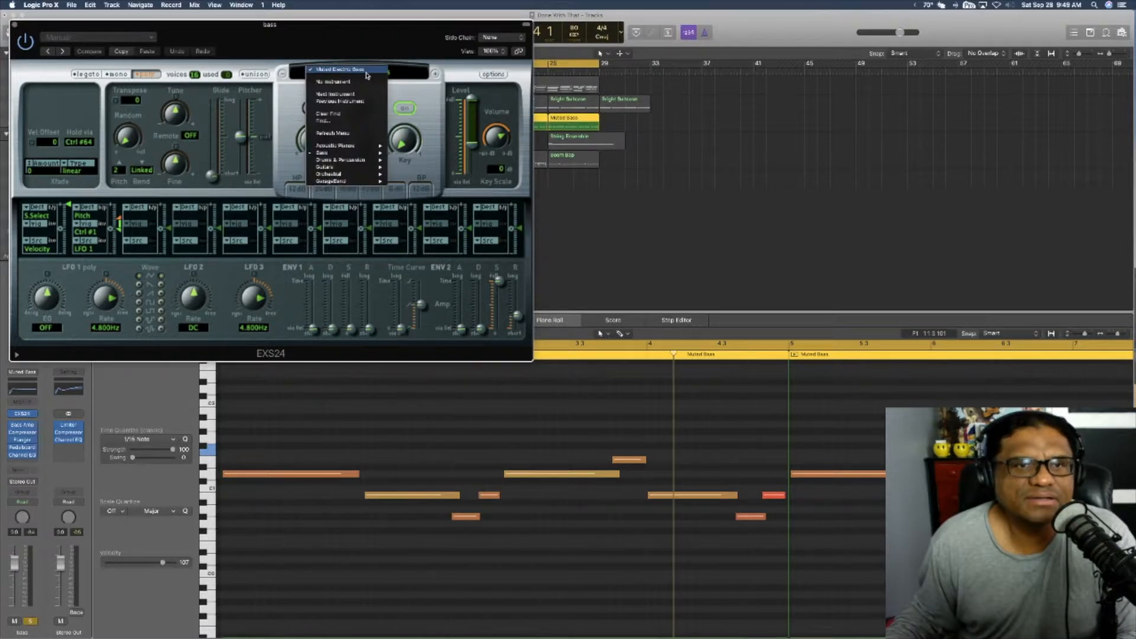
left_click(367, 71)
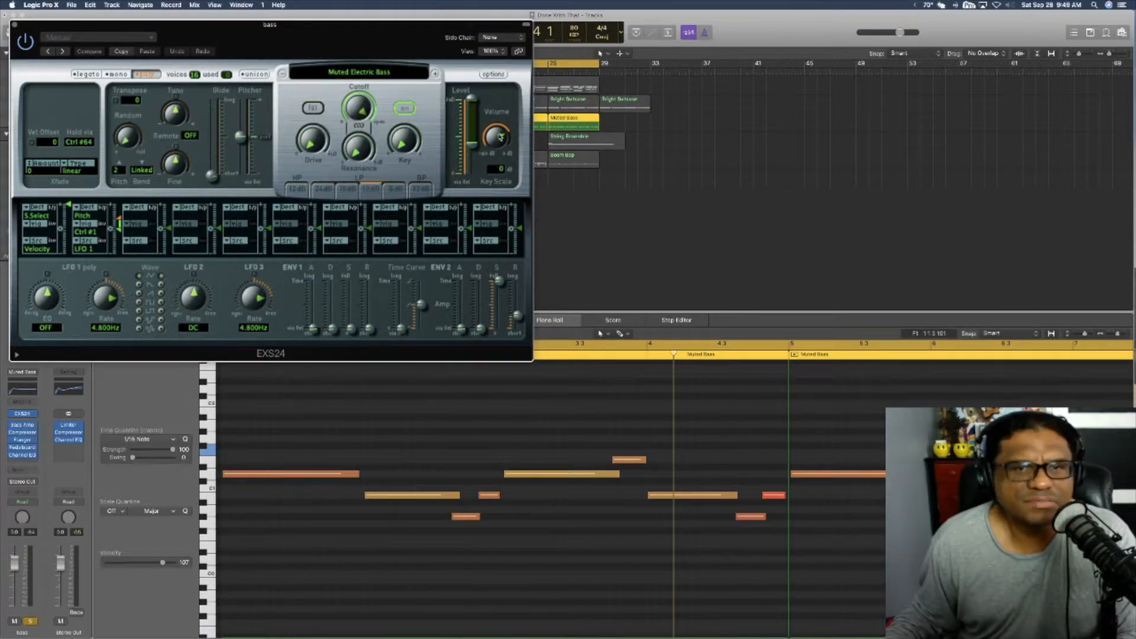
Step: Play the soloed bass, raise its EXS24 volume, set the LFO 2 rate to 28 and close the sampler
key("space")
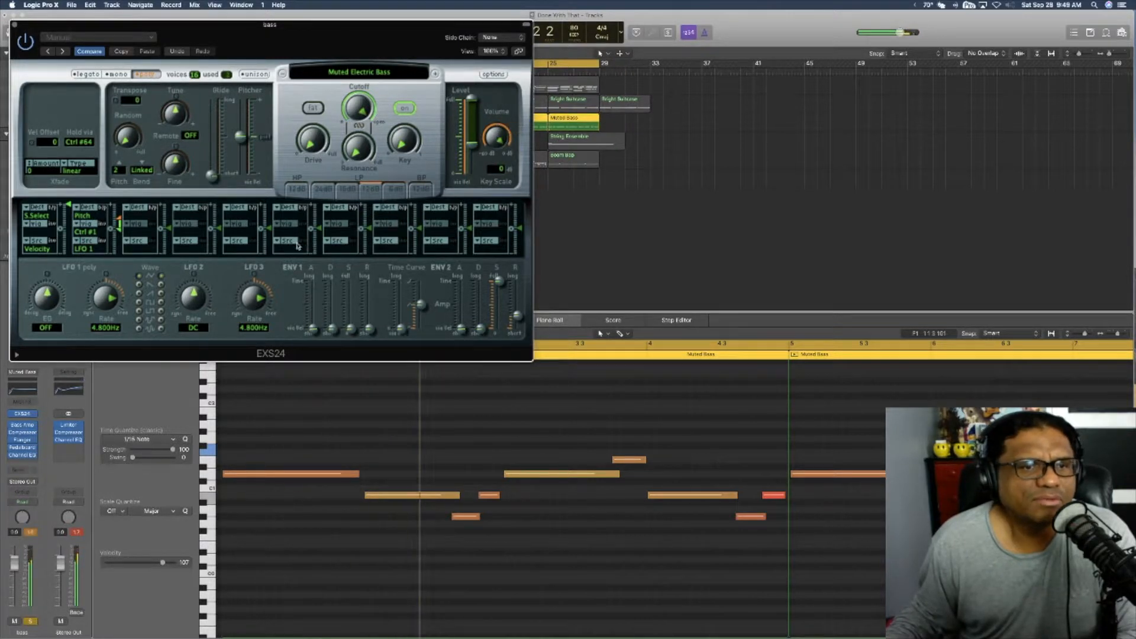
left_click_drag(194, 302, 193, 305)
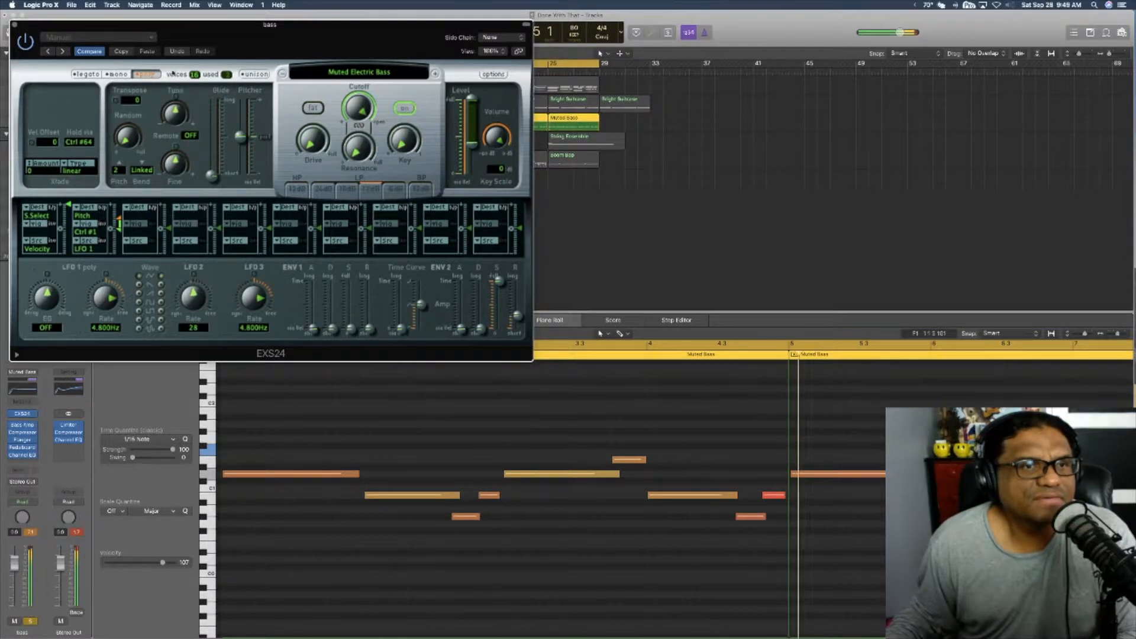
left_click(16, 26)
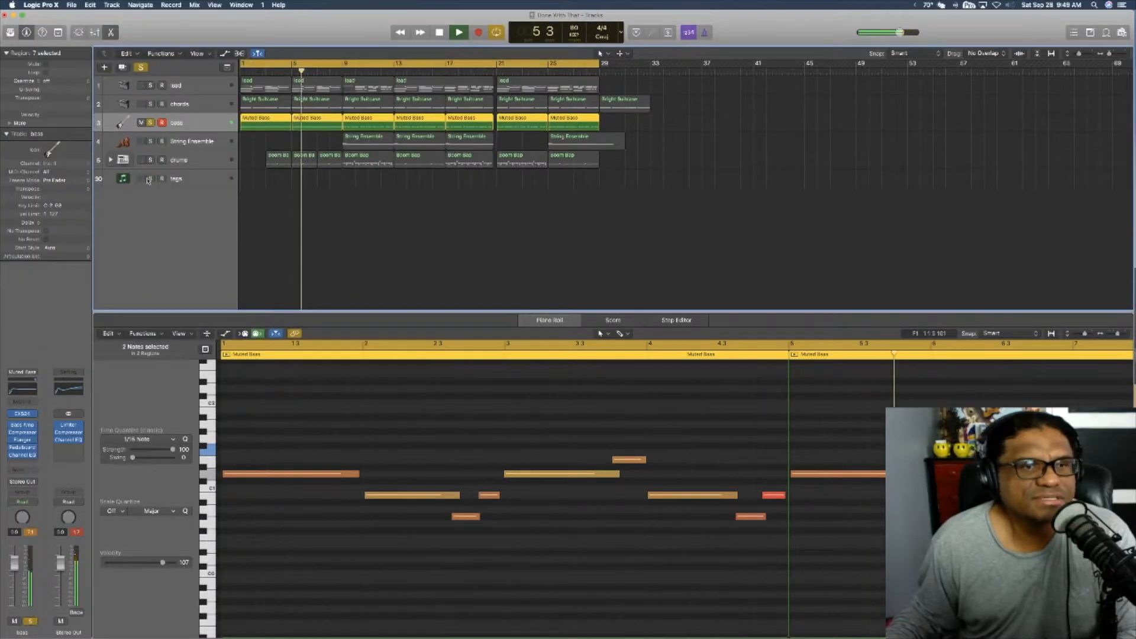
Step: Review the Direct Box settings of the bass track's Bass Amp Designer during playback and close it
left_click(22, 425)
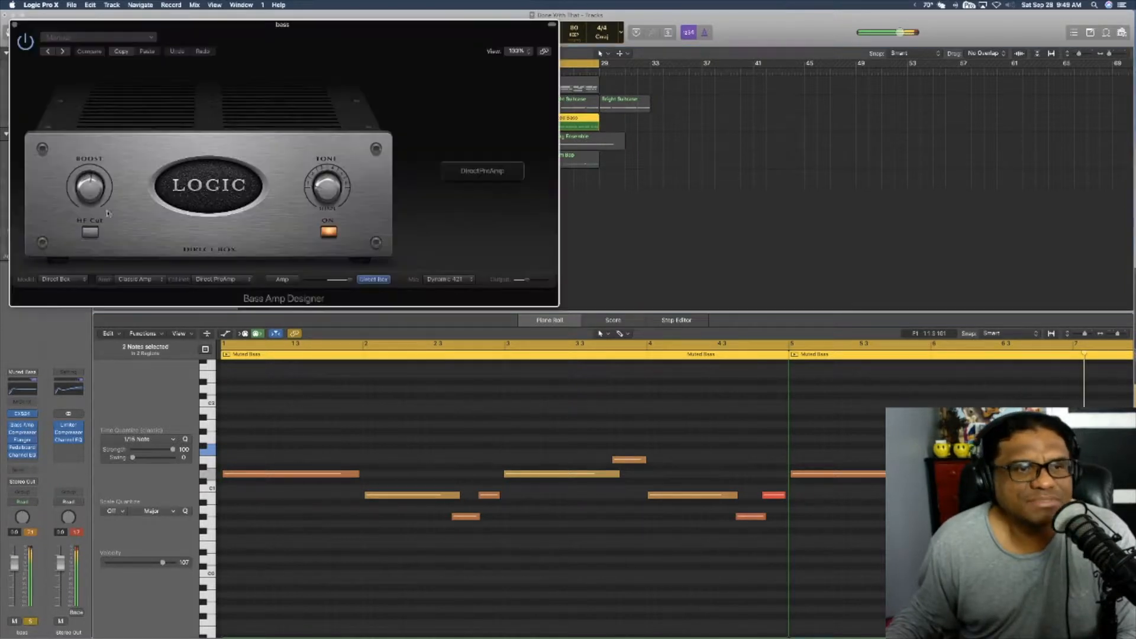
left_click_drag(175, 78, 335, 86)
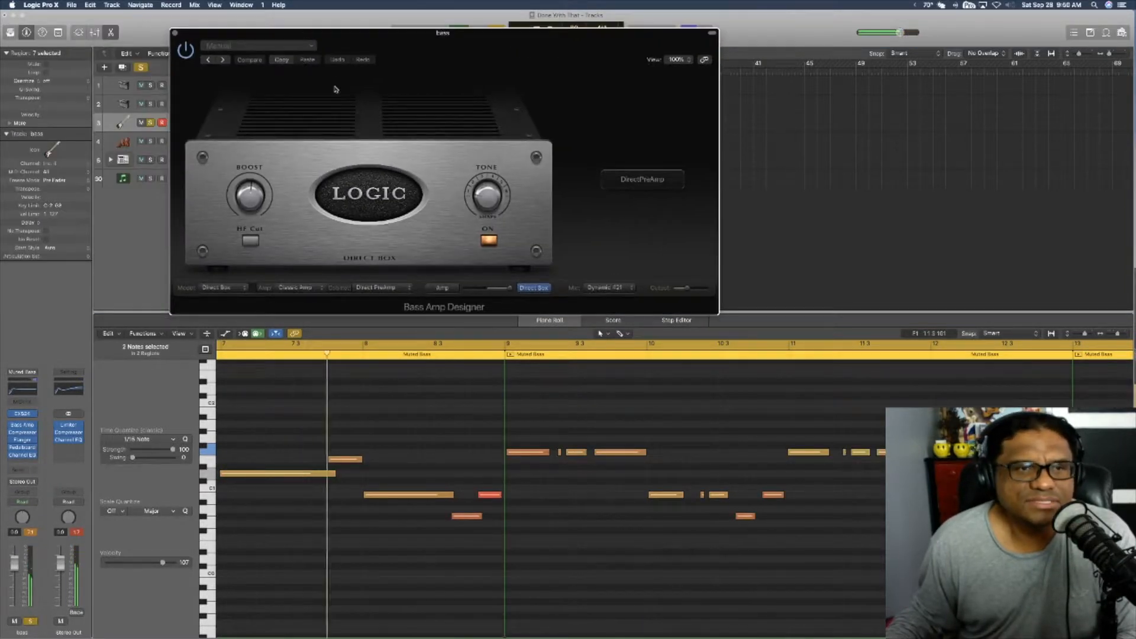
left_click(174, 33)
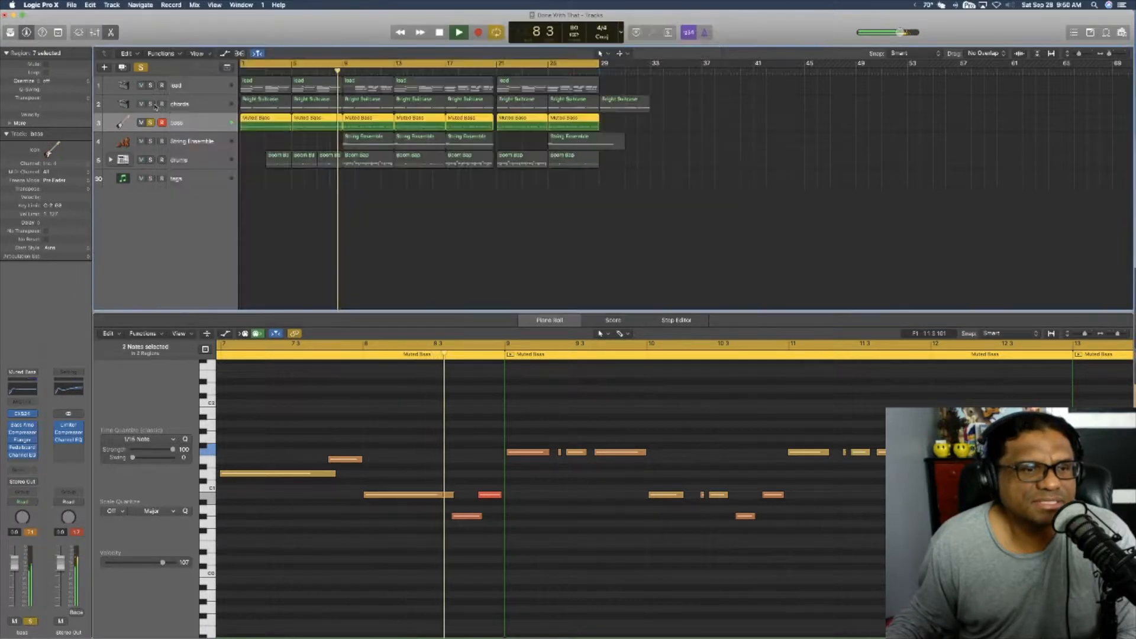
Step: Review the side-chain sources of the bass track's Compressor and keep Kick 1 - Boom Bap as the source
left_click(22, 432)
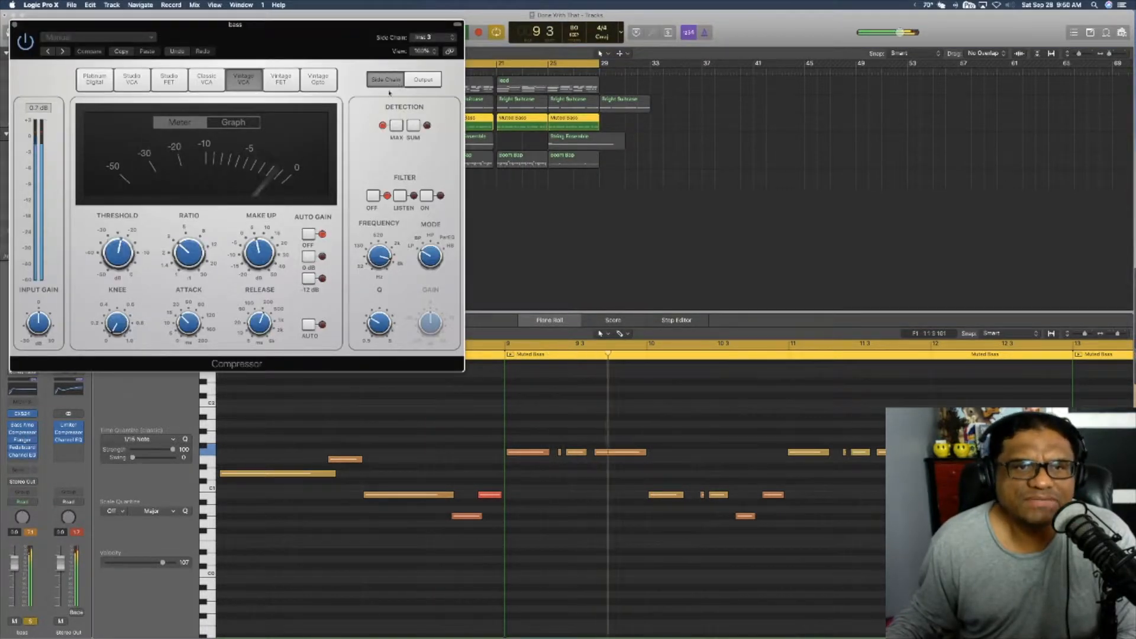
left_click(430, 41)
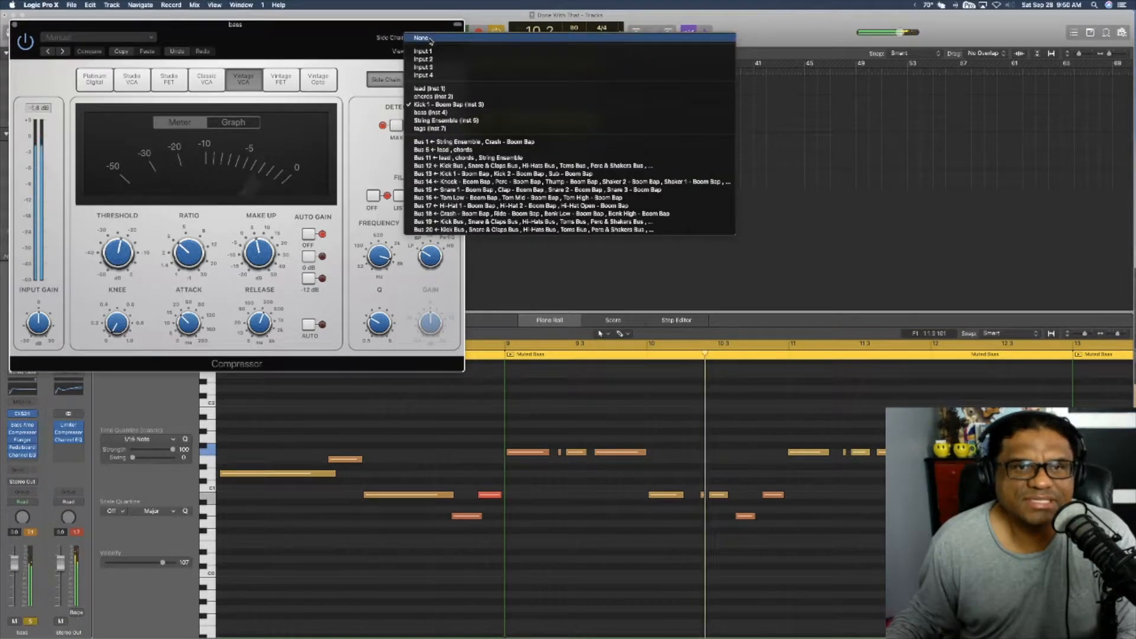
left_click(426, 97)
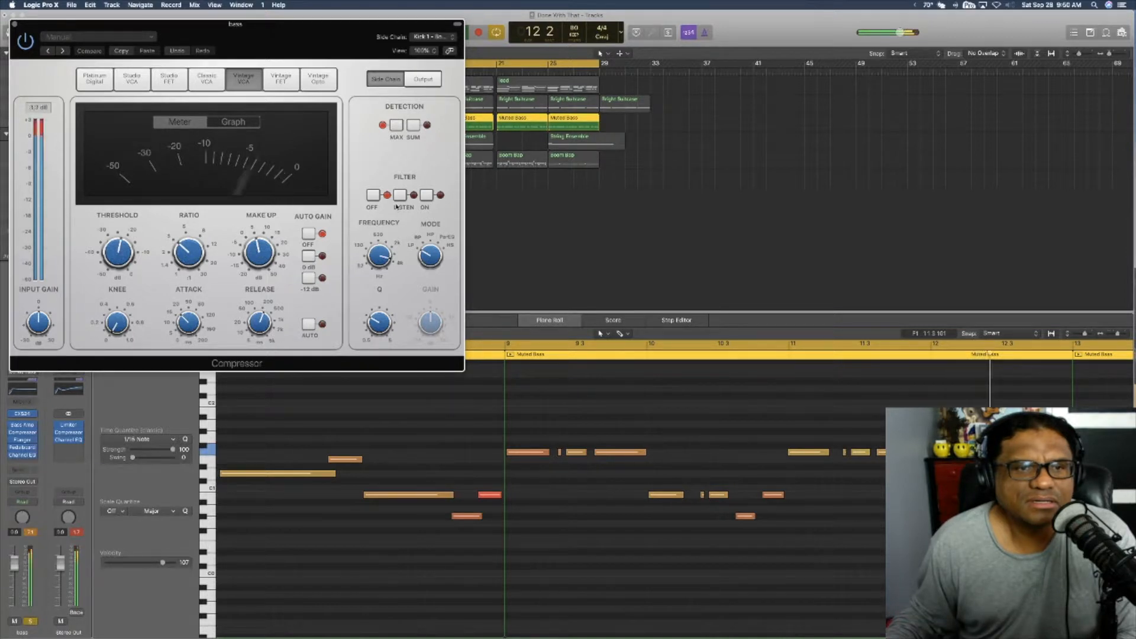
left_click(15, 24)
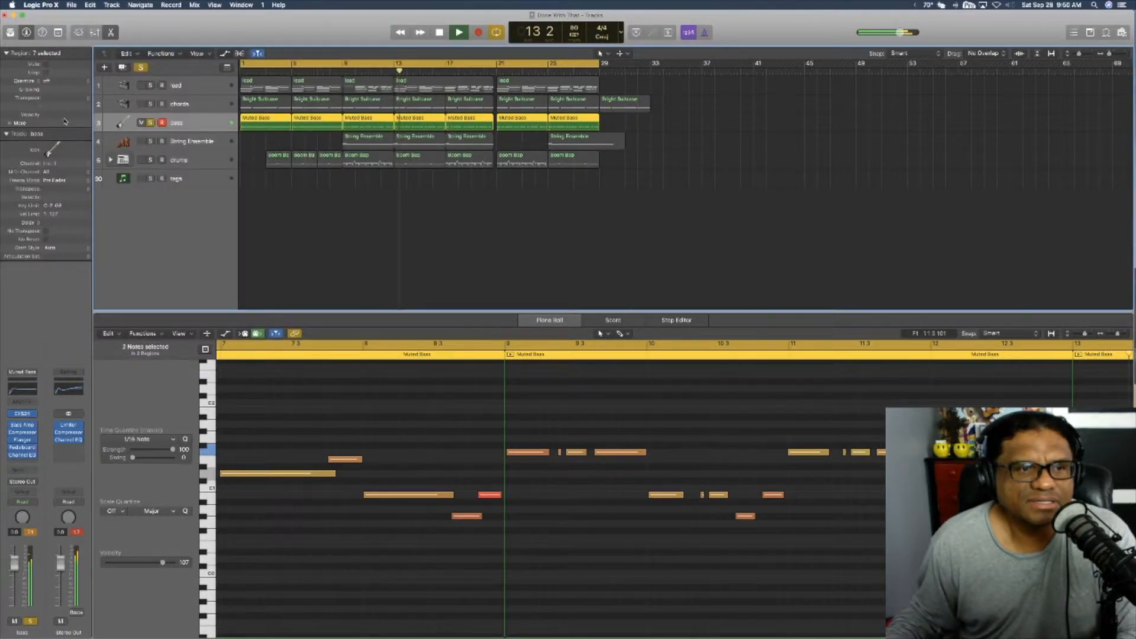
Step: Check the bass track's Flanger settings and the TubeBurner pedal in its Pedalboard
left_click(22, 441)
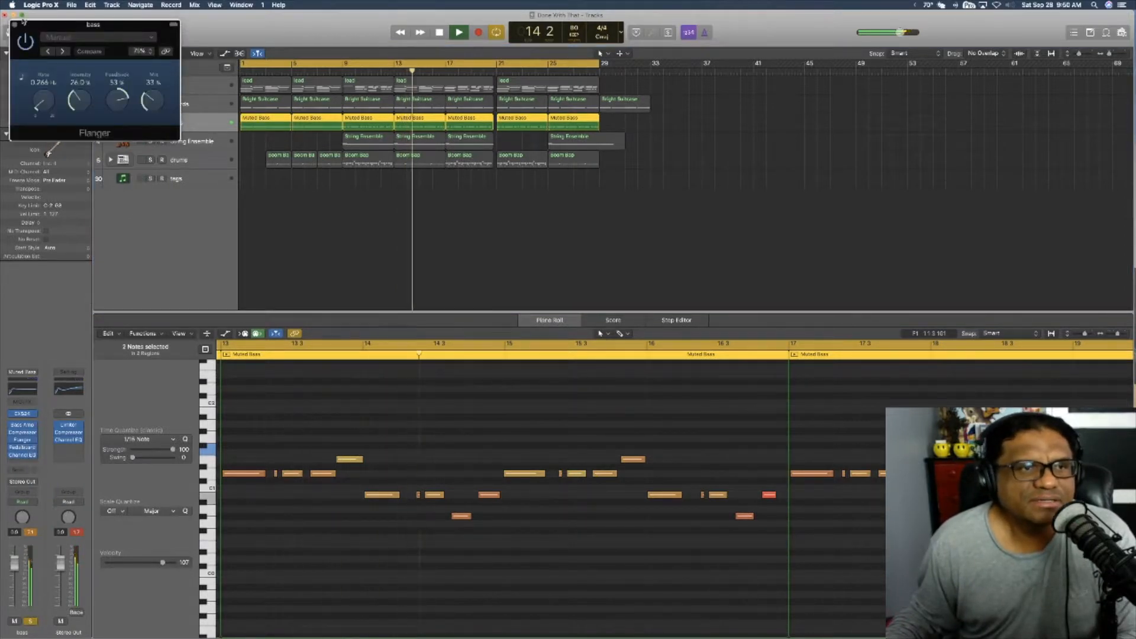
left_click(13, 26)
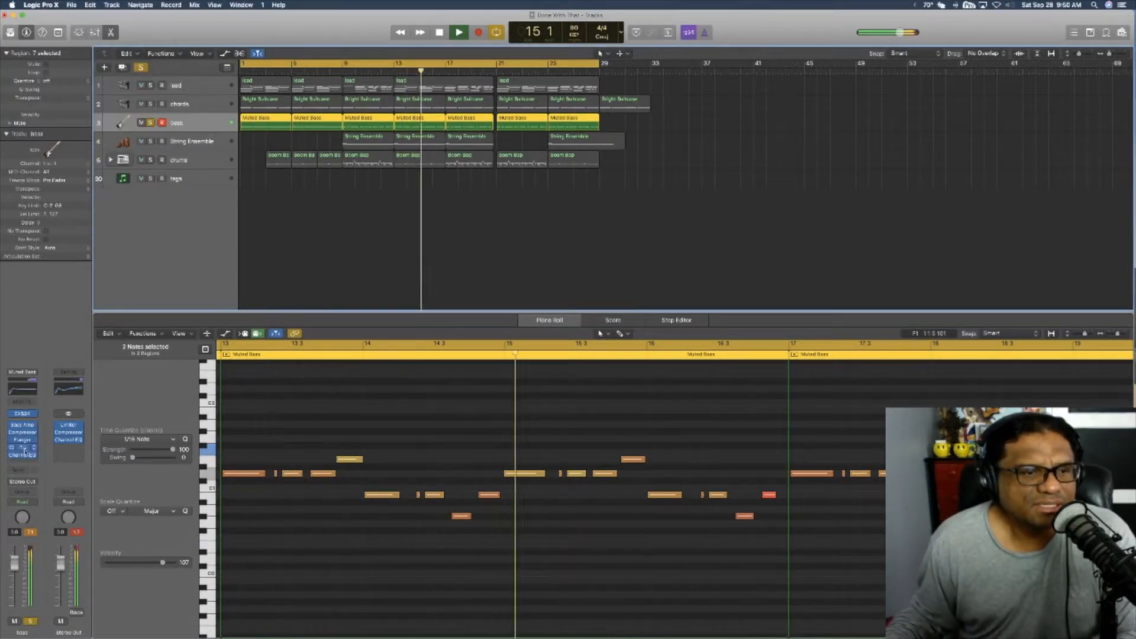
left_click(22, 448)
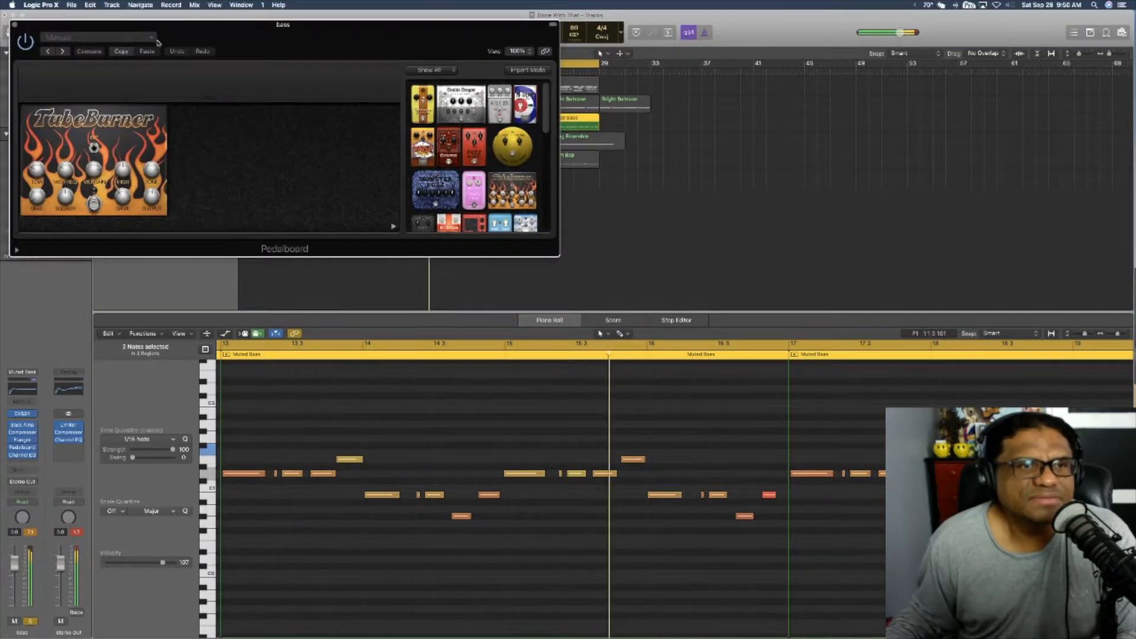
left_click_drag(171, 56, 326, 65)
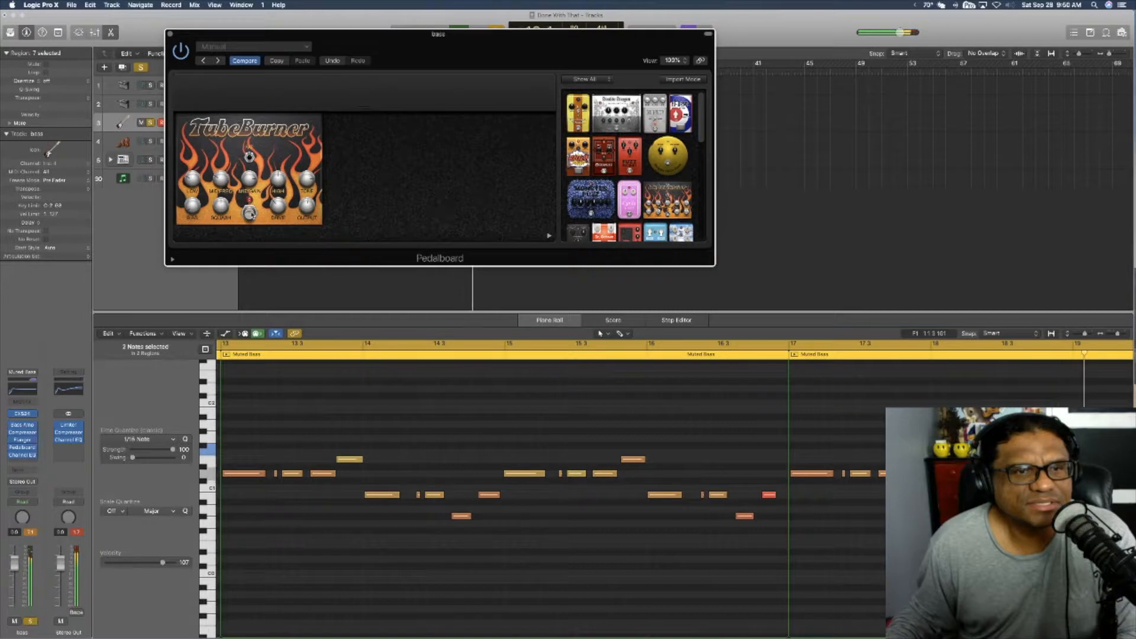
left_click(170, 34)
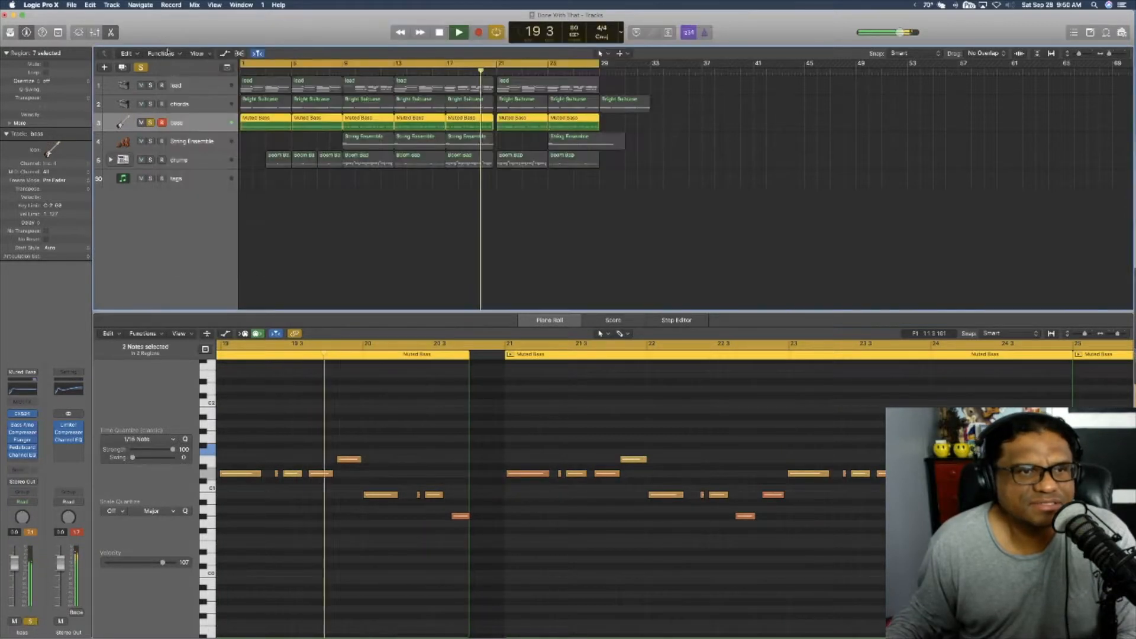
Step: Turn off the bass track's solo and recheck its Pedalboard while all tracks play
left_click(150, 123)
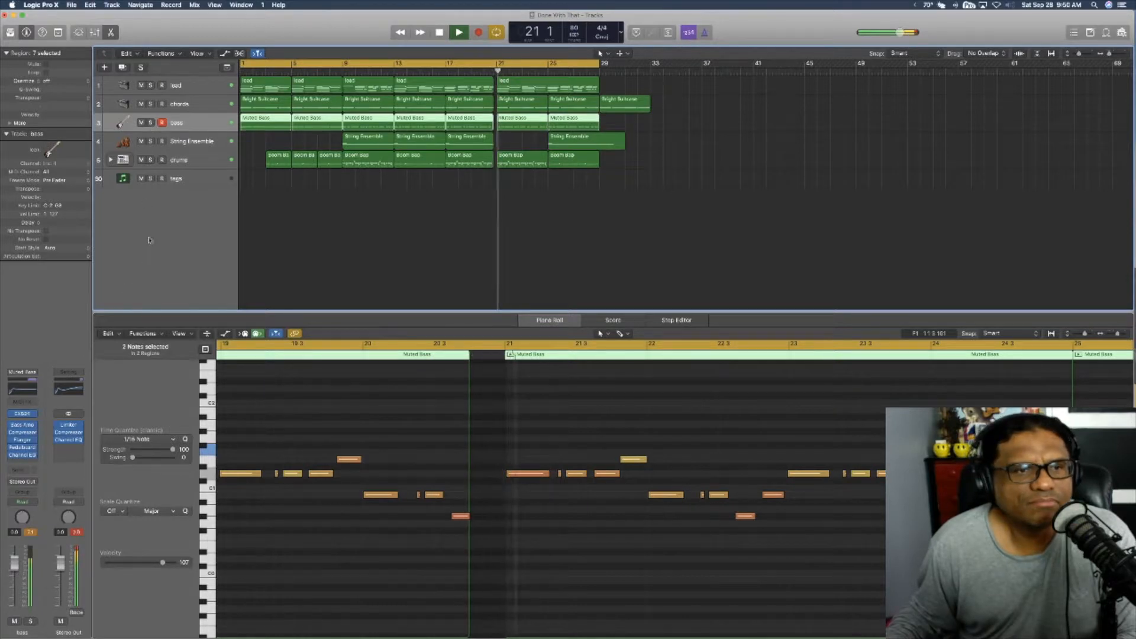
left_click(22, 448)
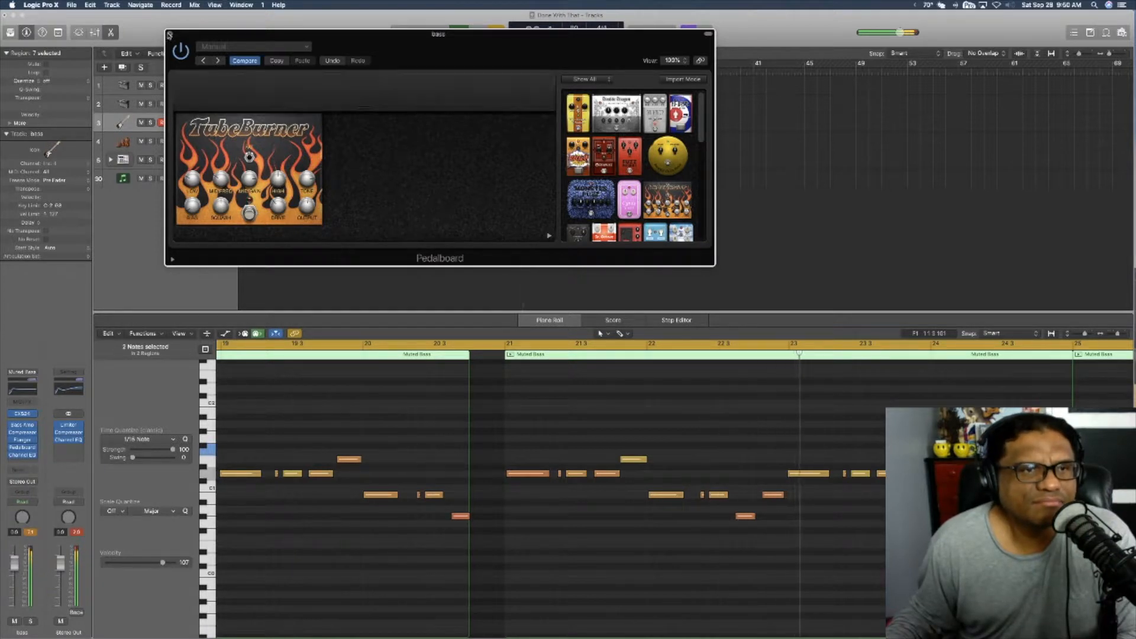
left_click(170, 36)
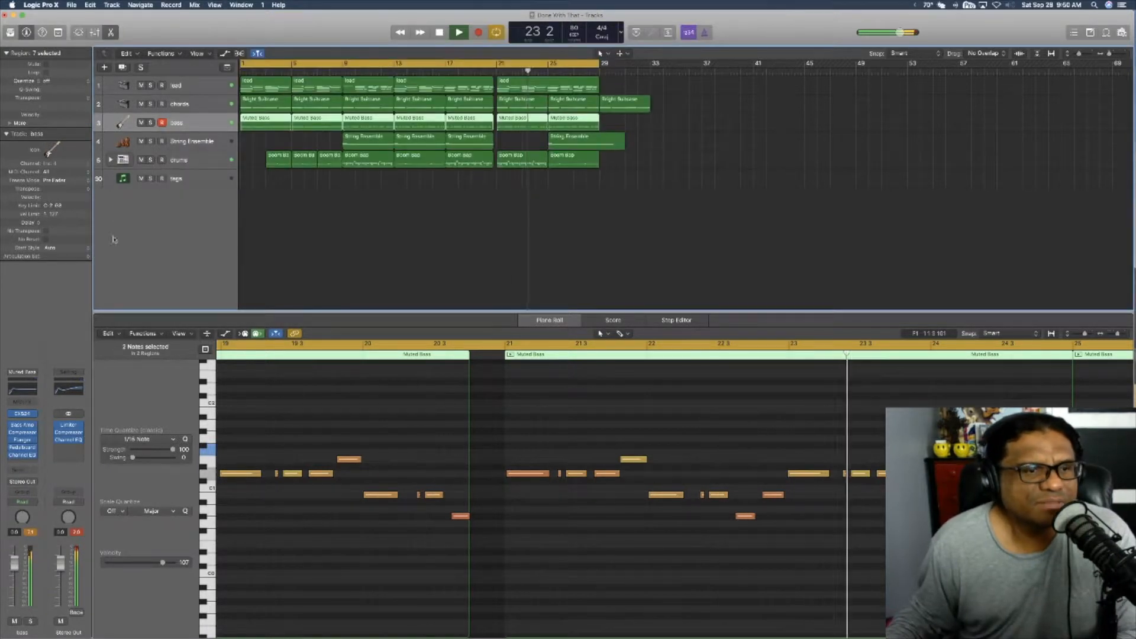
Step: Raise the low-cut frequency of the bass track's Channel EQ while listening from the beginning, and close the EQ
left_click(22, 455)
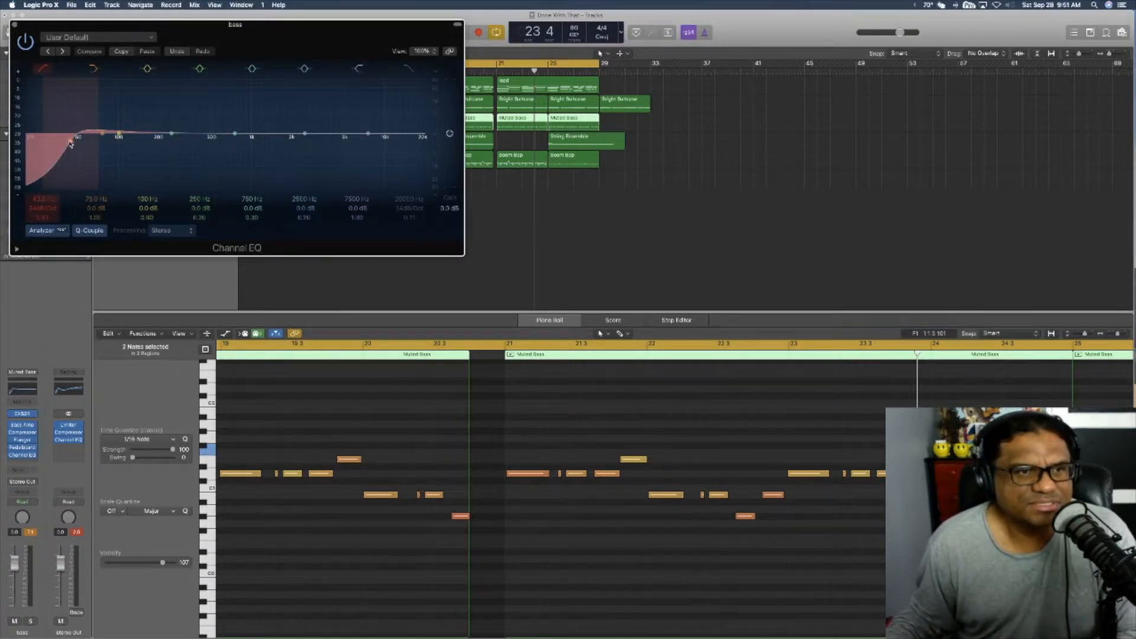
key("space")
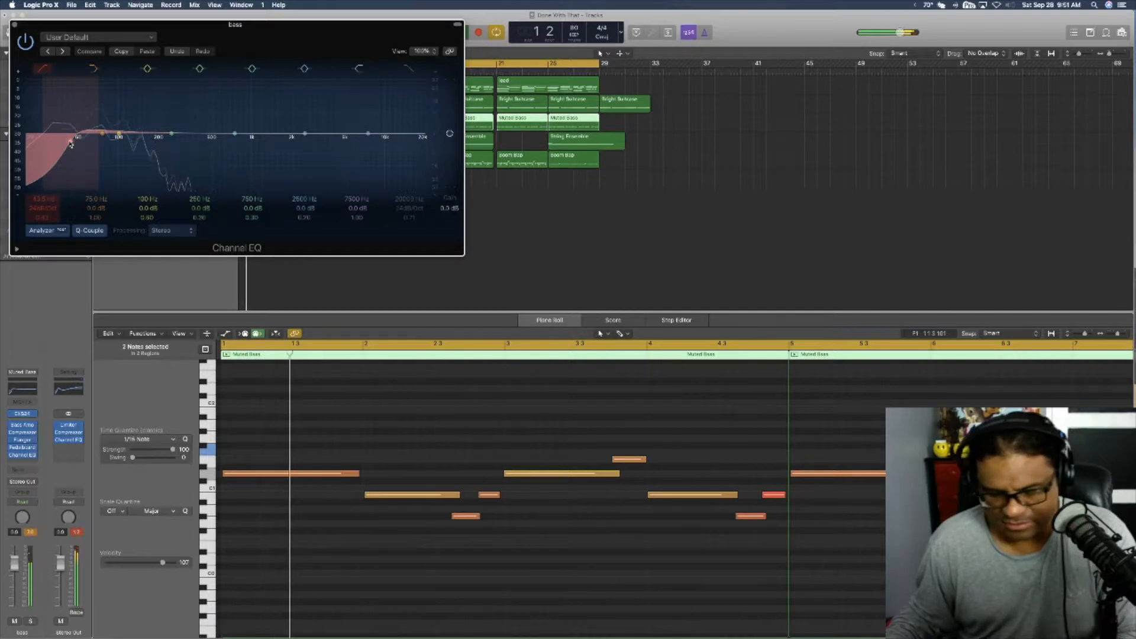
mouse_move(70, 144)
left_mouse_down()
mouse_move(175, 143)
mouse_move(67, 142)
mouse_move(85, 142)
left_mouse_up()
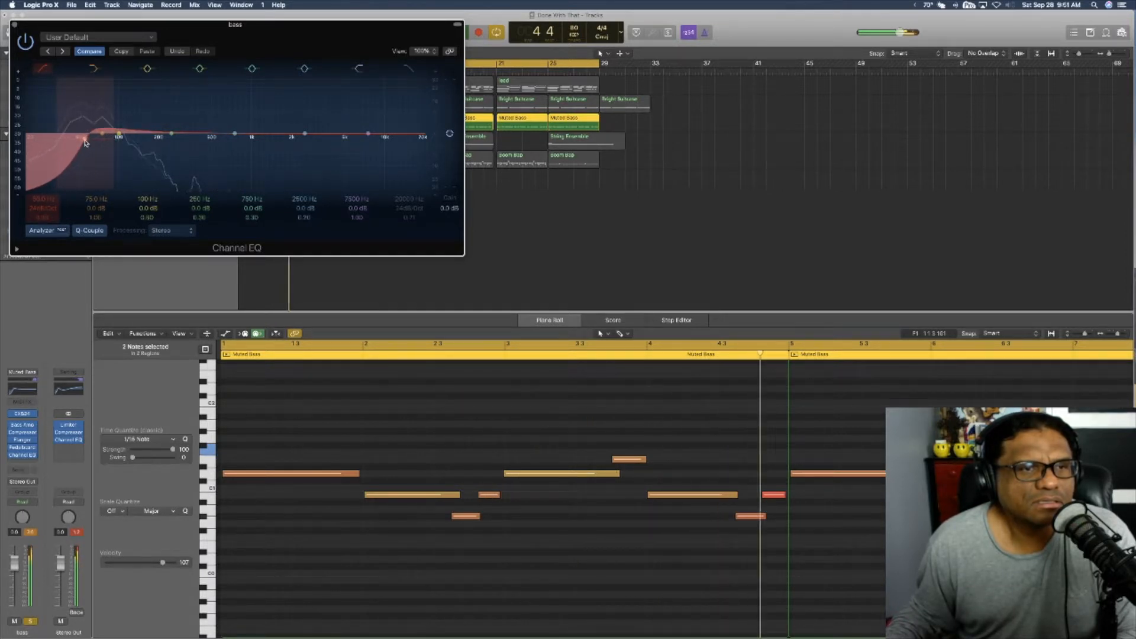
left_click(15, 24)
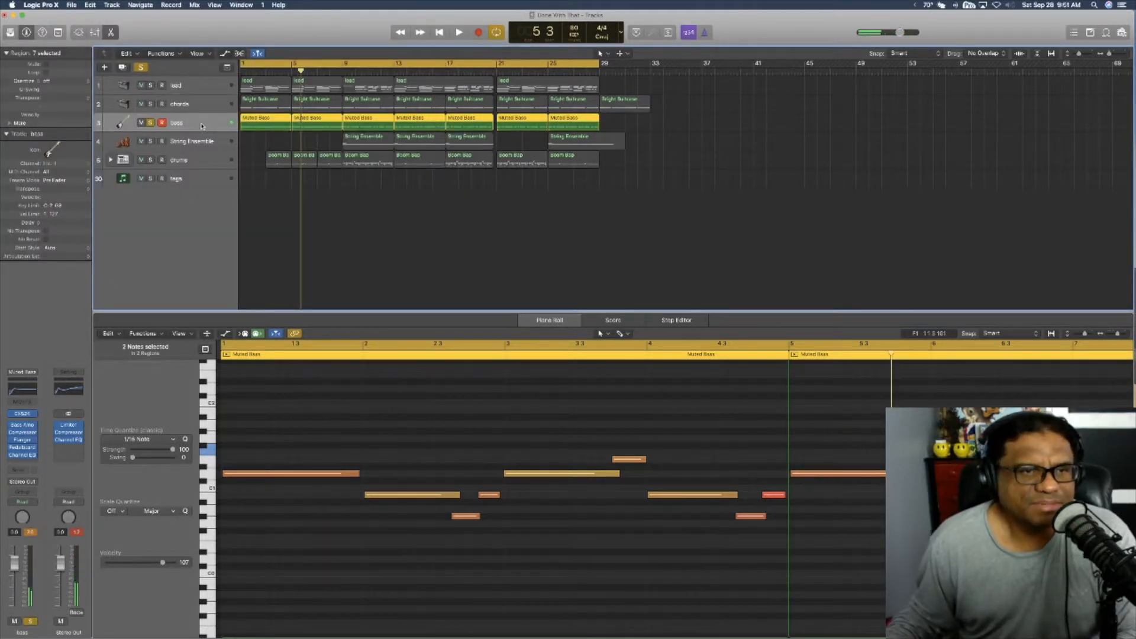
Step: Solo the String Ensemble track instead of the bass, play it from bar 9 and check its EXS24 instrument
key("s")
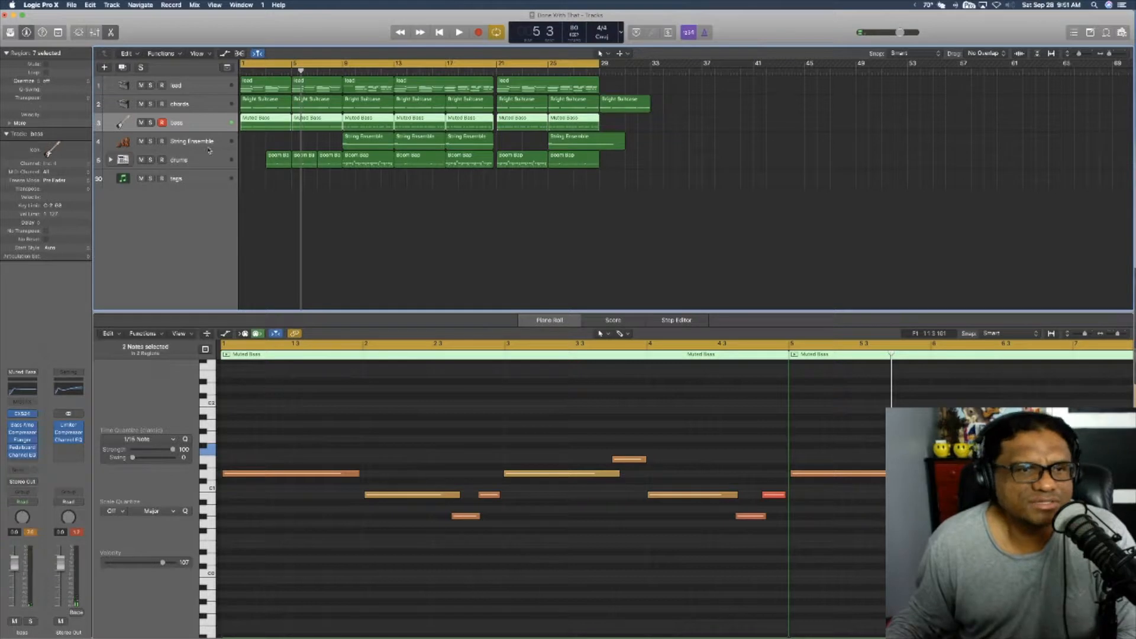
left_click(209, 149)
key("shift+space")
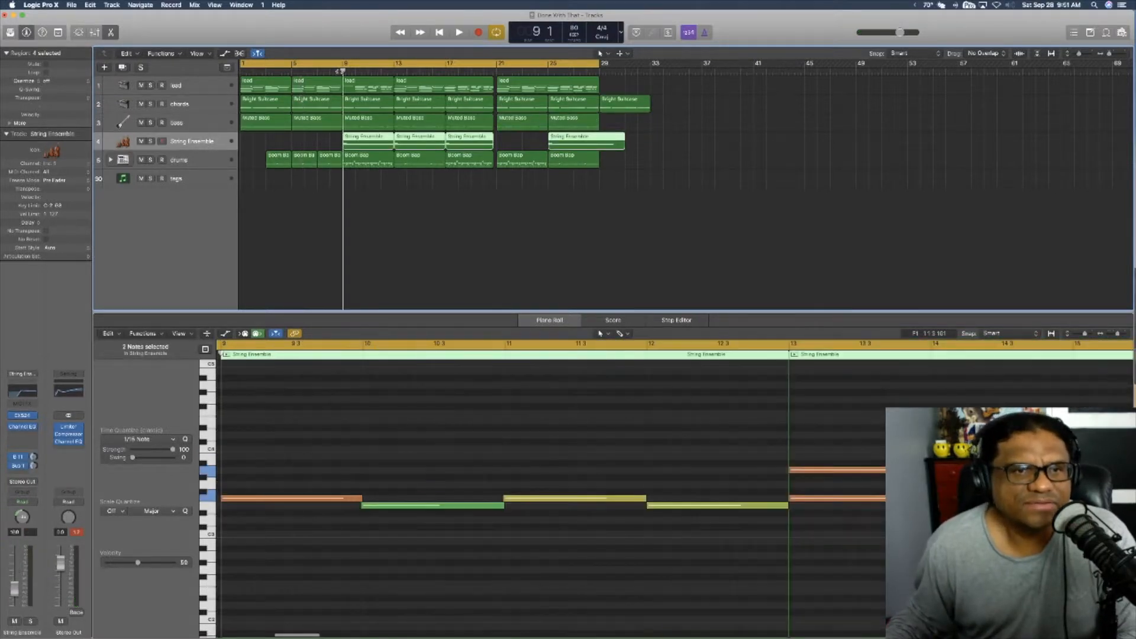
key("s")
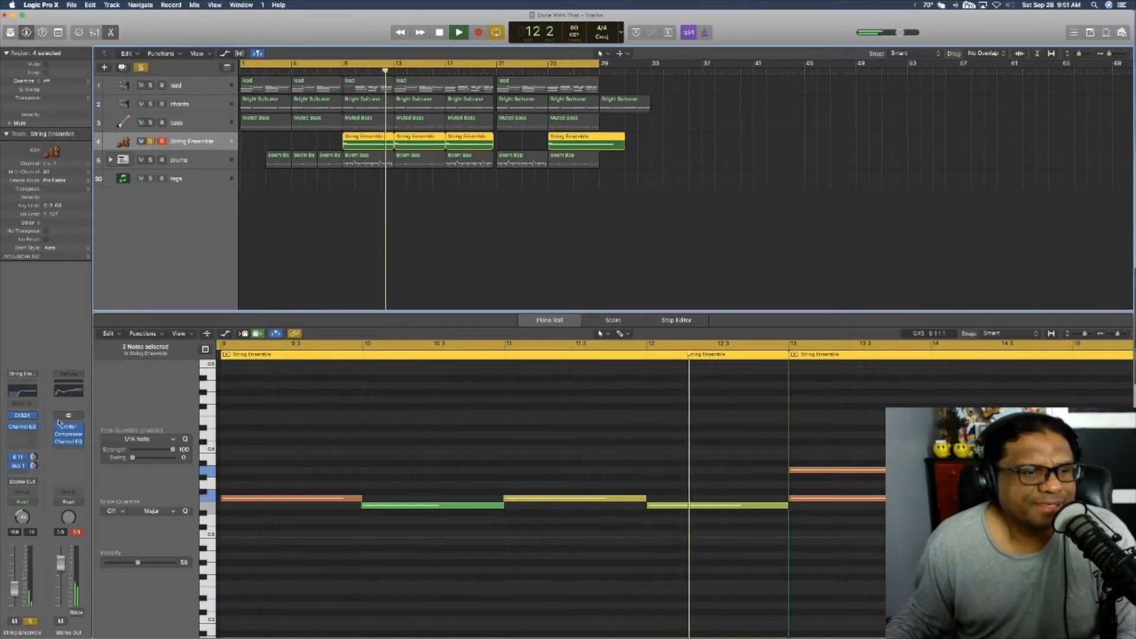
key("space")
left_click(24, 416)
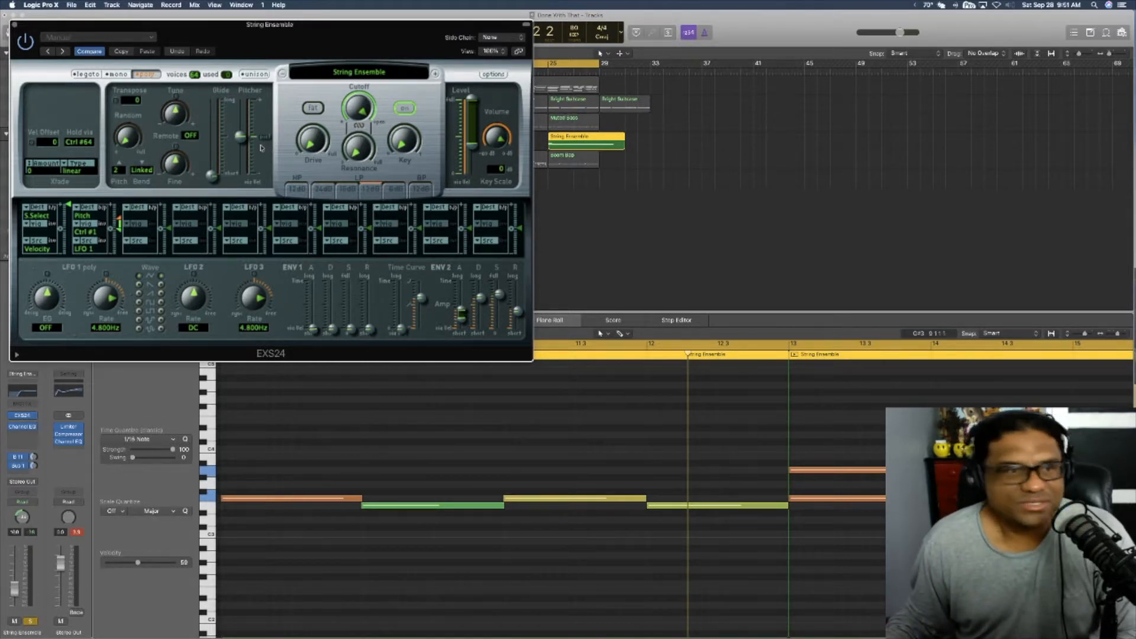
left_click(14, 26)
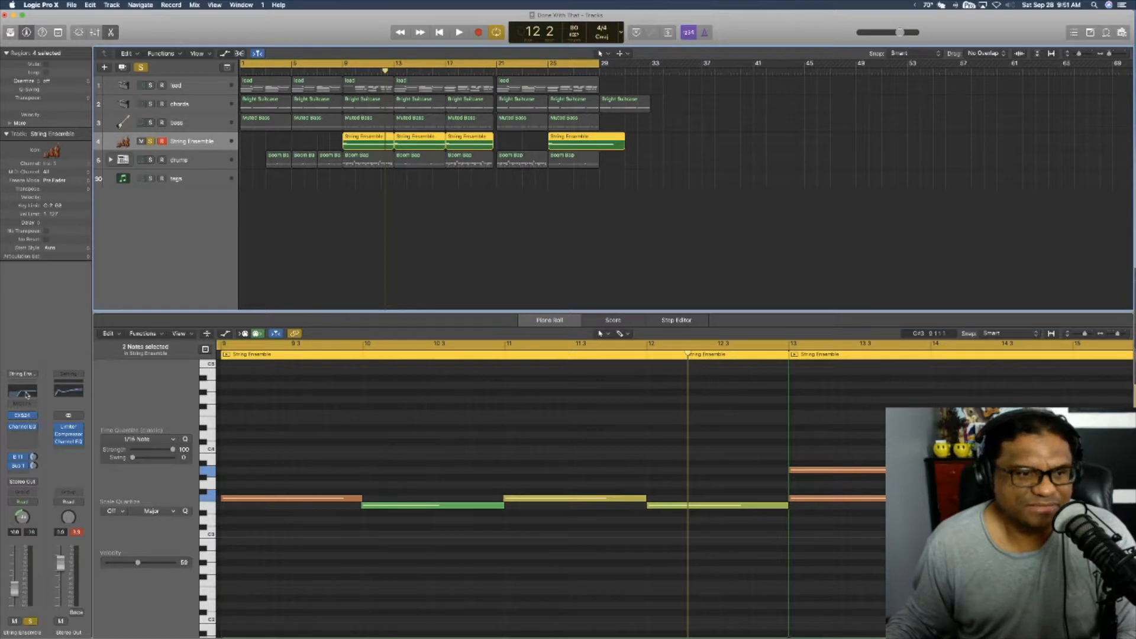
Step: Open the String Ensemble's Channel EQ, turn off the track's solo and play the full mix from bar 9
left_click(26, 394)
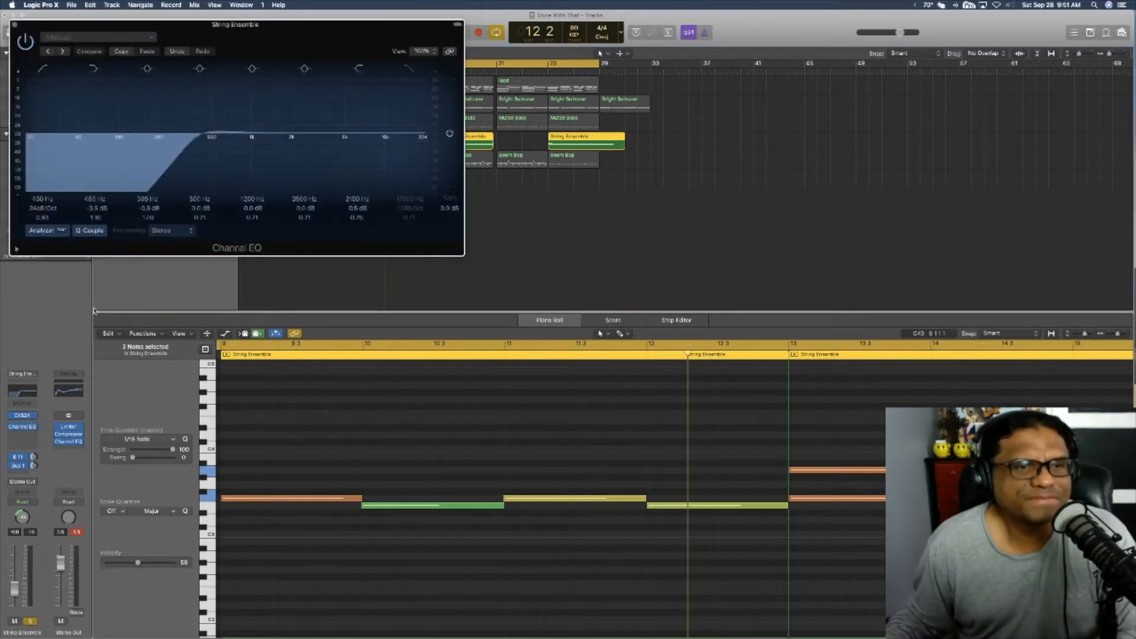
key("Return")
key("space")
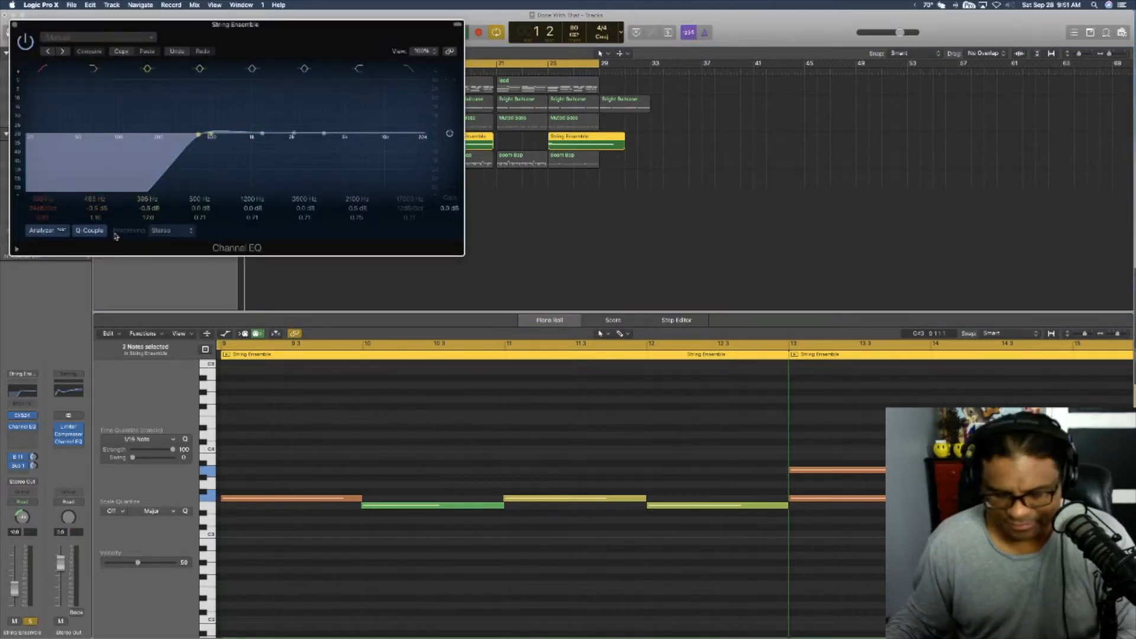
key("s")
left_click_drag(394, 26, 597, 166)
double_click(340, 71)
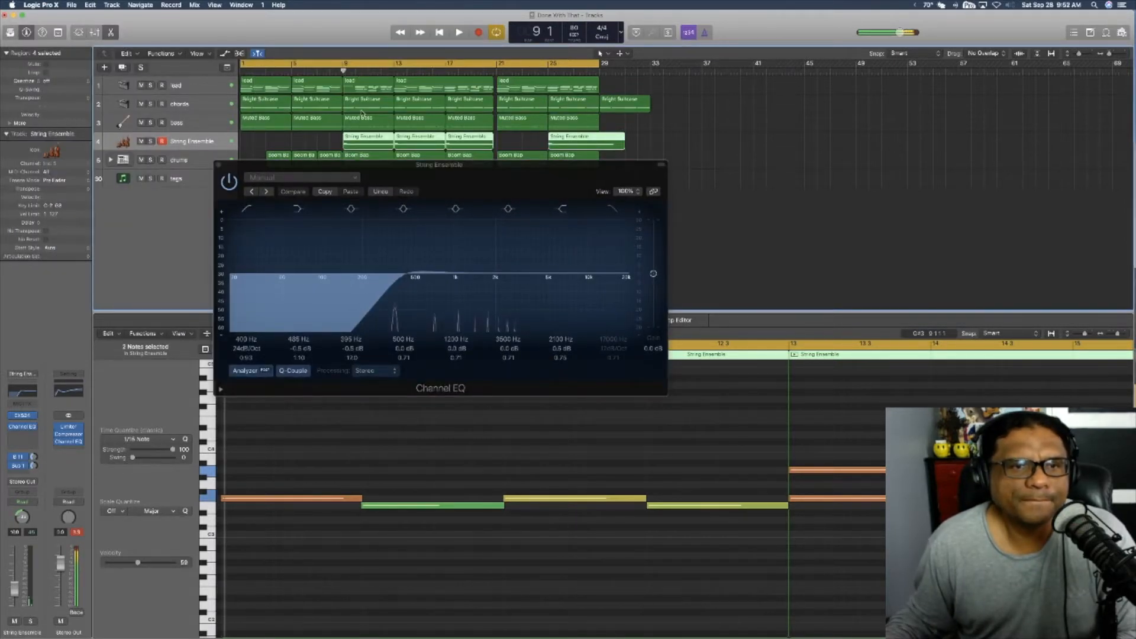
Step: Solo the String Ensemble again from bar 9, raise its Channel EQ low-cut frequency while listening, and close the EQ
key("Return")
key("space")
left_click(339, 72)
key("s")
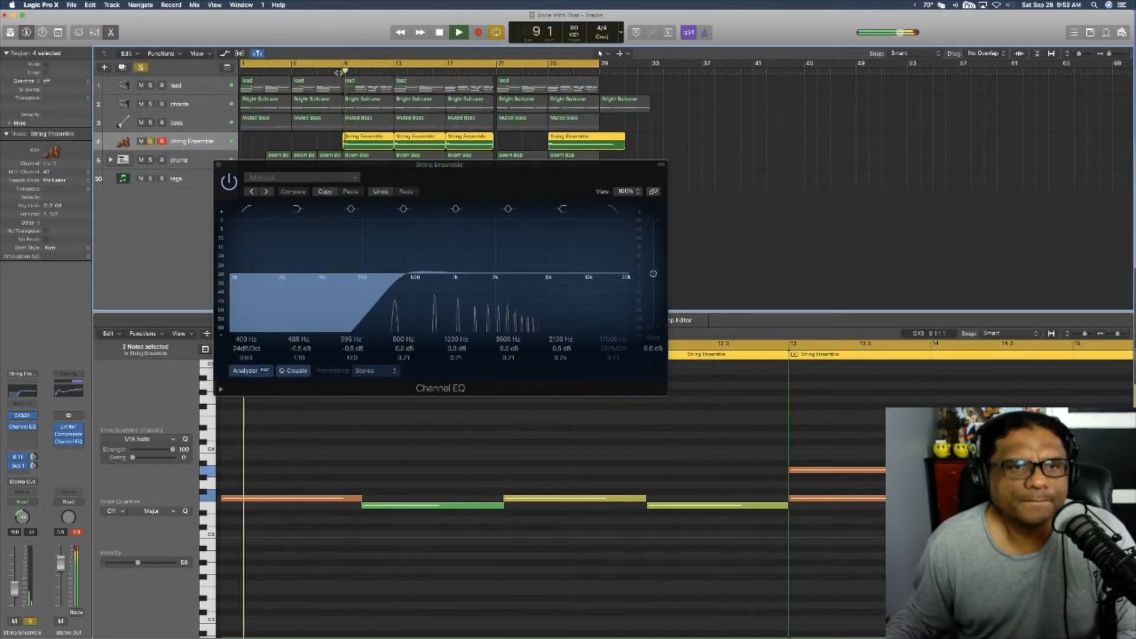
left_click_drag(414, 168, 376, 86)
mouse_move(377, 192)
left_mouse_down()
mouse_move(294, 197)
mouse_move(443, 200)
mouse_move(380, 199)
mouse_move(402, 200)
mouse_move(390, 199)
left_mouse_up()
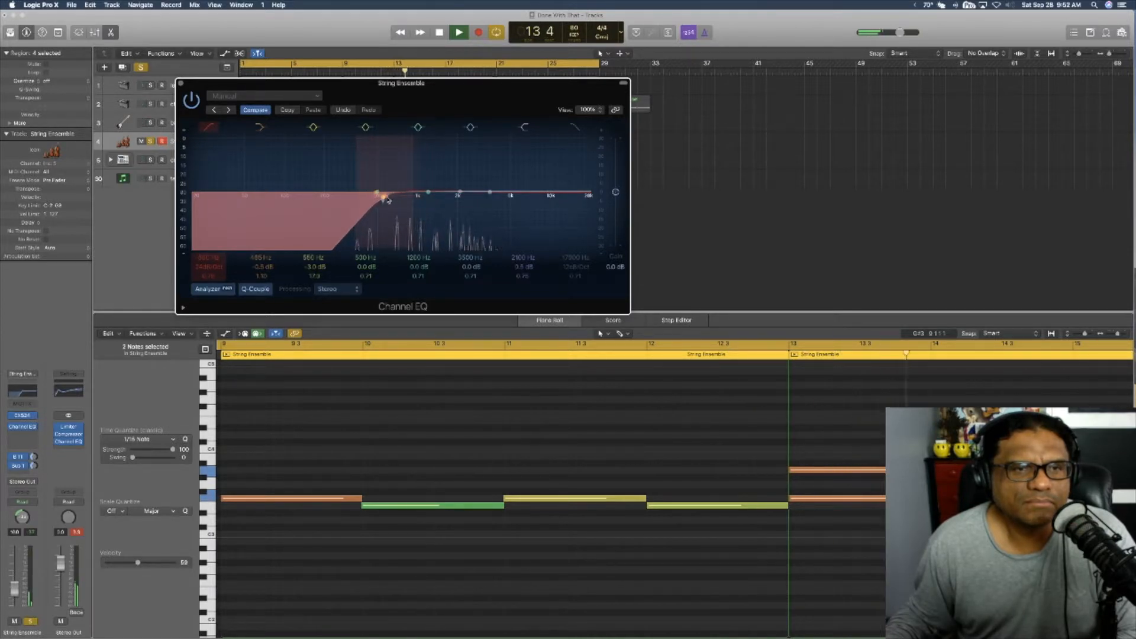
left_click(181, 84)
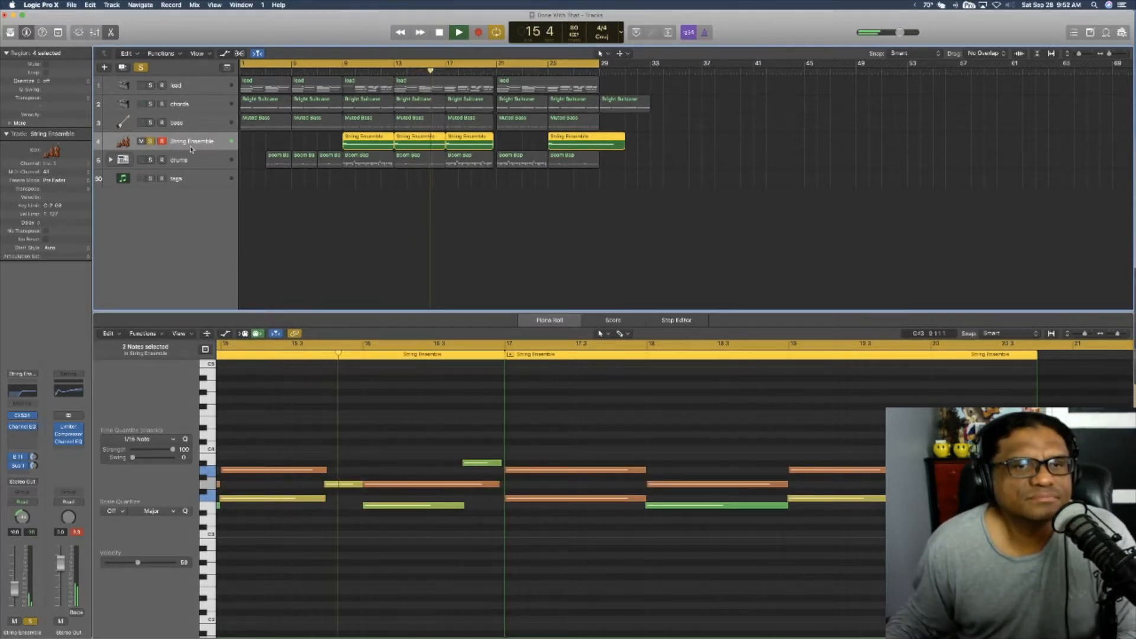
Step: Solo the drums track instead, expand its track stack and open its Drum Machine Designer clear of the track headers
left_click(228, 161)
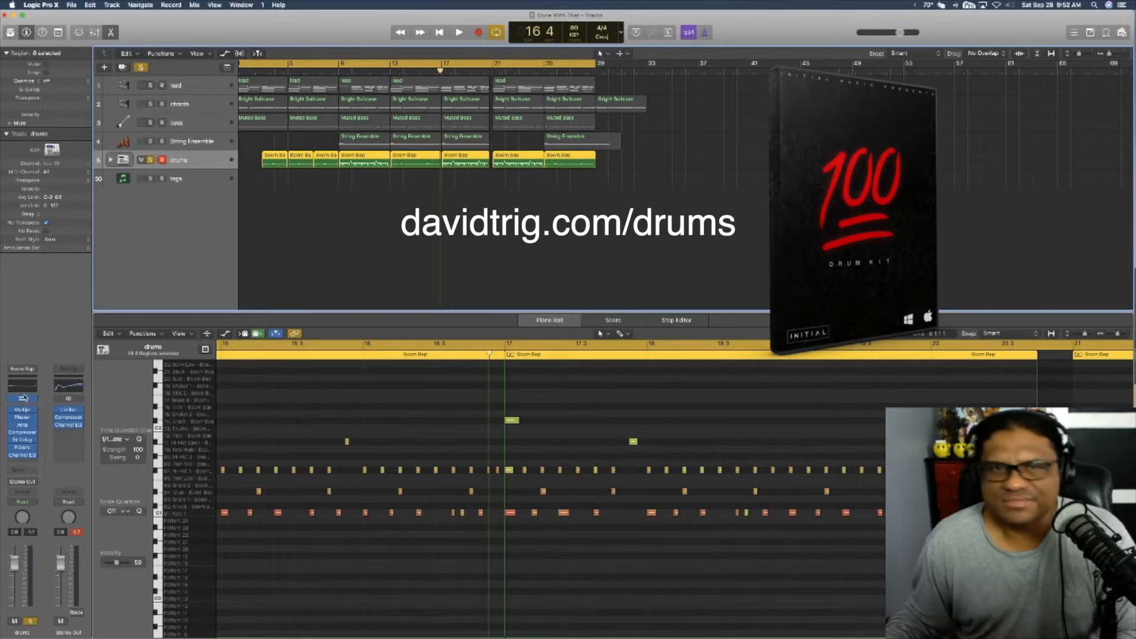
left_click(109, 160)
left_click(121, 162)
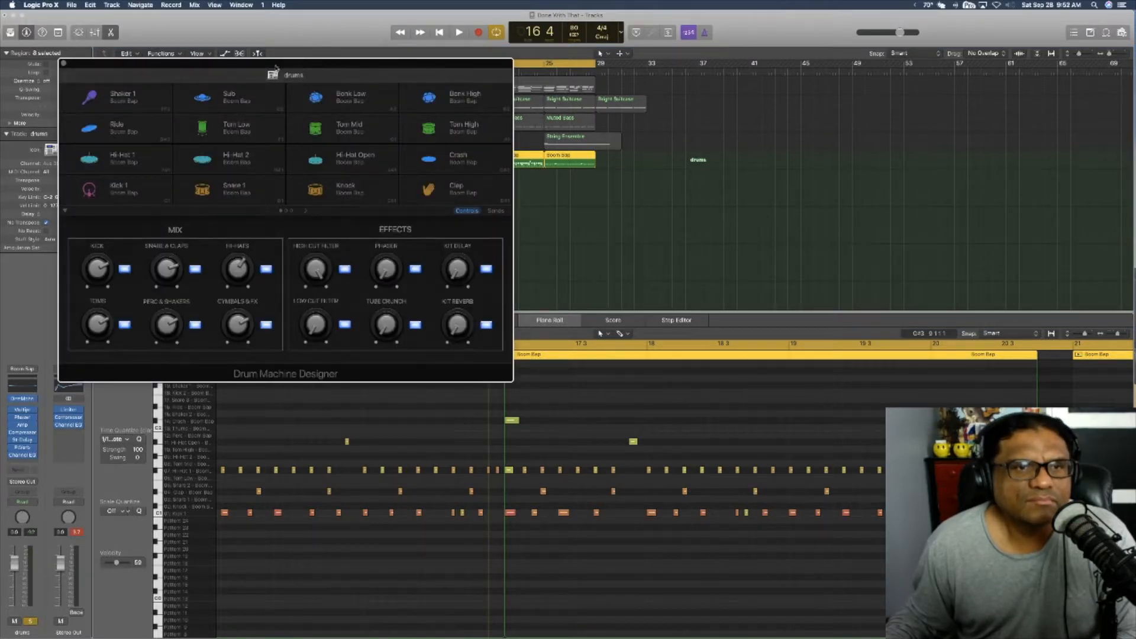
left_click_drag(276, 68, 498, 68)
Step: Audition the Boom Bap kit's kick, snare, knock, clap, hi-hat and crash pads, and close the Drum Machine Designer
left_click(351, 190)
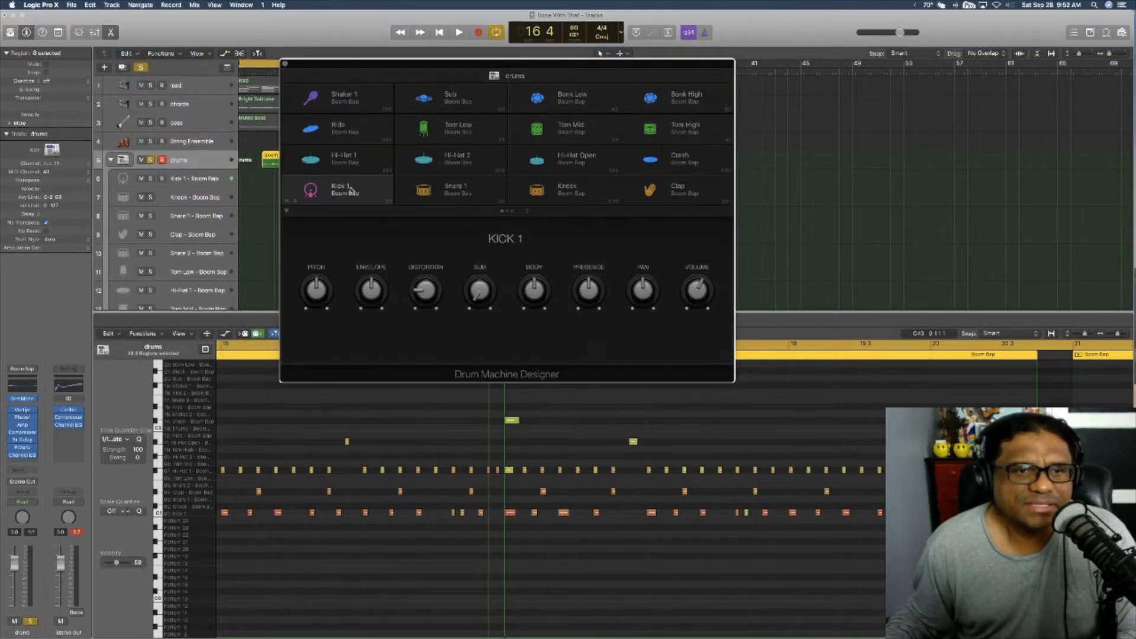
left_click(443, 188)
left_click(557, 187)
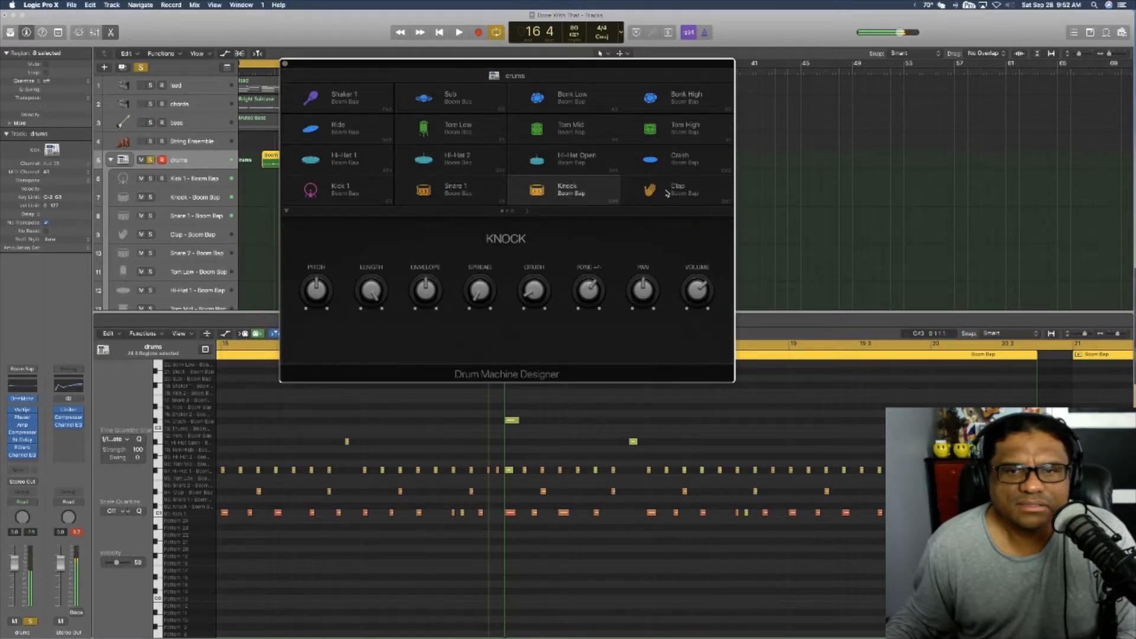
left_click(681, 178)
left_click(584, 165)
left_click(444, 166)
left_click(374, 163)
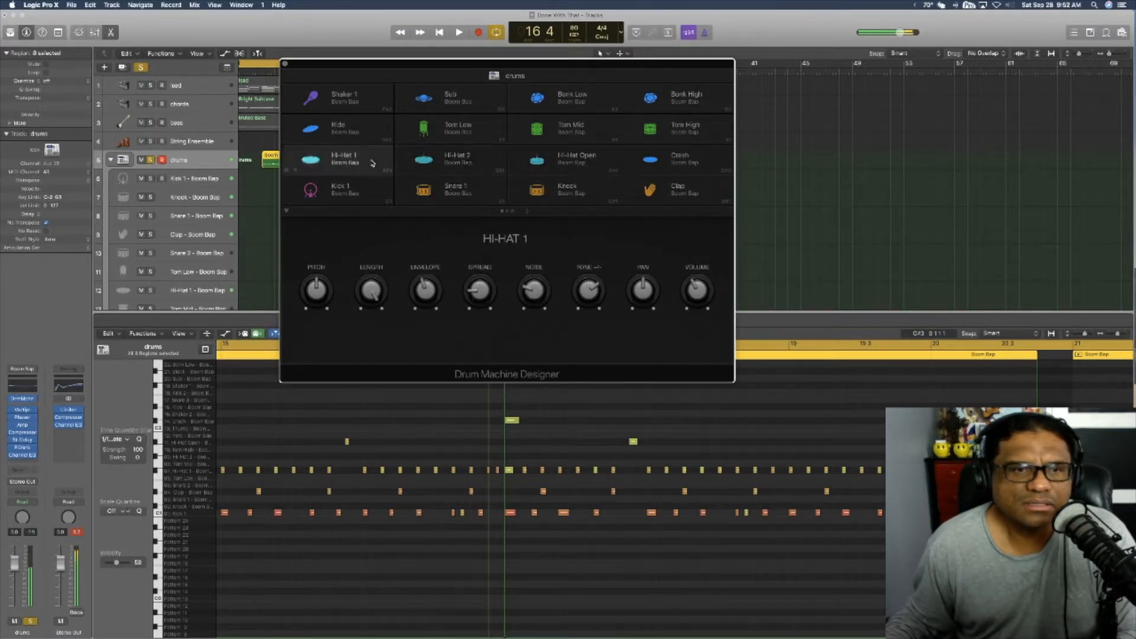
left_click(368, 185)
left_click(447, 163)
left_click(462, 188)
left_click(536, 161)
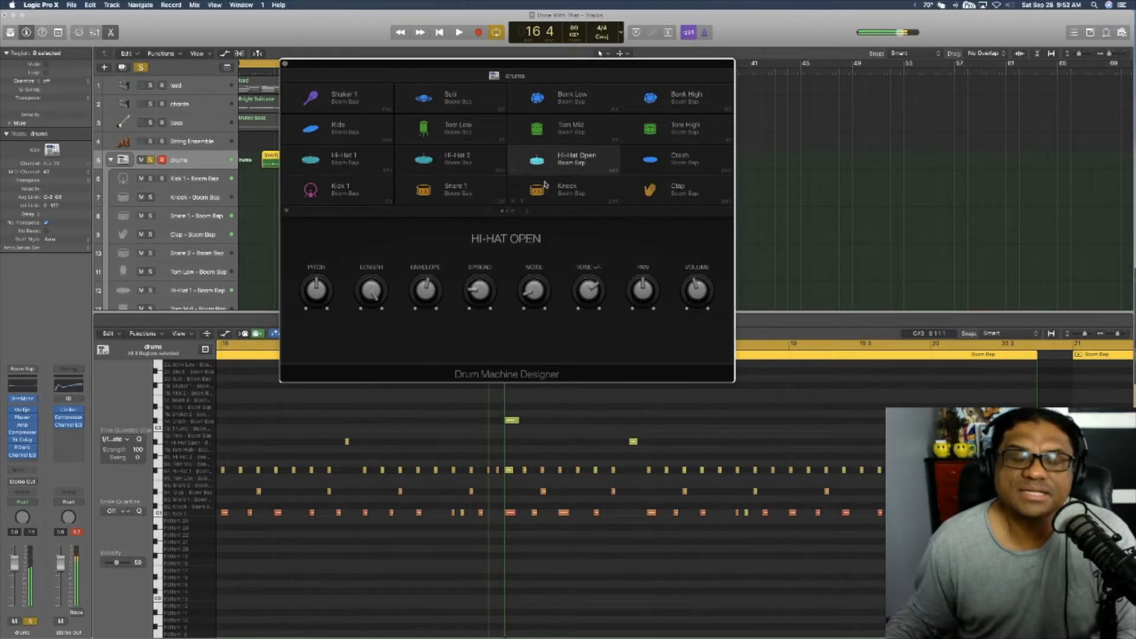
left_click(548, 188)
left_click(672, 187)
left_click(684, 167)
left_click(554, 166)
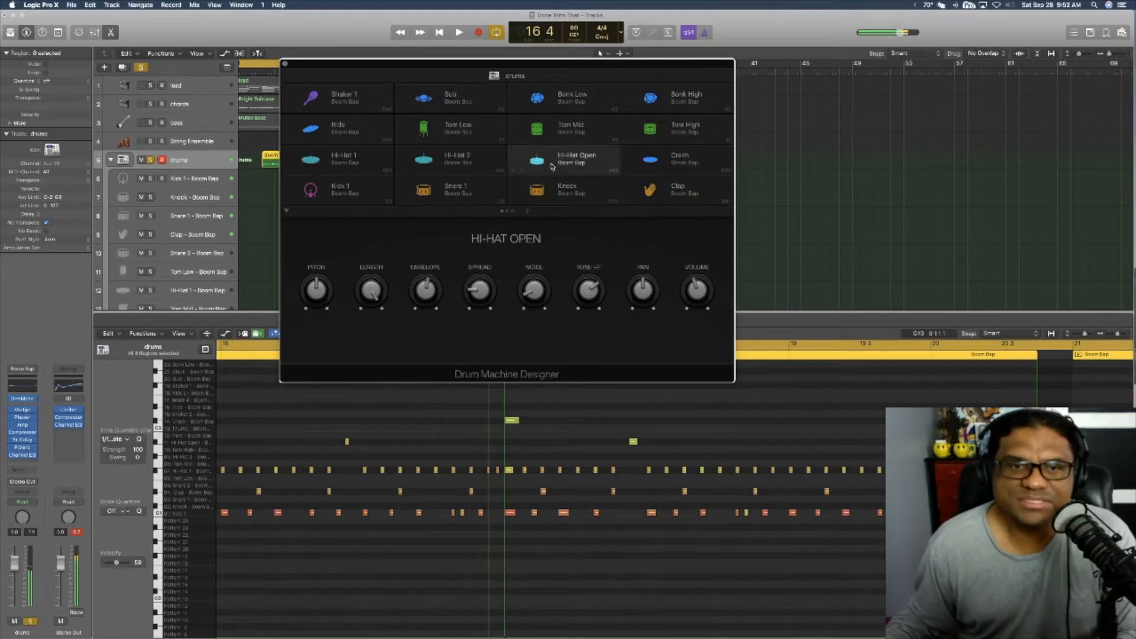
left_click(459, 166)
left_click(456, 186)
left_click(358, 187)
left_click(367, 166)
left_click(433, 168)
left_click(557, 165)
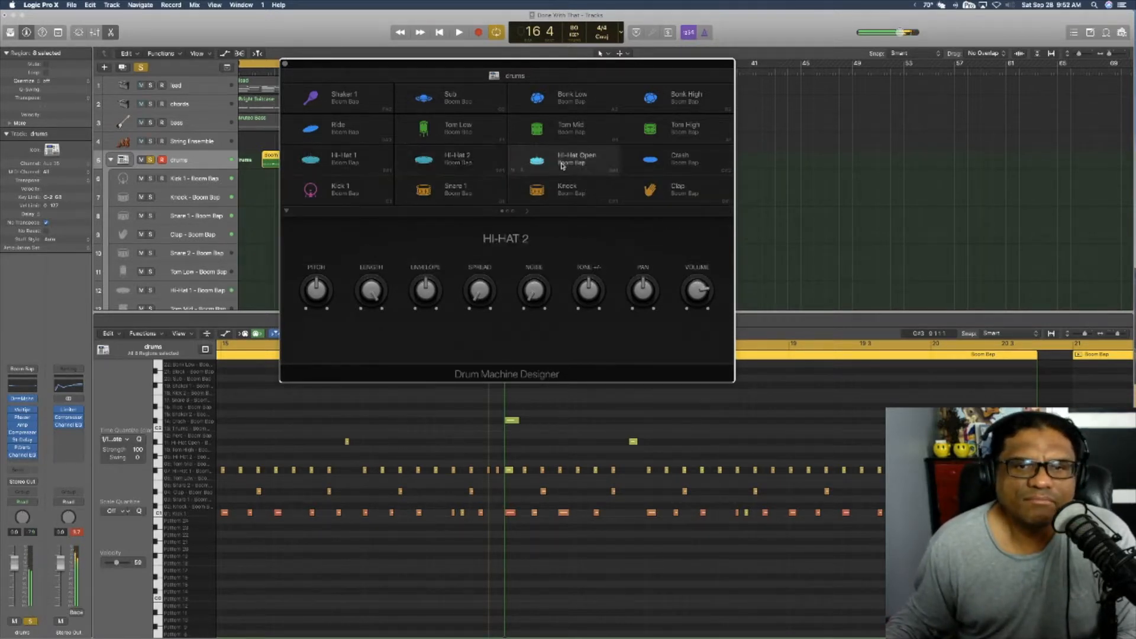
left_click(556, 188)
left_click(667, 189)
left_click(678, 170)
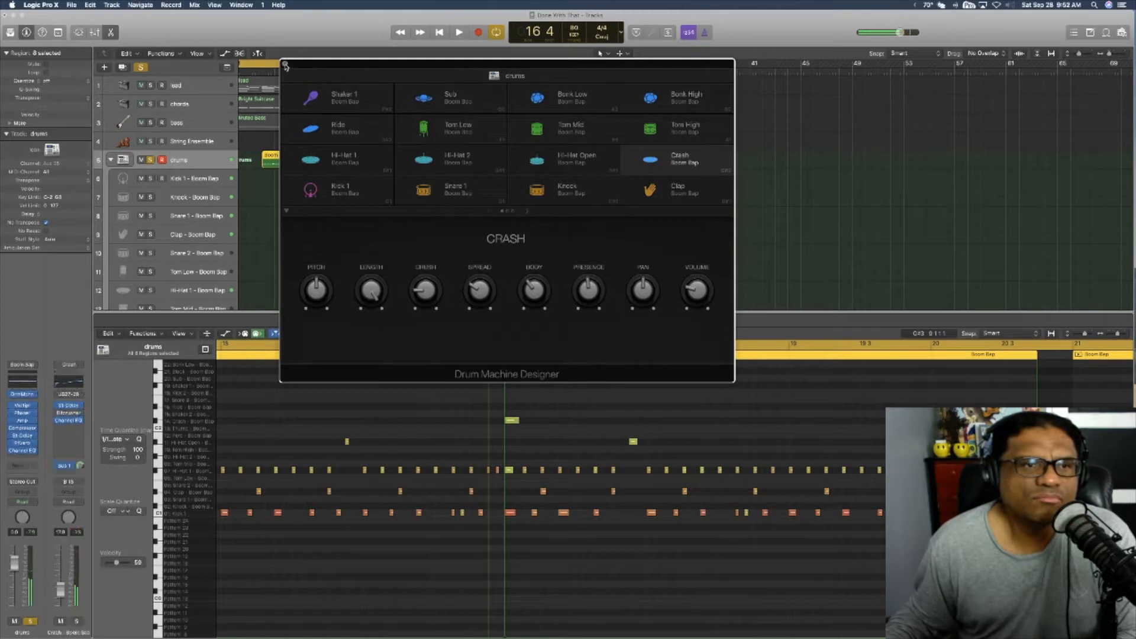
left_click(285, 63)
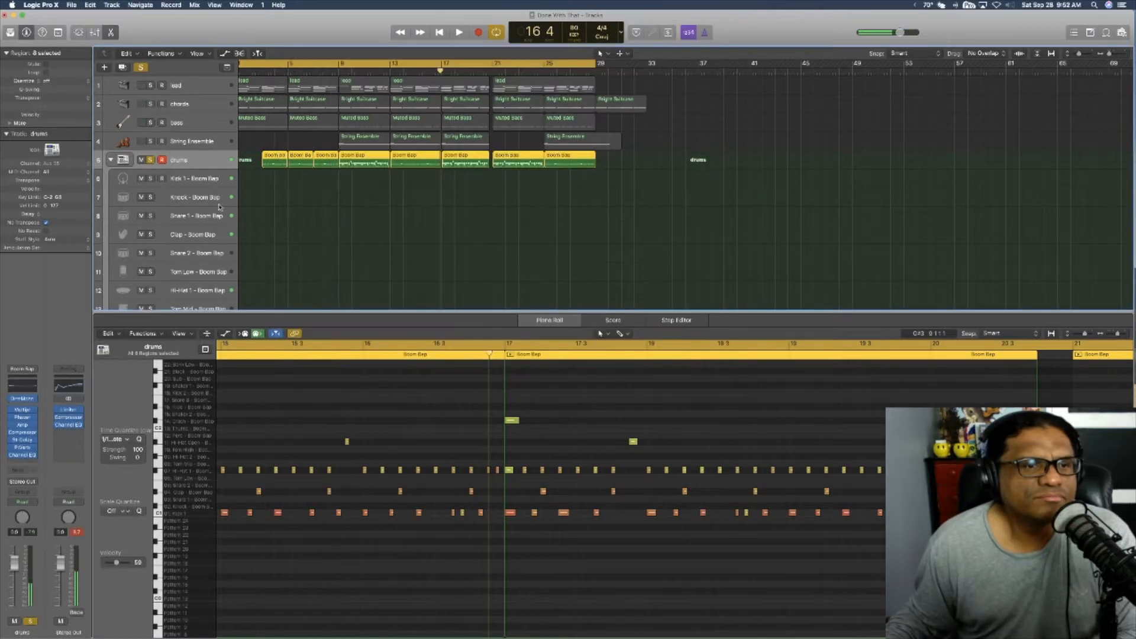
Step: Check the Multipressor settings on the drums track and close the plug-in
left_click(22, 409)
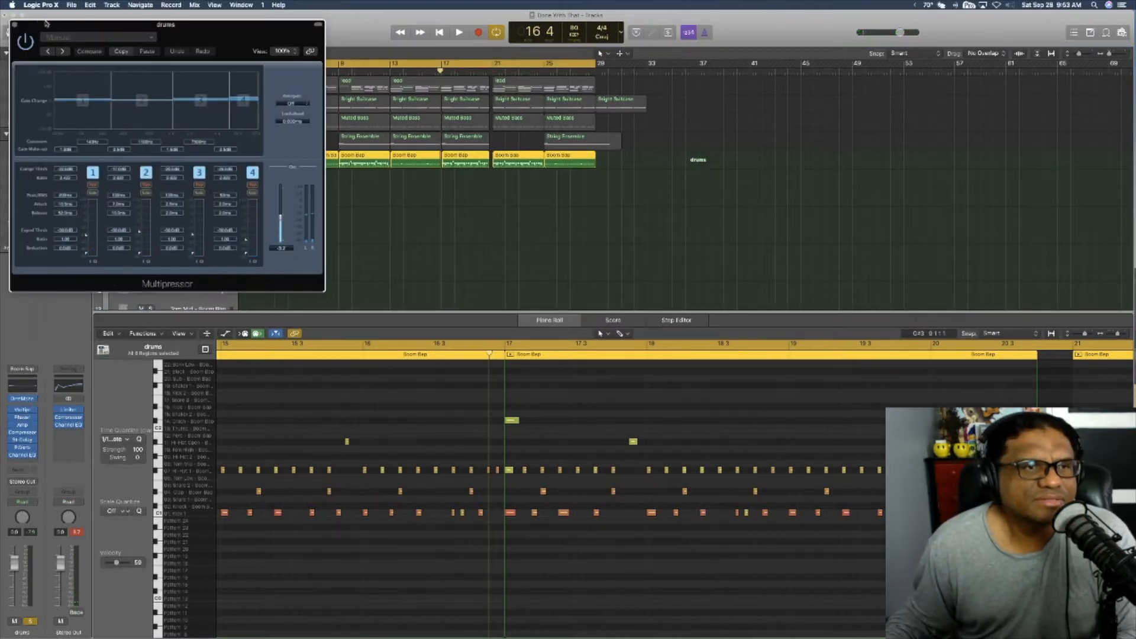
left_click_drag(46, 24, 189, 30)
left_click(150, 26)
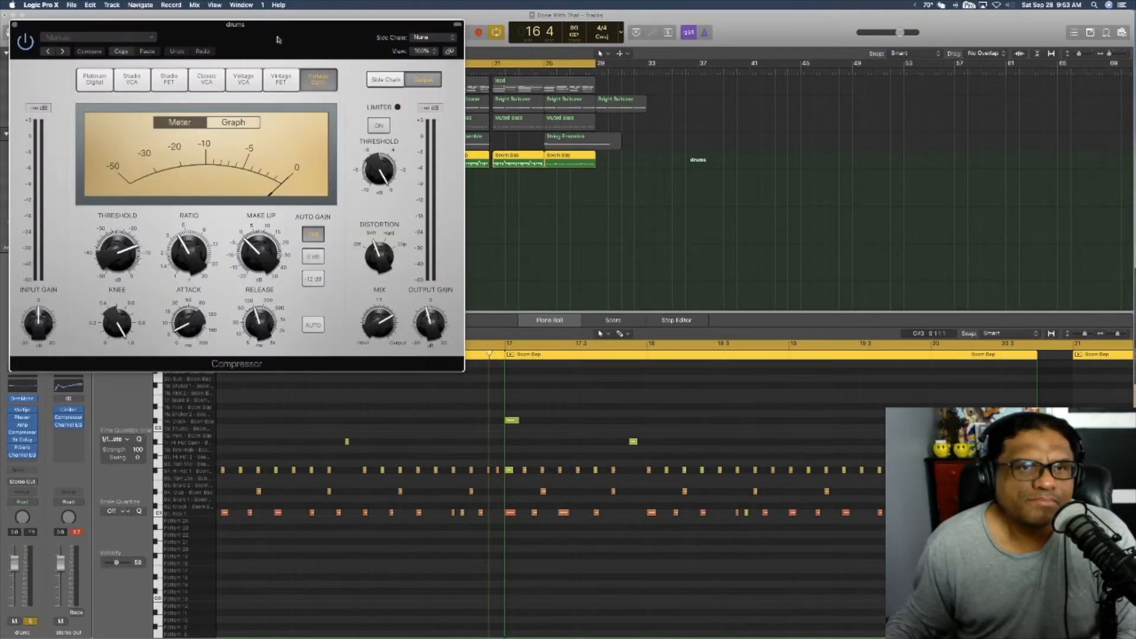
Step: View the side-chain options of the drums track's Vintage Opto Compressor and return to its output settings
left_click_drag(277, 40, 383, 40)
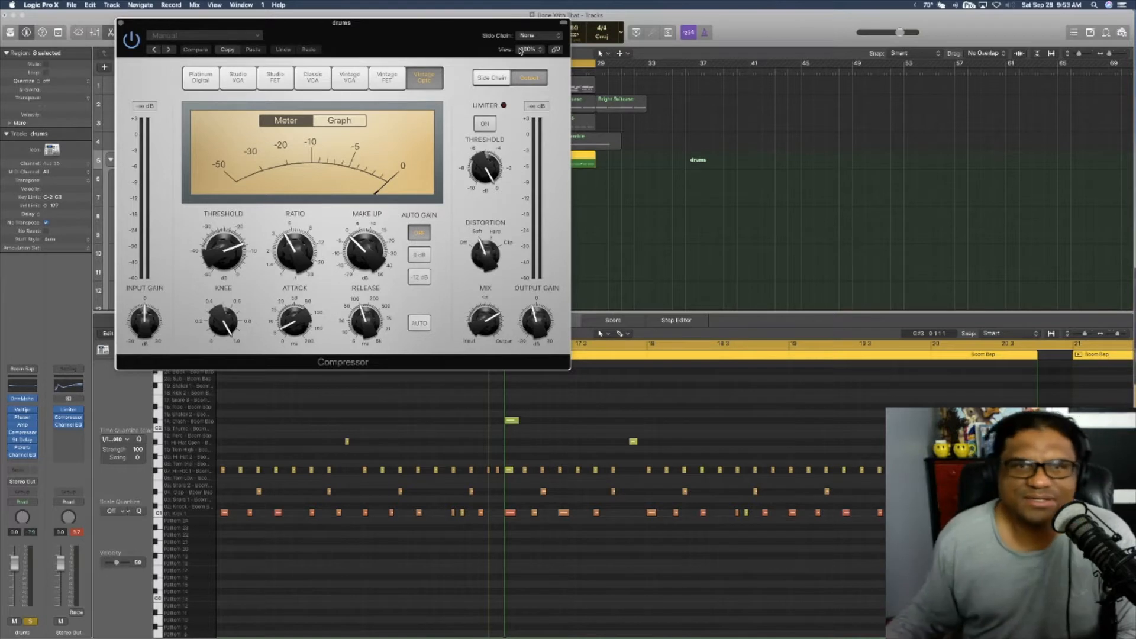
left_click(501, 78)
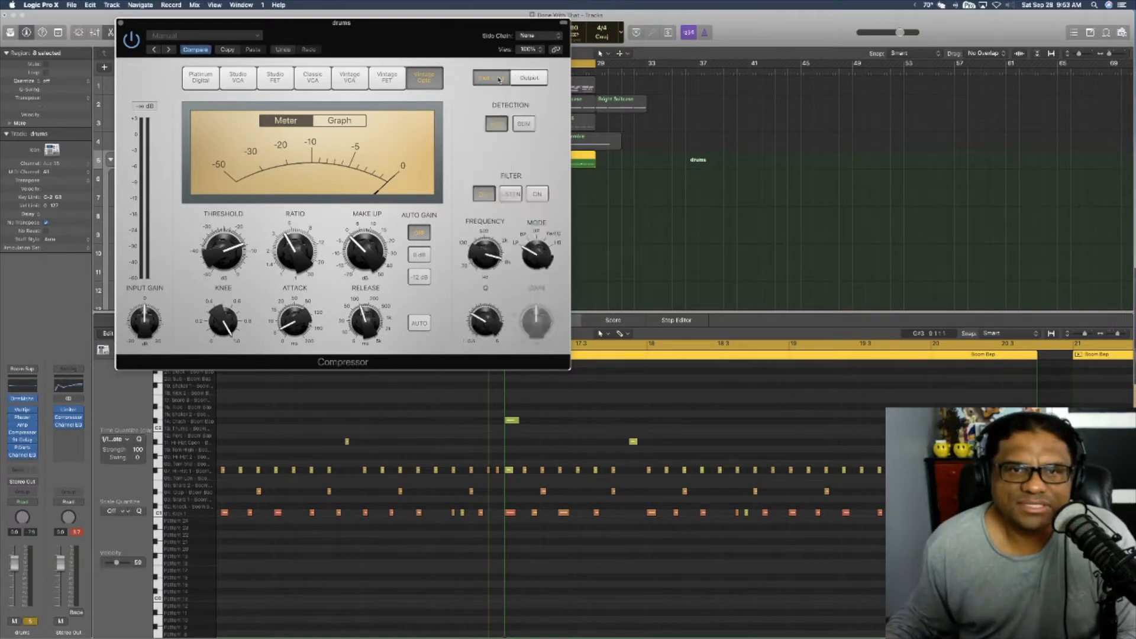
left_click(536, 79)
Step: Adjust the drums Compressor's threshold, ratio, knee, attack and release while playing the soloed drums from about bar 3, and close it
key("space")
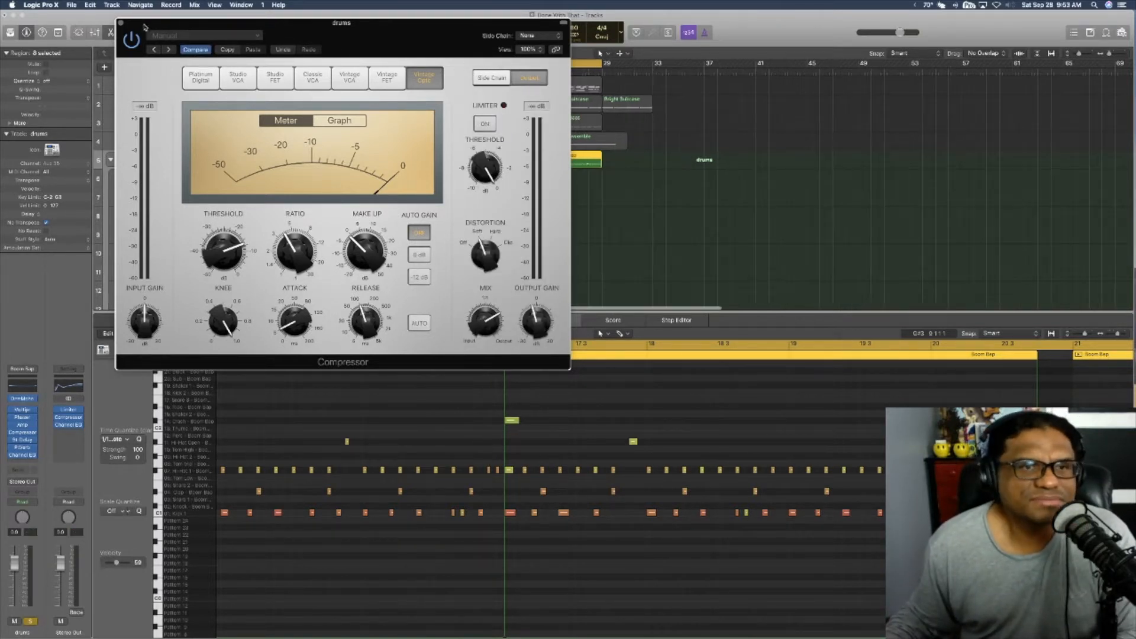
left_click_drag(225, 34, 349, 169)
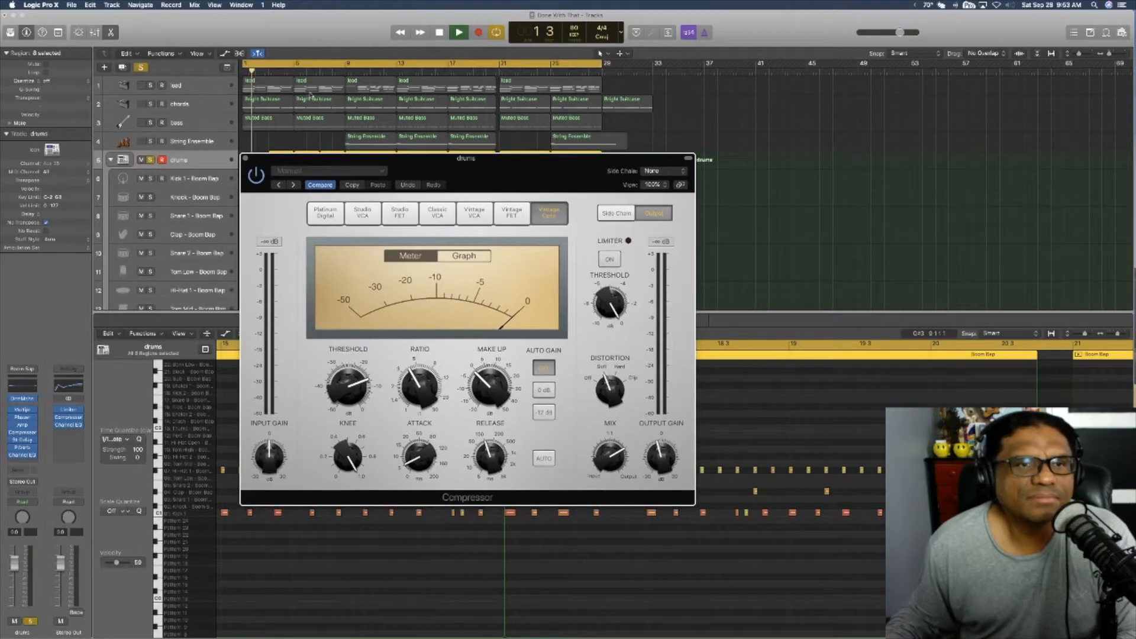
left_click(275, 70)
key("space")
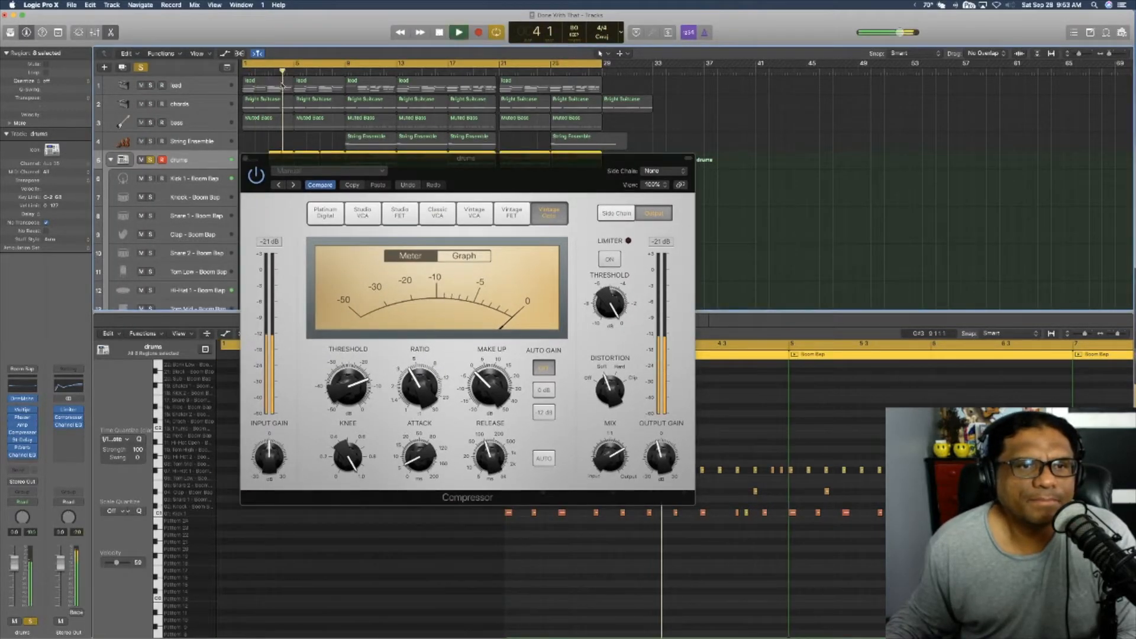
left_click_drag(342, 155, 317, 78)
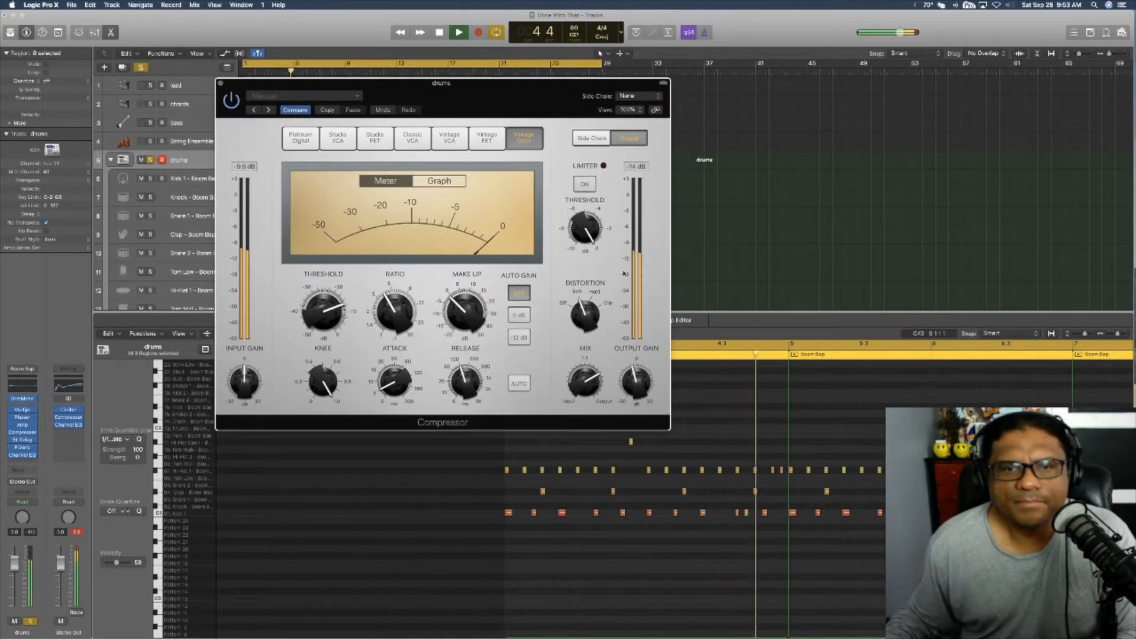
left_click(351, 310)
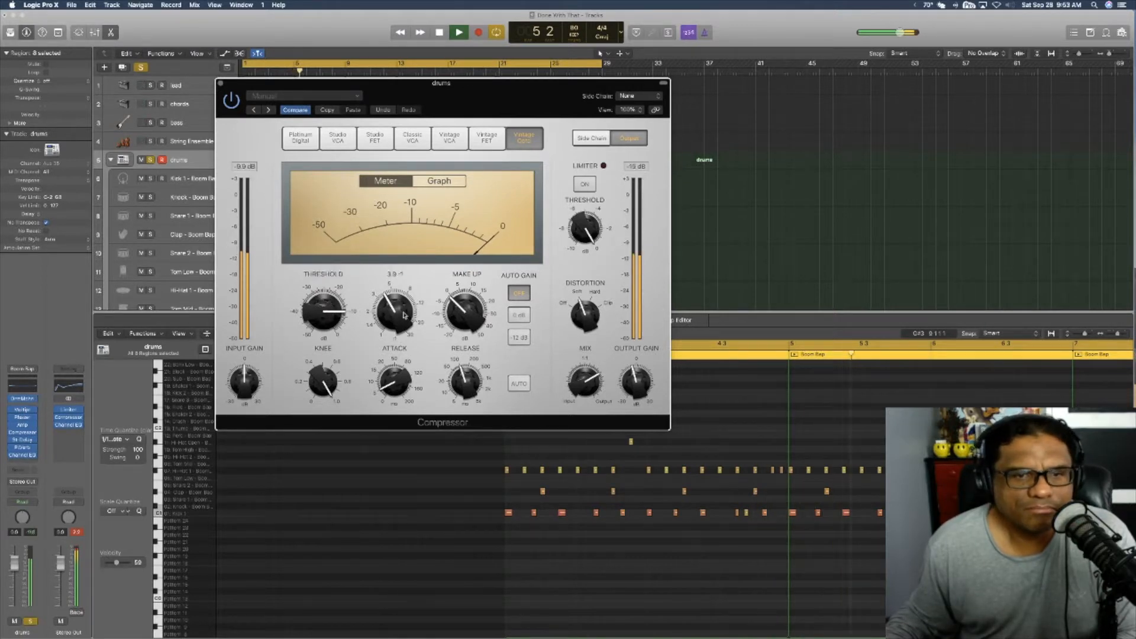
left_click_drag(397, 326, 401, 361)
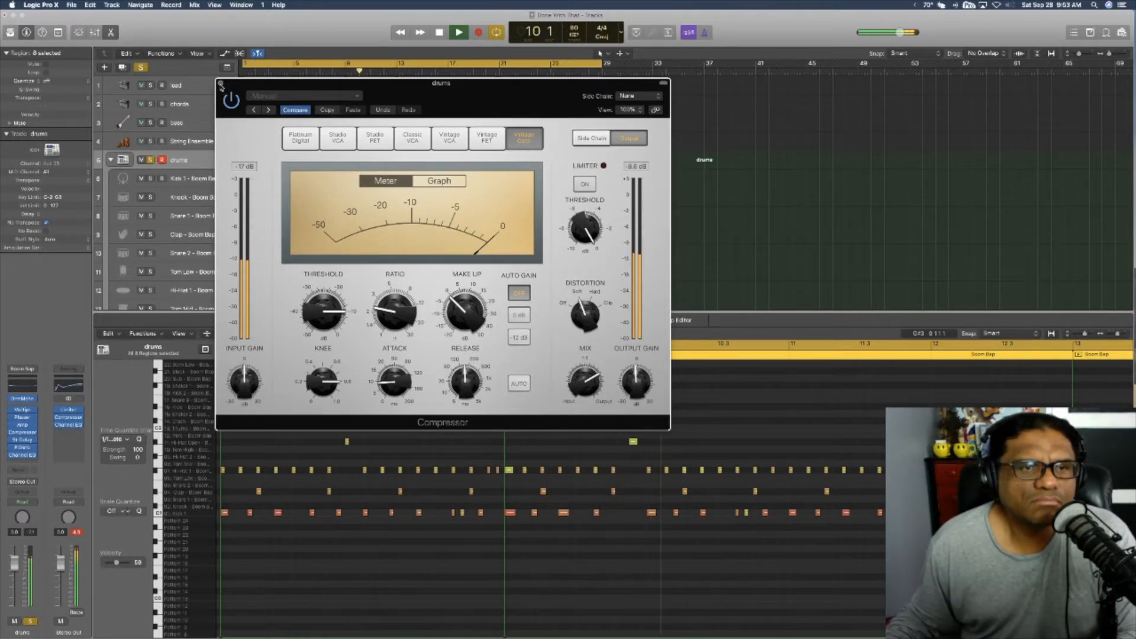
left_click(220, 84)
key("space")
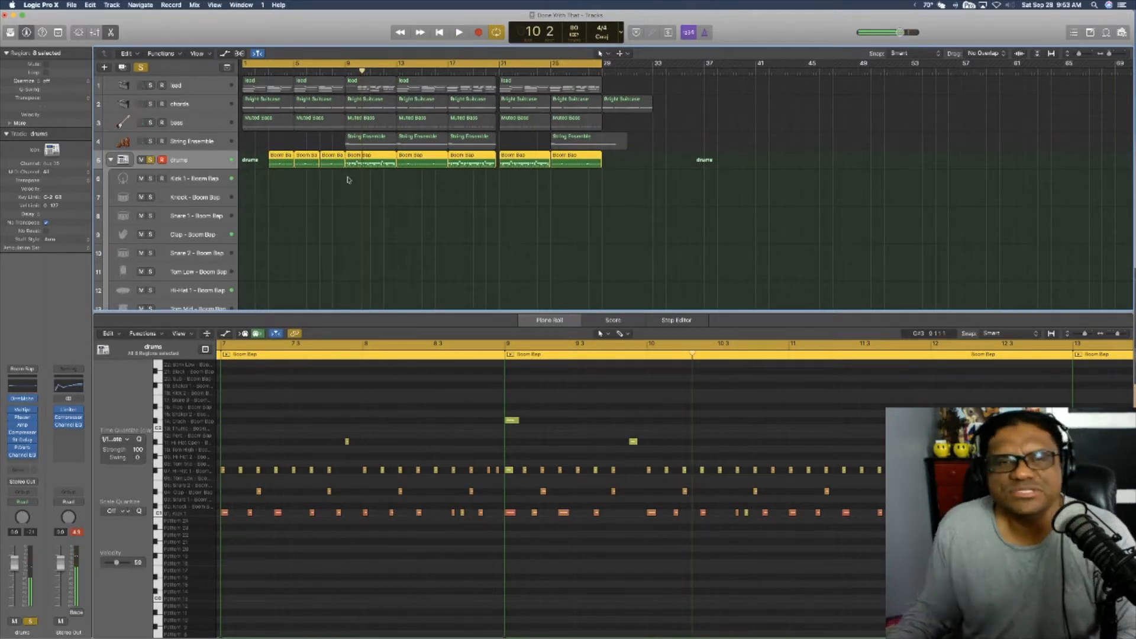
Step: Look through the individual kit-piece tracks in the drums stack while playing the soloed drums from the beginning
scroll(190, 223, "down", 3)
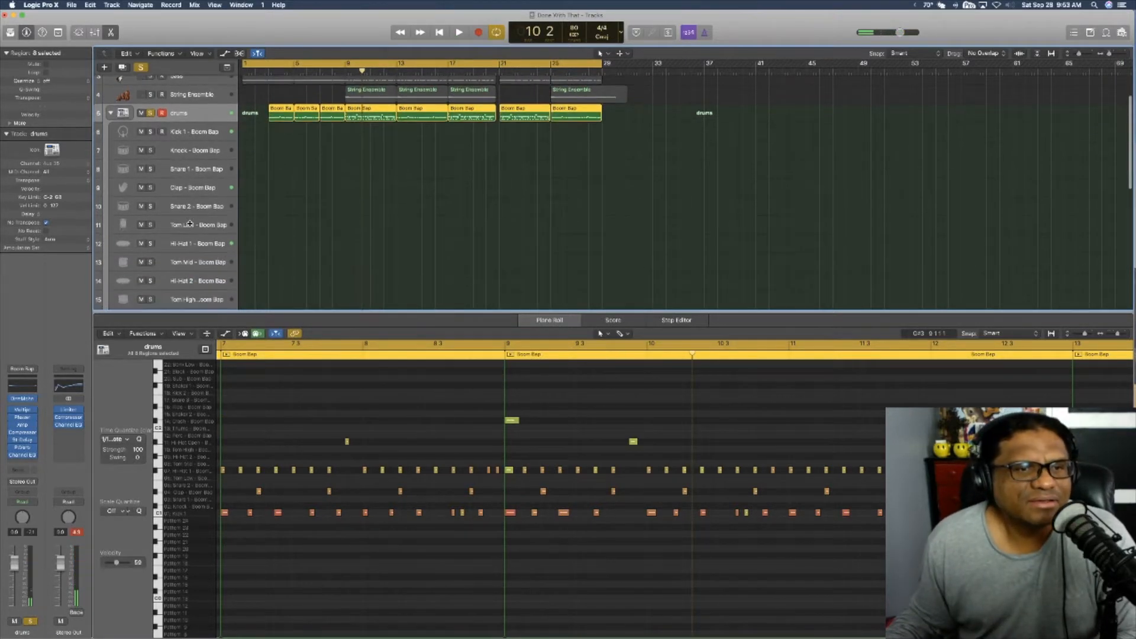
key("space")
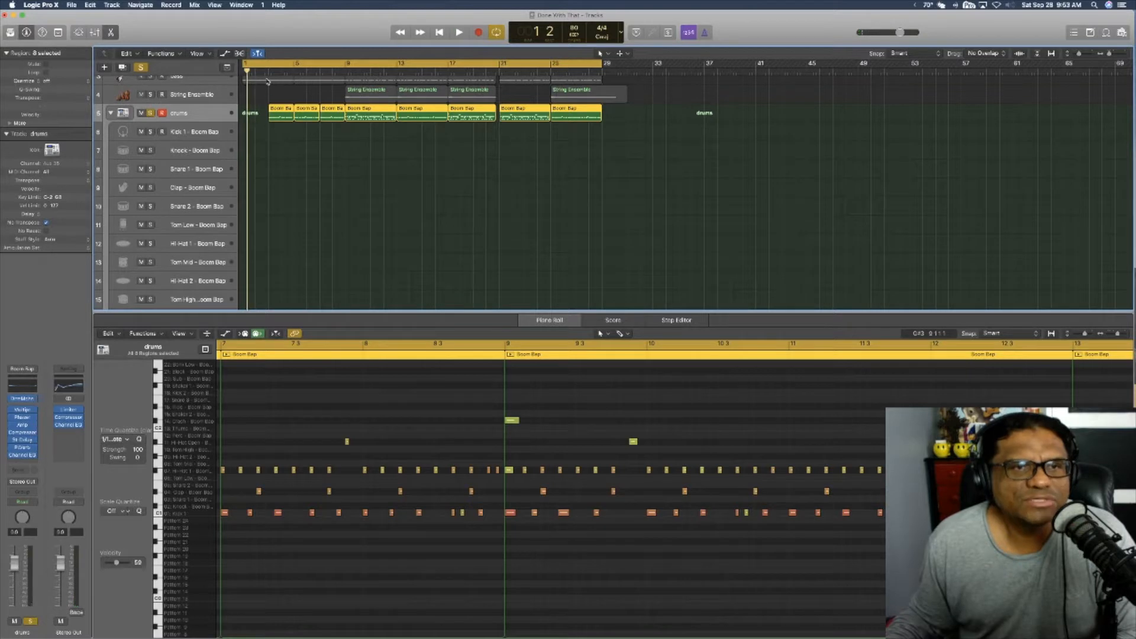
scroll(190, 220, "down", 3)
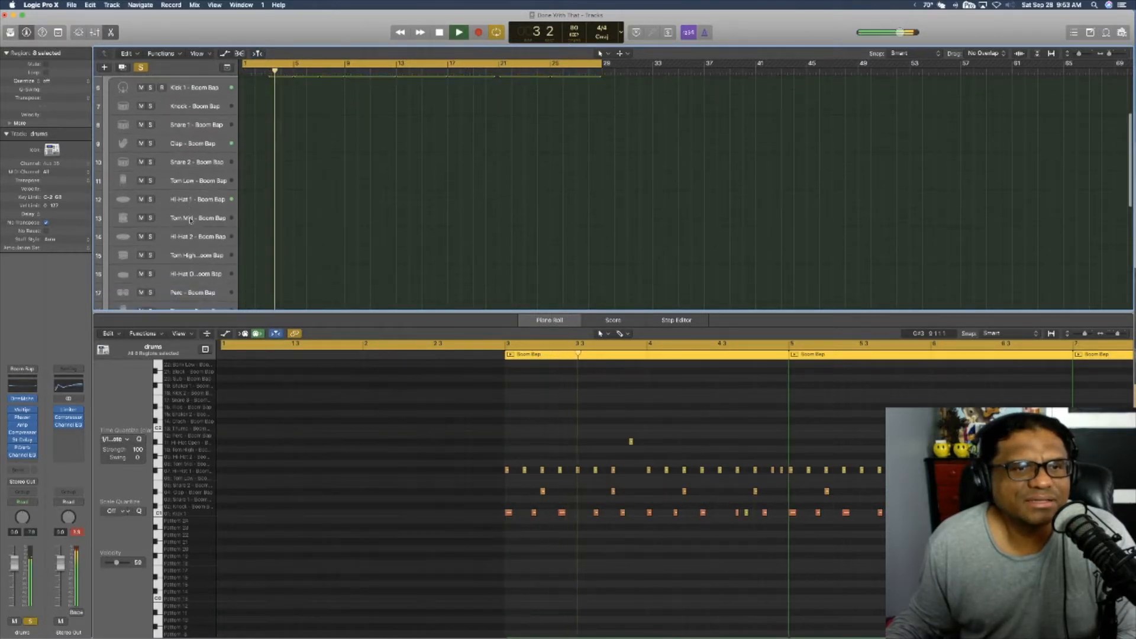
scroll(190, 220, "down", 10)
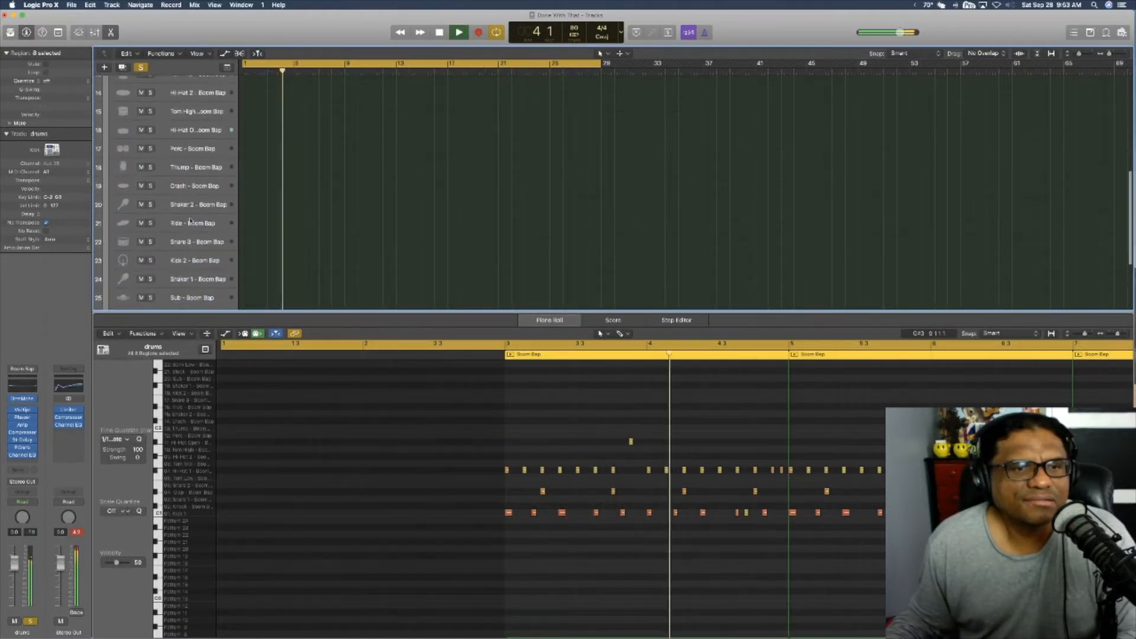
scroll(190, 220, "up", 8)
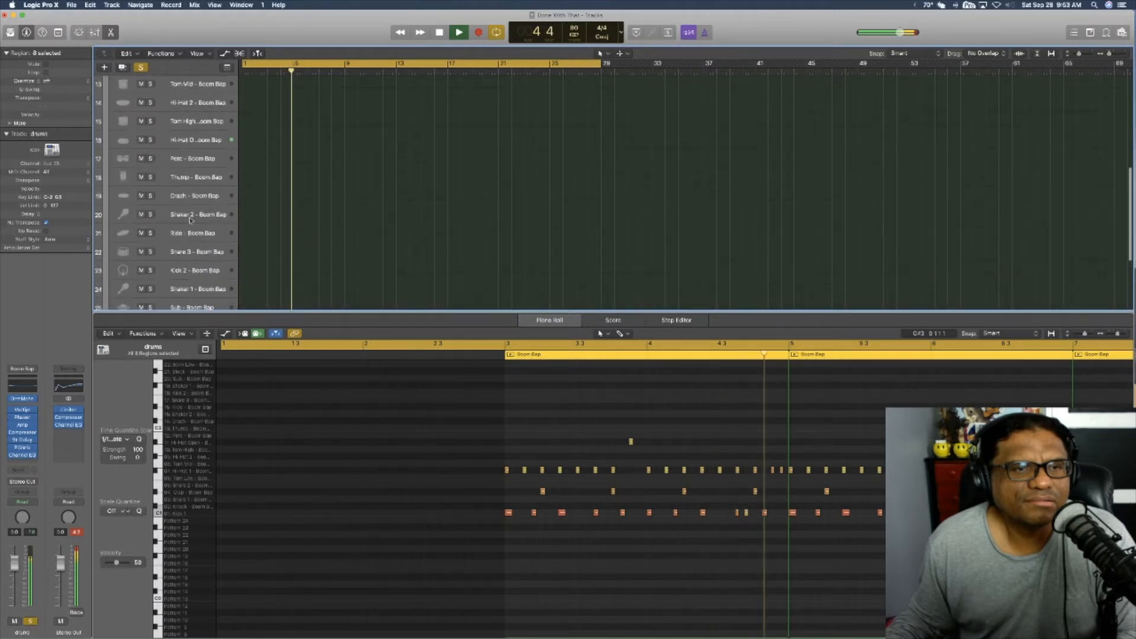
key("space")
scroll(190, 220, "up", 8)
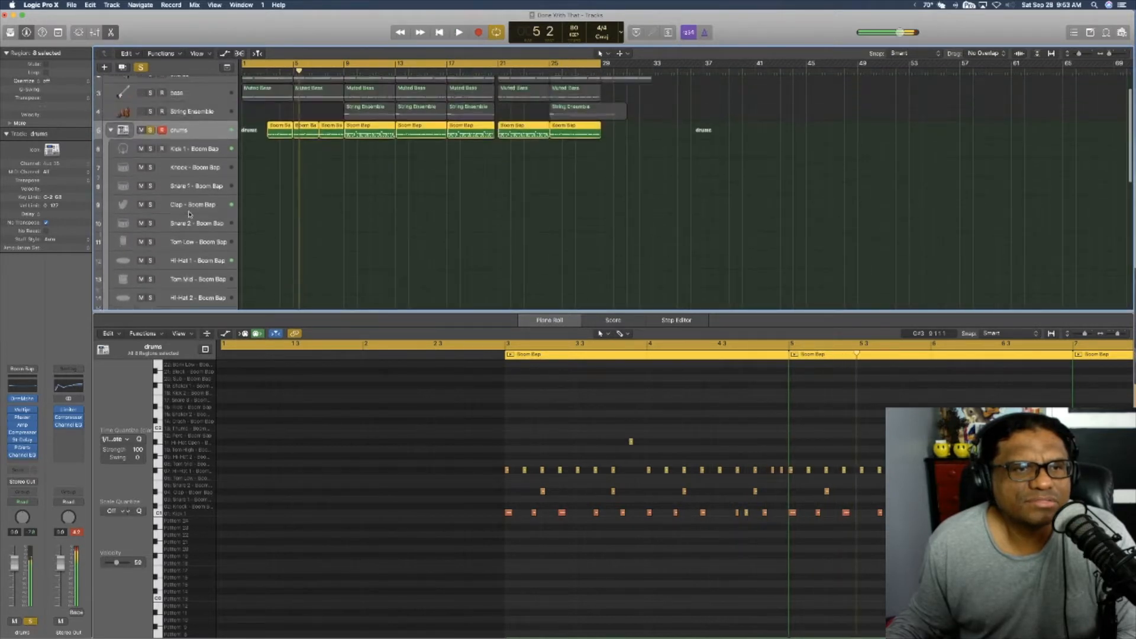
Step: Solo the Clap track in the drums stack and play it from bar 3
left_click(192, 234)
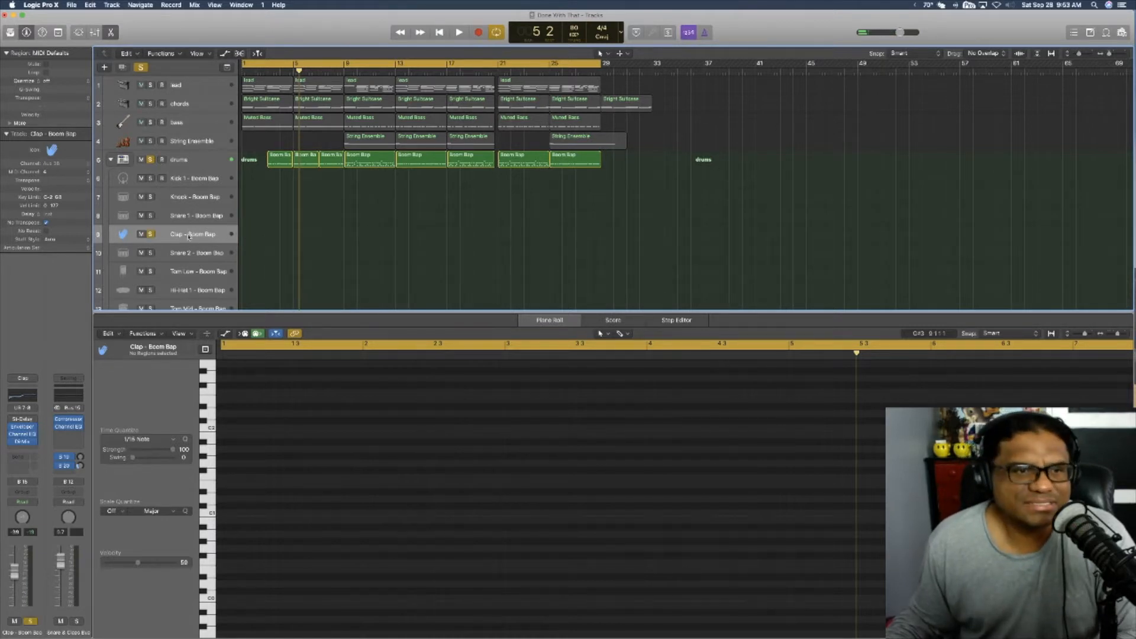
key("space")
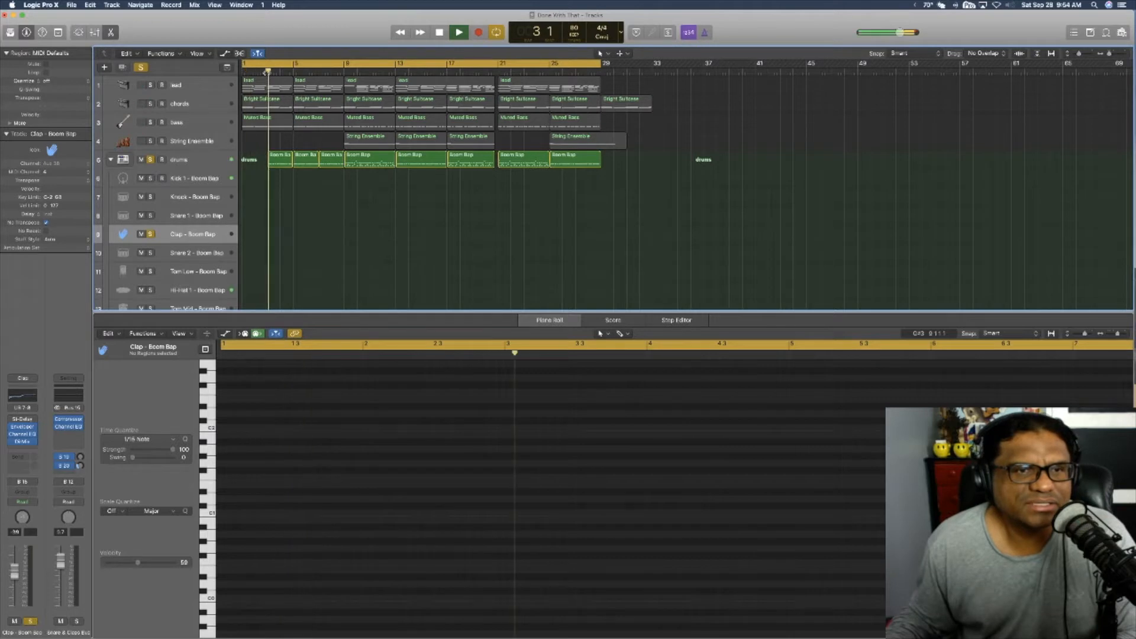
scroll(201, 219, "down", 1)
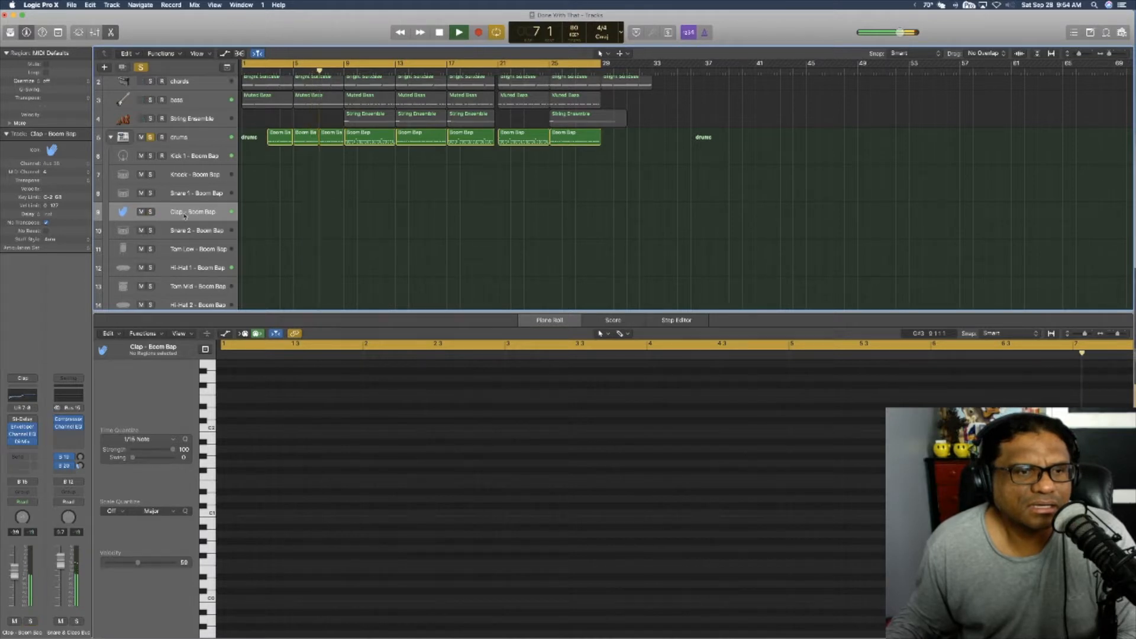
key("Return")
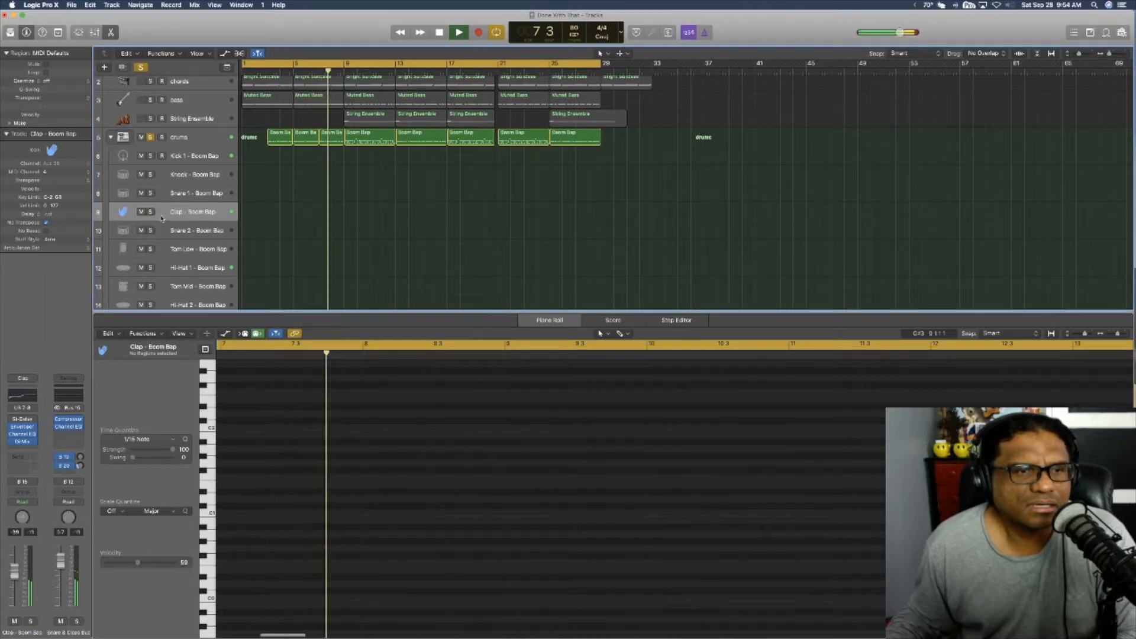
scroll(161, 219, "down", 1)
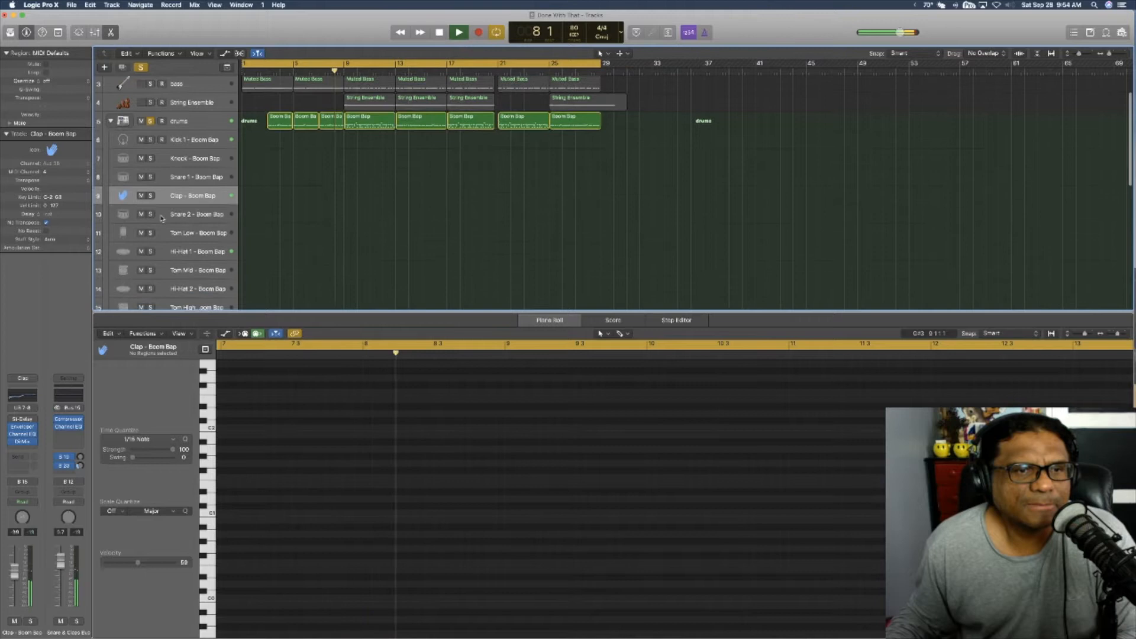
key("space")
Step: Solo the Hi-Hat 1 track and audition it from bar 3
left_click(168, 253)
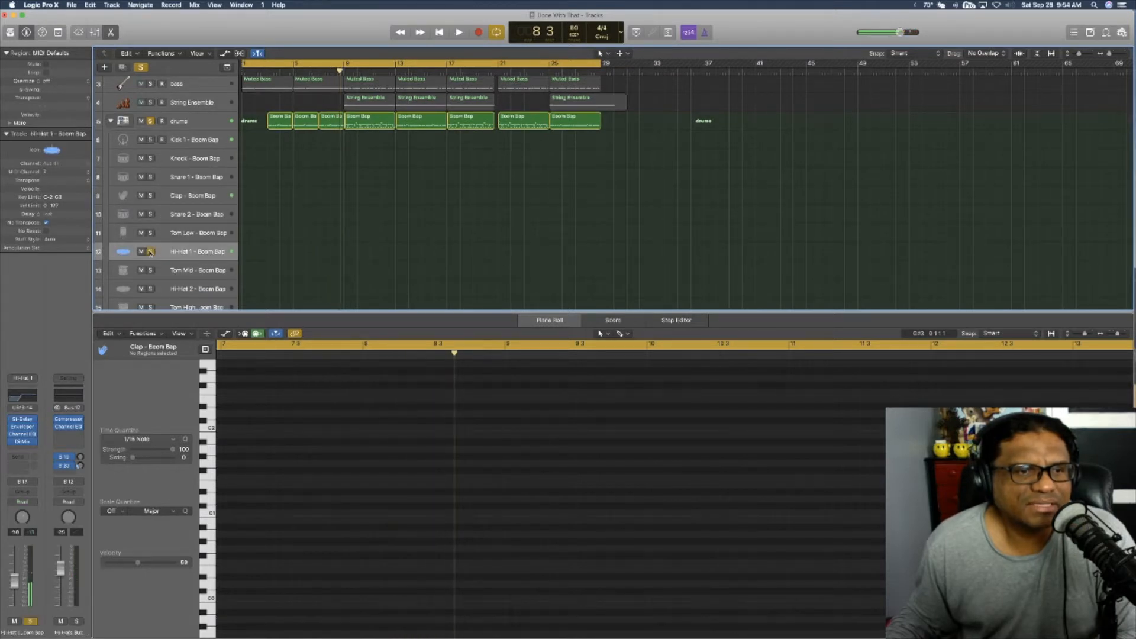
key("Return")
key("space")
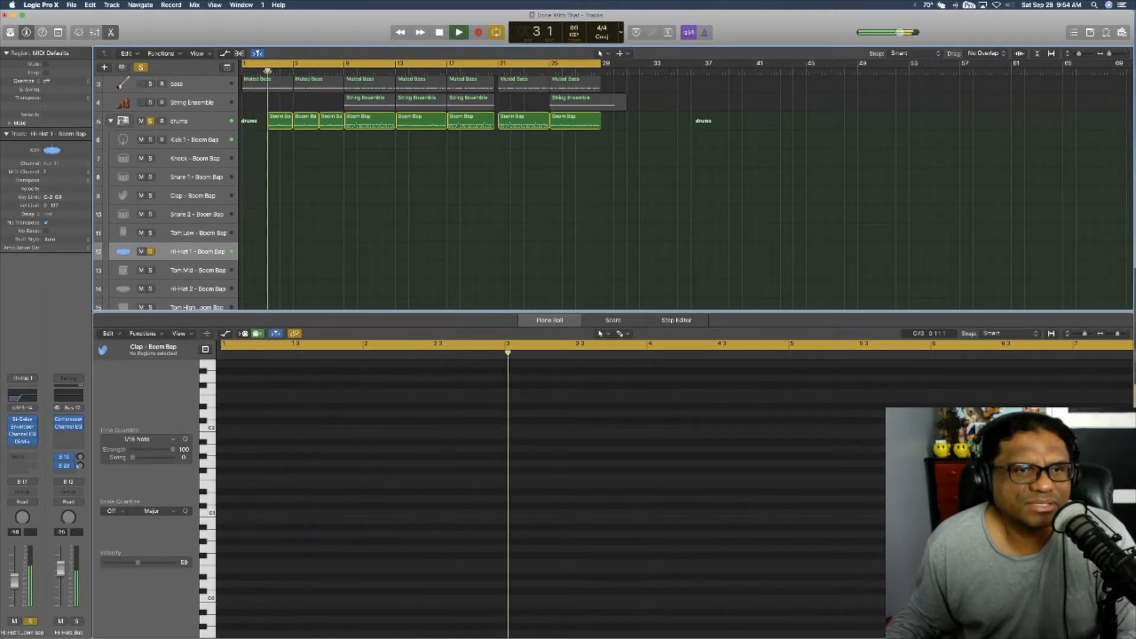
key("space")
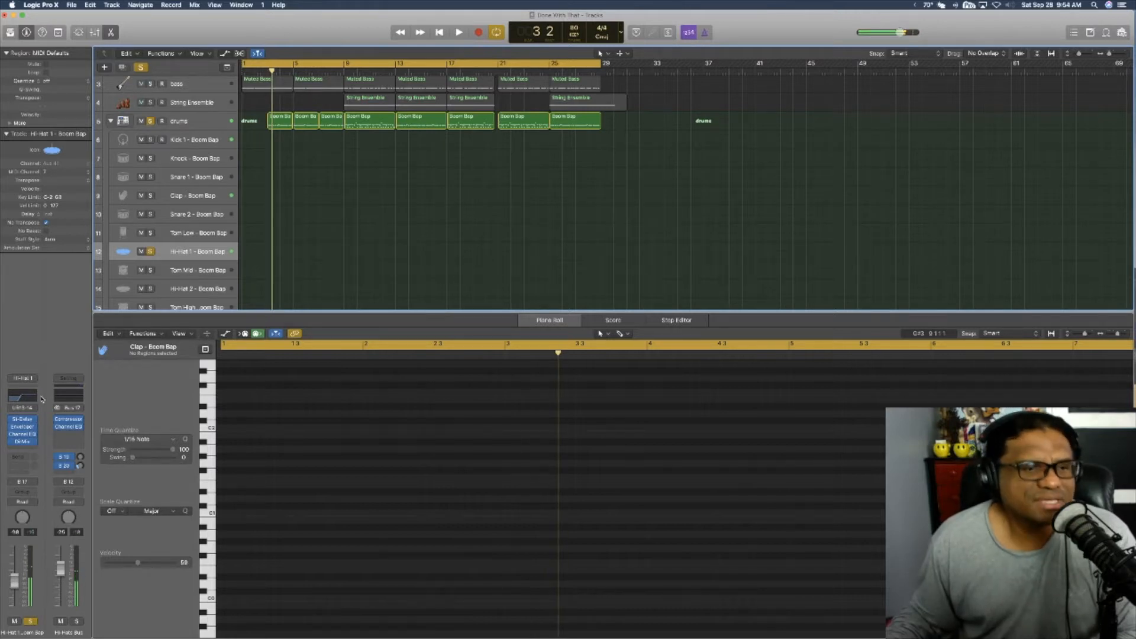
Step: Open Hi-Hat 1's Channel EQ and lower the low-cut frequency to about 370 Hz while playing the track
left_click(23, 396)
key("Return")
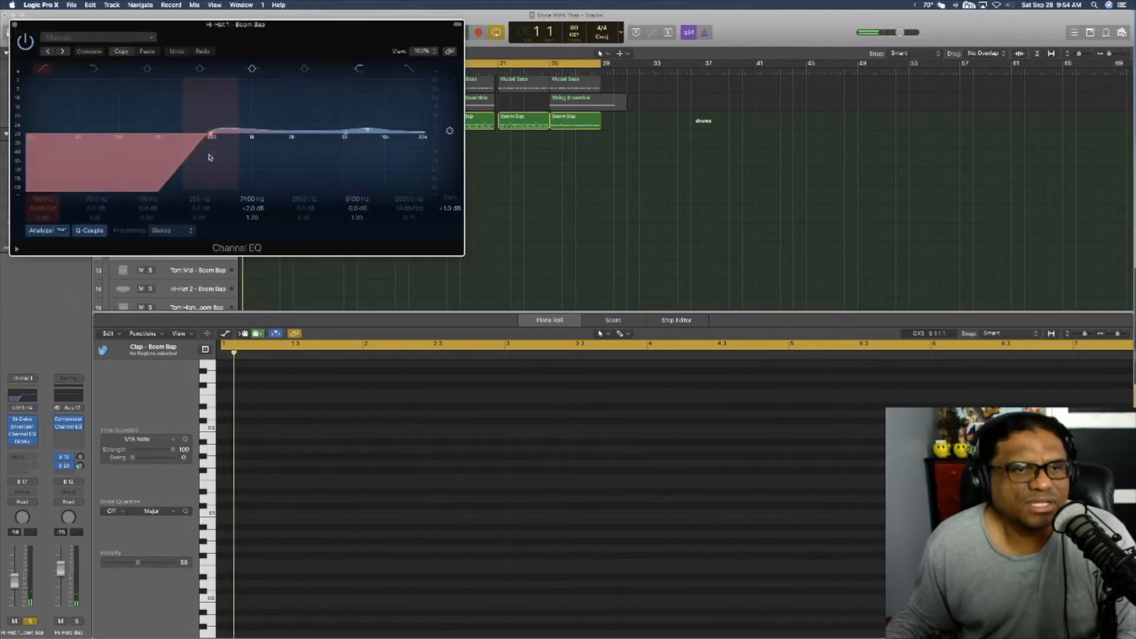
left_click_drag(266, 26, 333, 123)
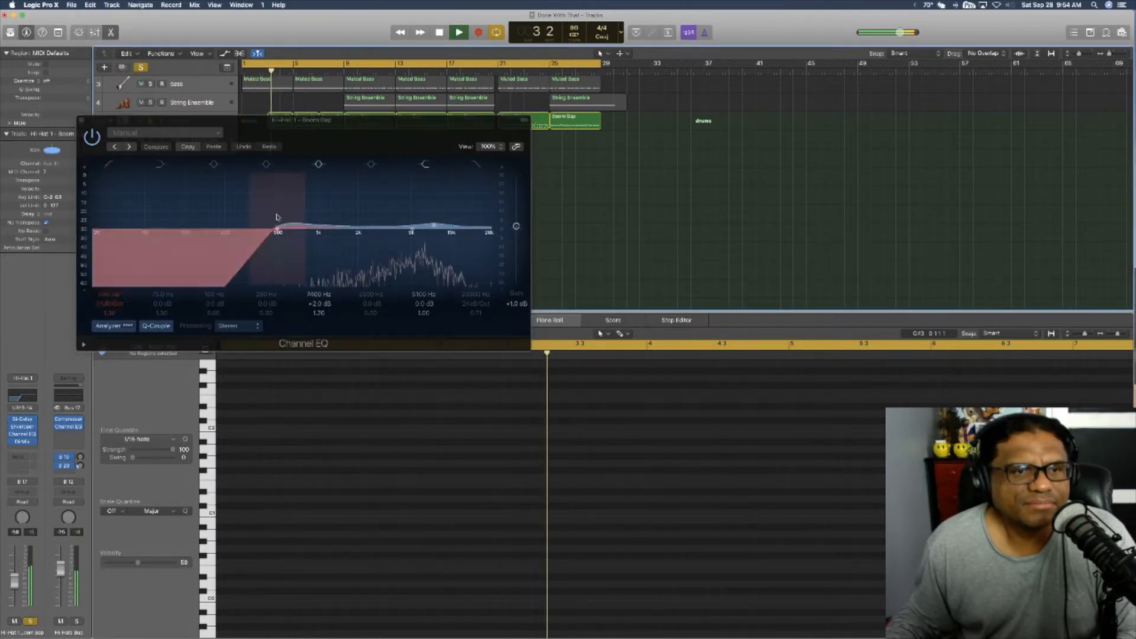
mouse_move(276, 218)
left_mouse_down()
mouse_move(329, 228)
mouse_move(481, 225)
mouse_move(494, 236)
mouse_move(262, 231)
left_mouse_up()
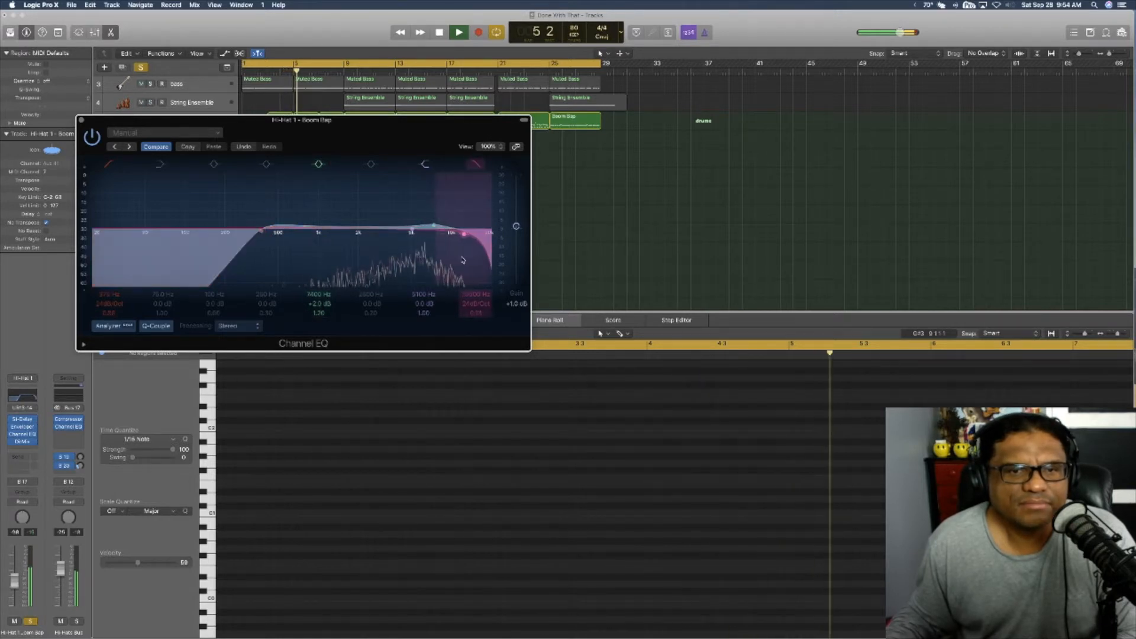
Step: Enable Hi-Hat 1's high-cut filter, sweep it down and back up to tame the upper highs, and close the EQ
left_click_drag(463, 260, 344, 274)
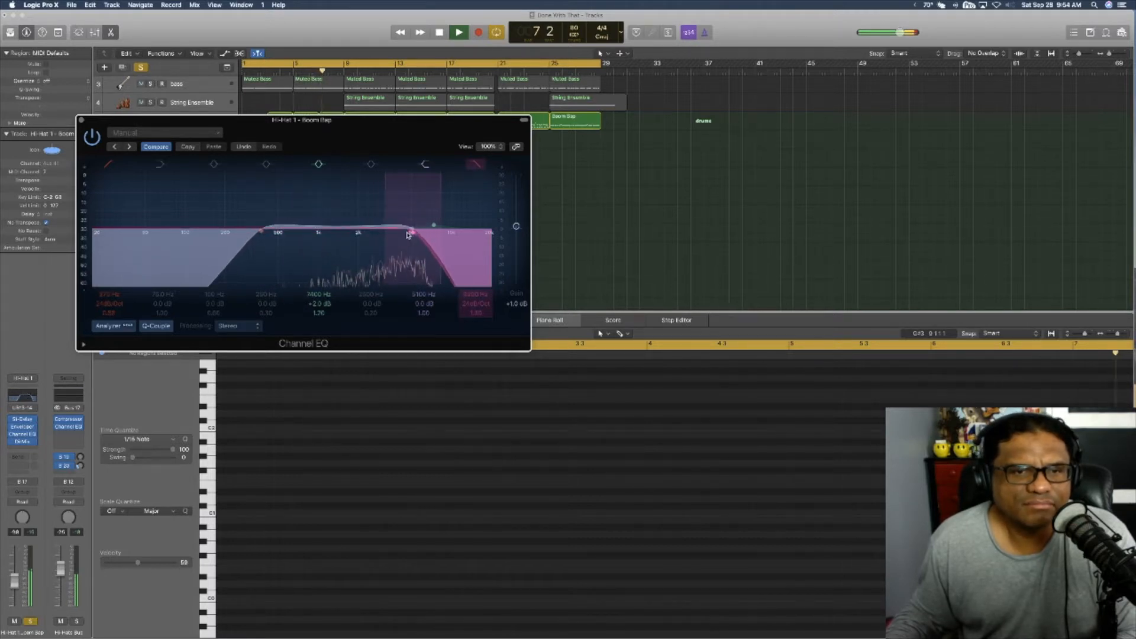
left_click_drag(377, 240, 340, 251)
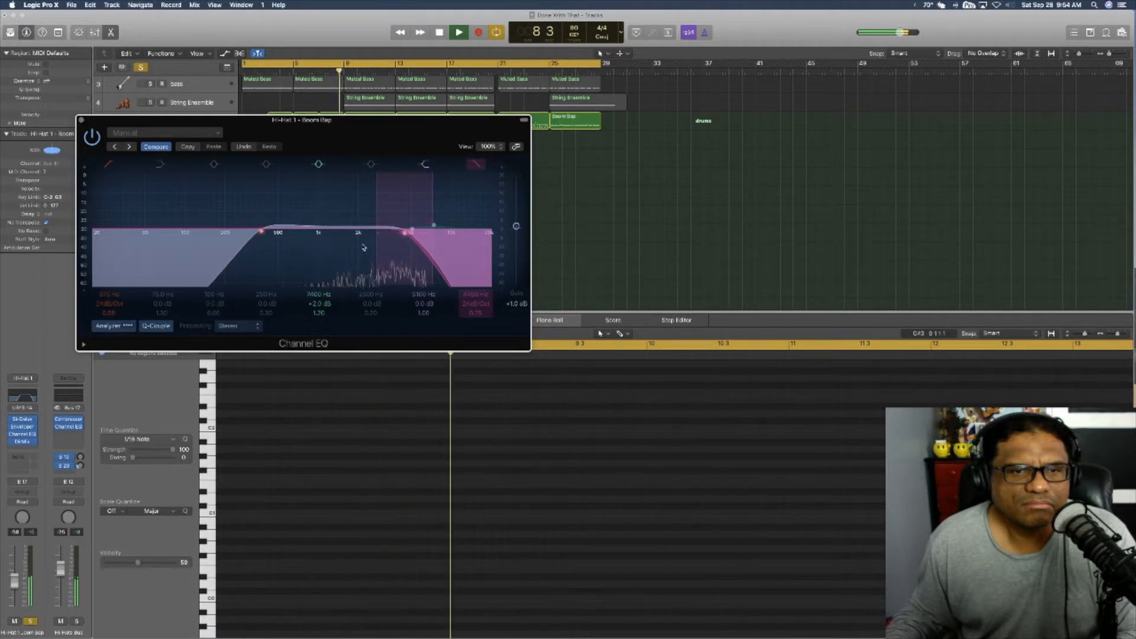
left_click_drag(404, 232, 380, 237)
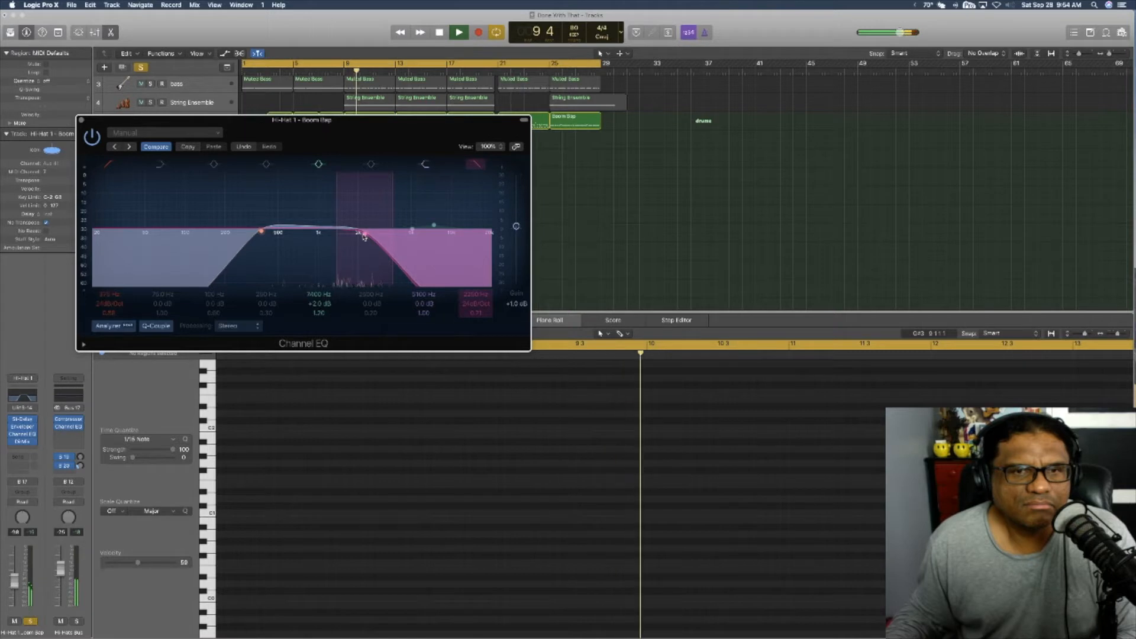
left_click_drag(364, 236, 415, 238)
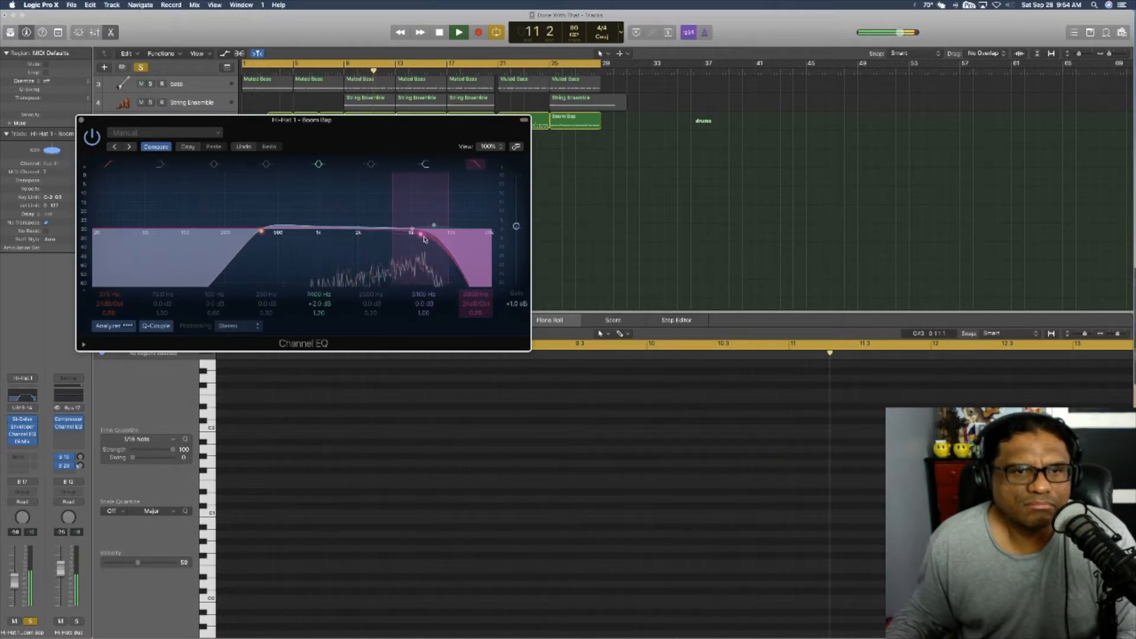
left_click(82, 120)
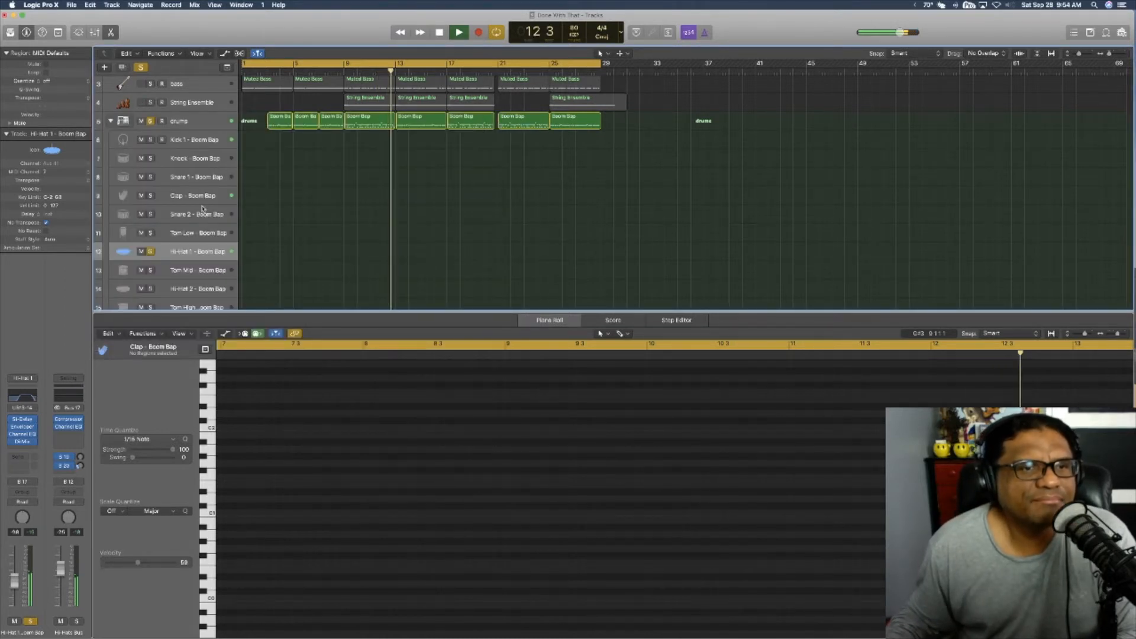
Step: Solo the Clap track in place of Hi-Hat 1 during playback and open its Channel EQ
scroll(202, 208, "down", 10)
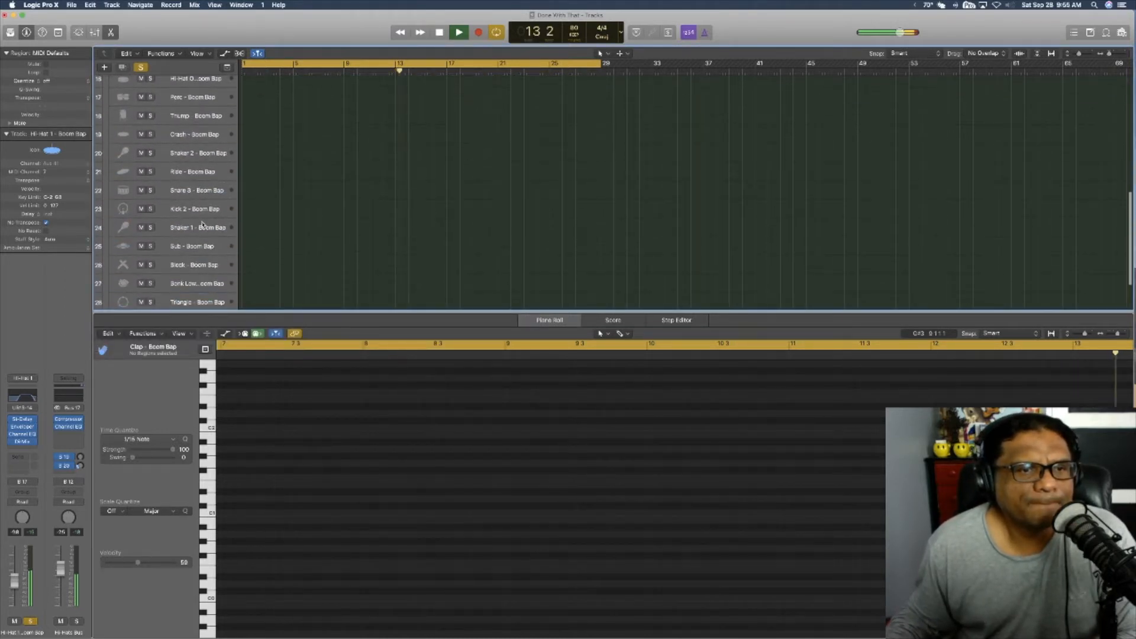
scroll(202, 225, "up", 10)
left_click(194, 233)
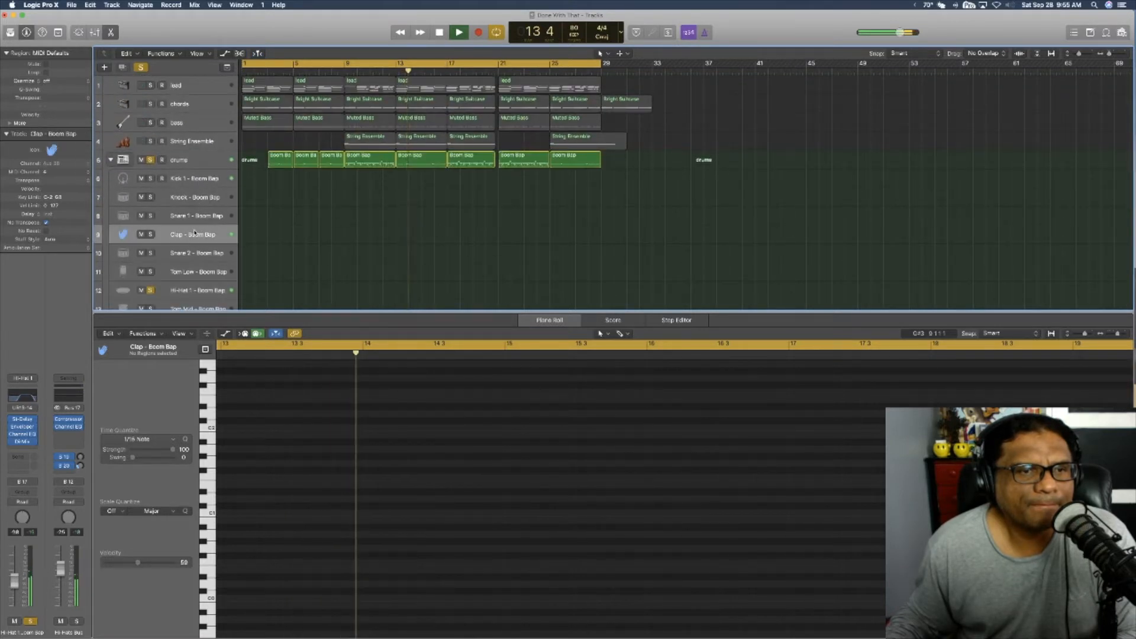
left_click(150, 234)
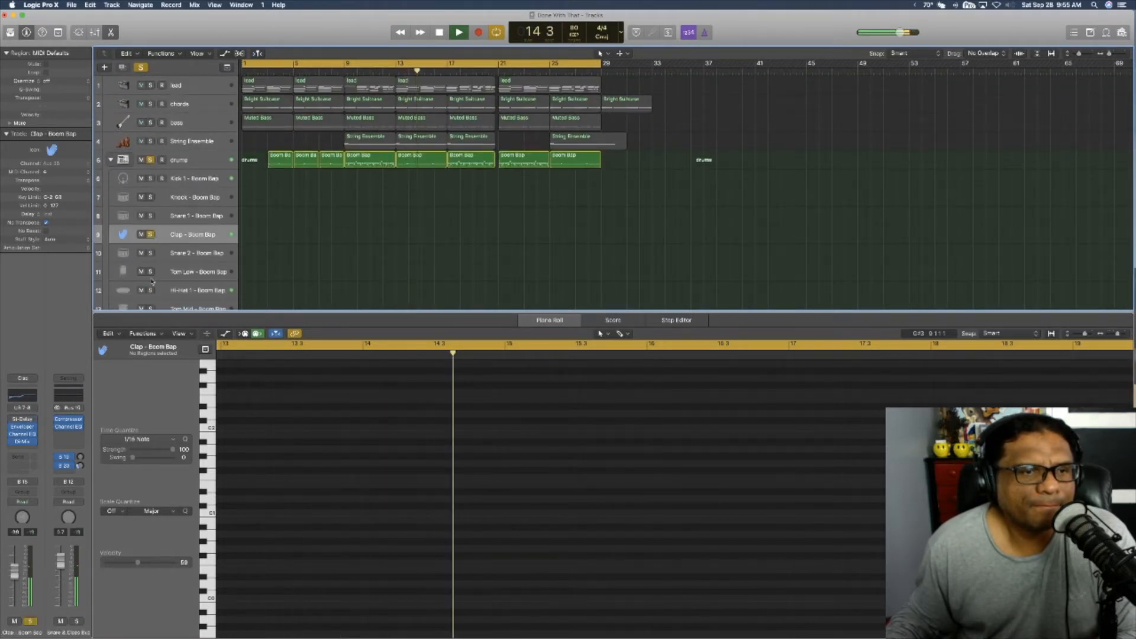
left_click(25, 395)
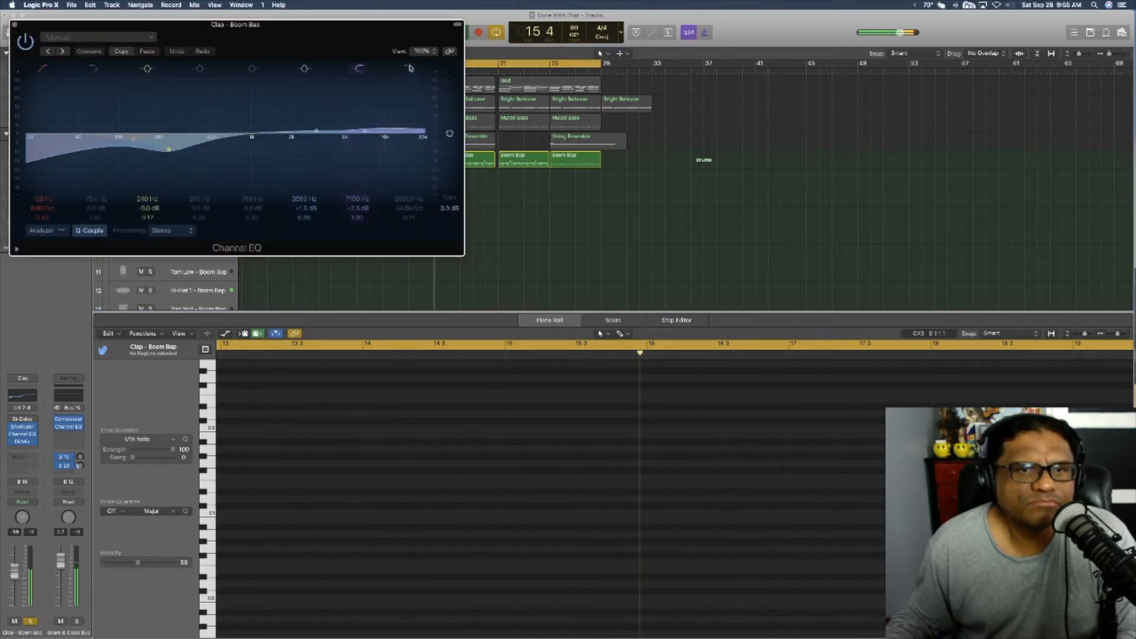
Step: Add a 24 dB/Oct high cut at 5000 Hz to the Clap EQ with the analyzer on, and close the plug-in
left_click(424, 138)
left_click_drag(424, 138, 190, 223)
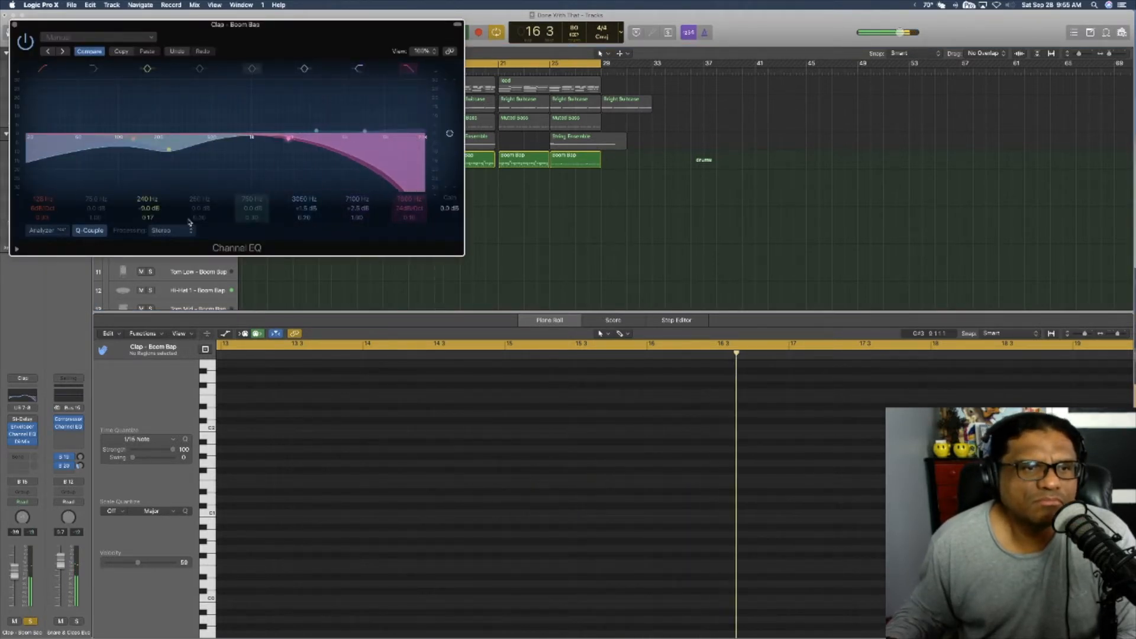
left_click(45, 230)
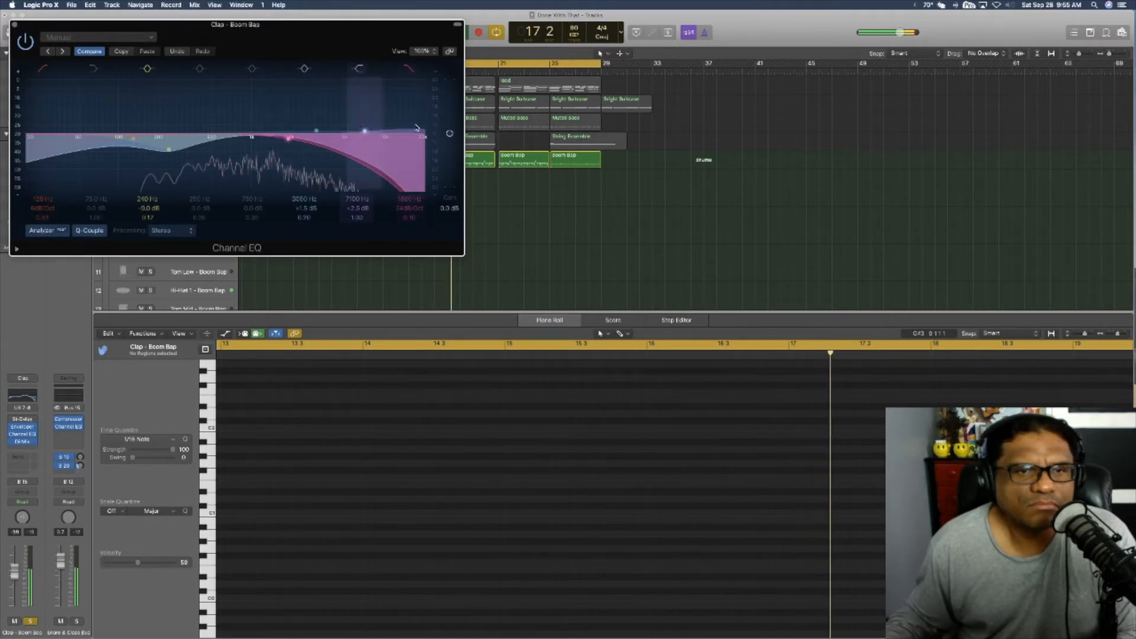
left_click_drag(284, 138, 349, 133)
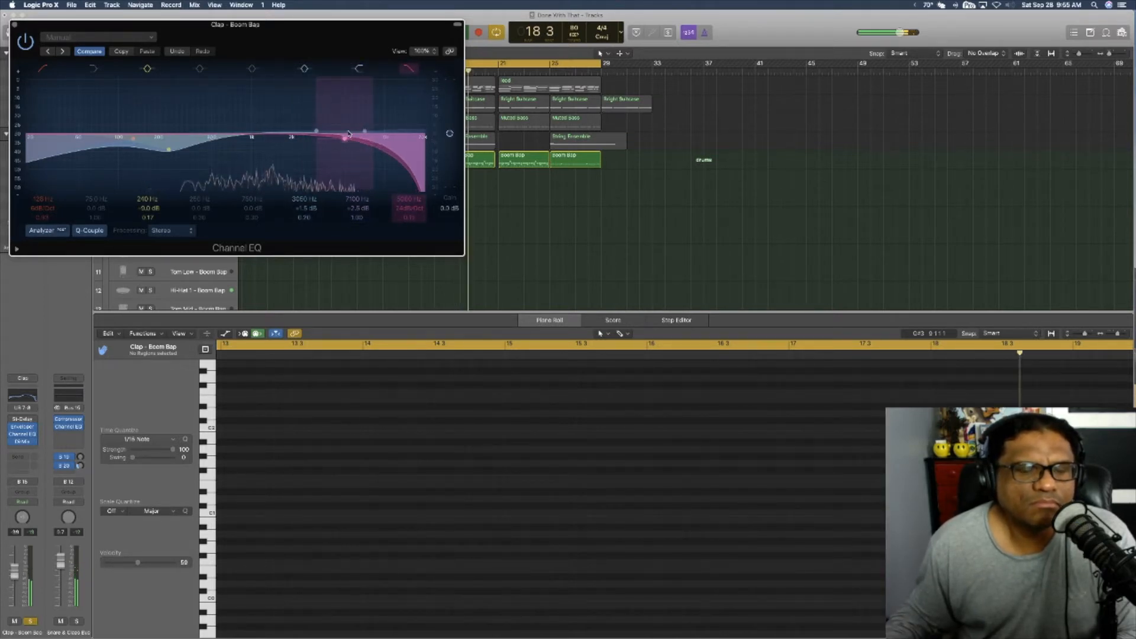
left_click(15, 24)
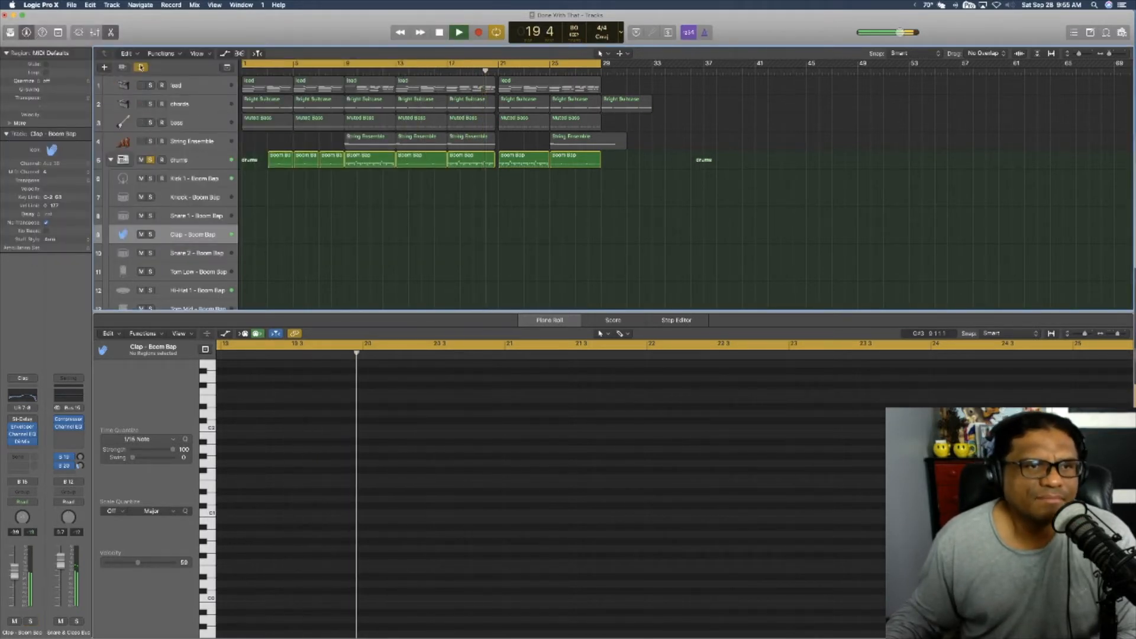
Step: Turn off soloing so the full beat plays, and collapse the drums stack
left_click(150, 159)
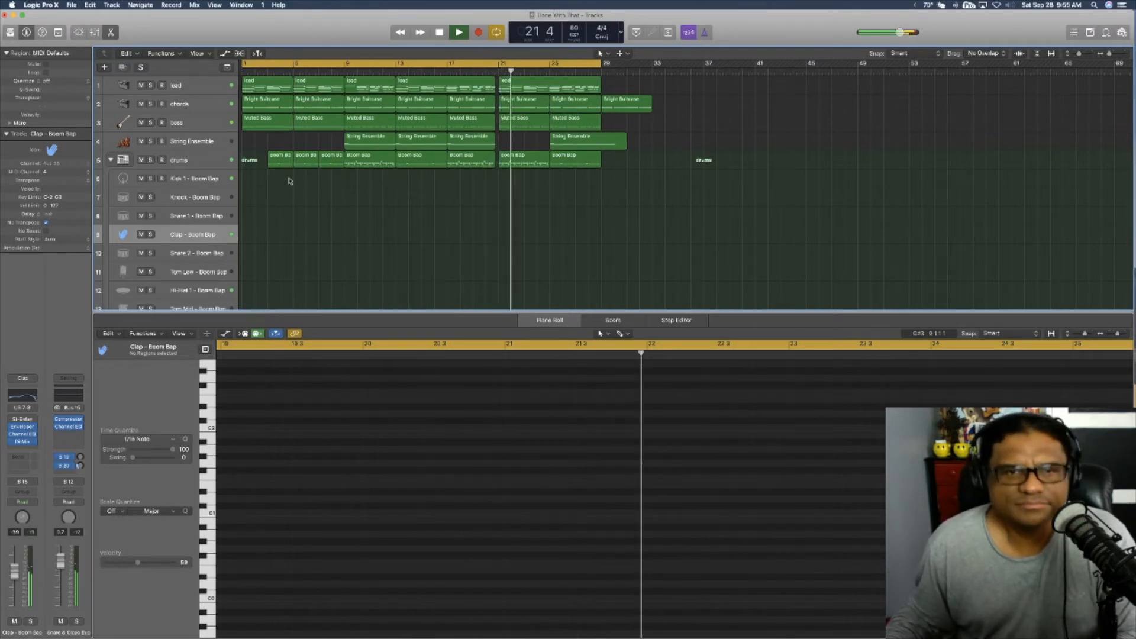
left_click(111, 160)
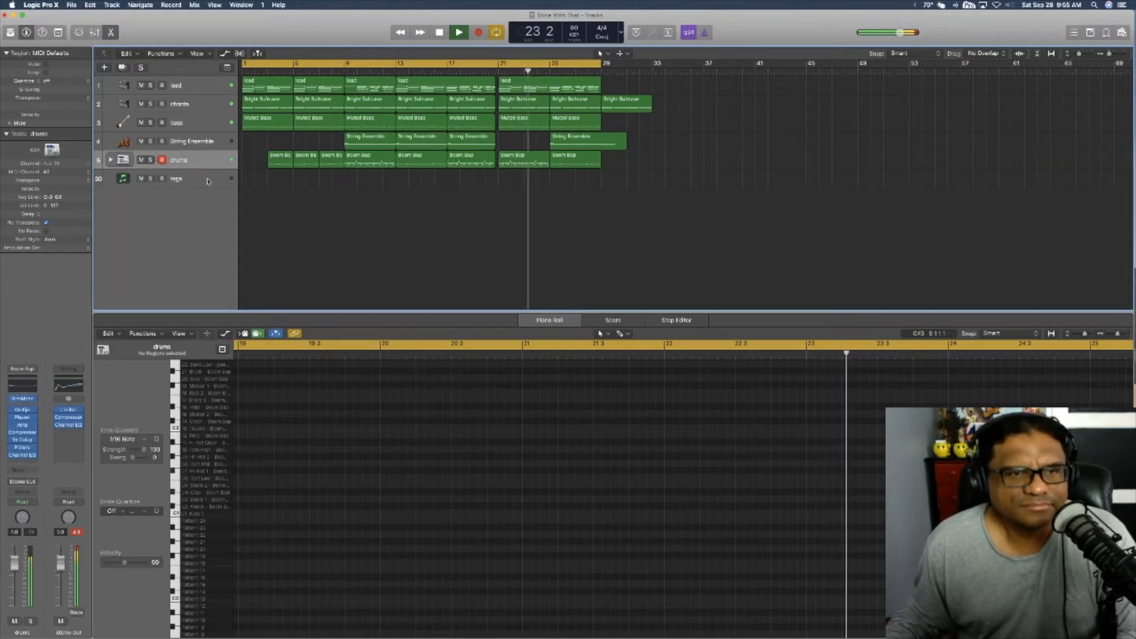
Step: Review the drum notes of the Boom Bap regions starting at bars 21 and 25 in the piano roll during playback
left_click(506, 164)
scroll(609, 379, "right", 3)
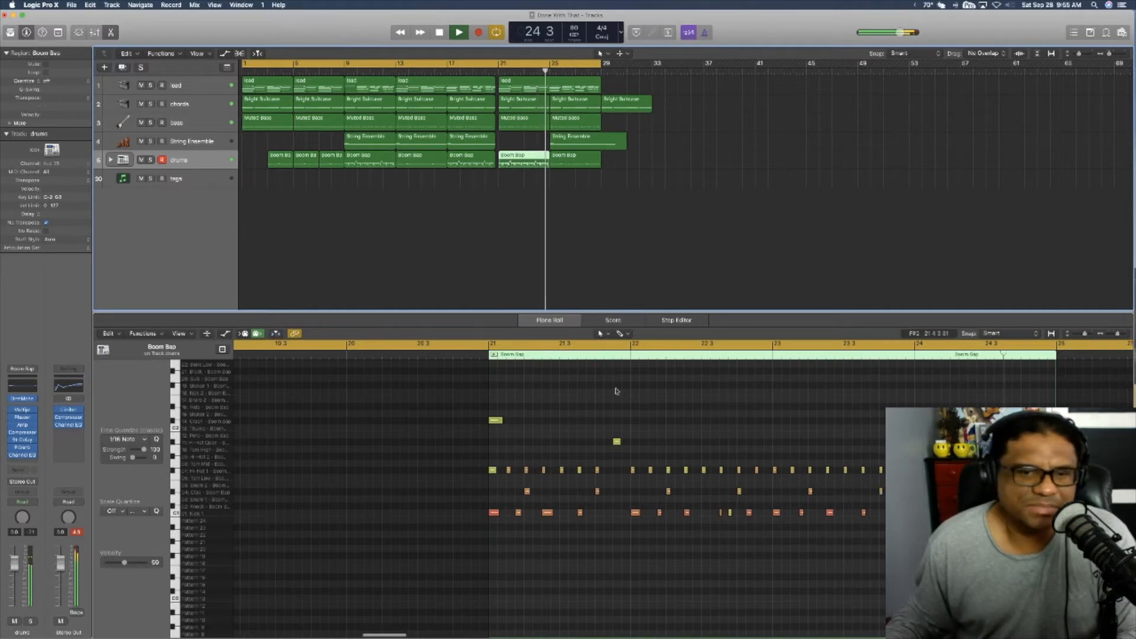
scroll(621, 399, "right", 1)
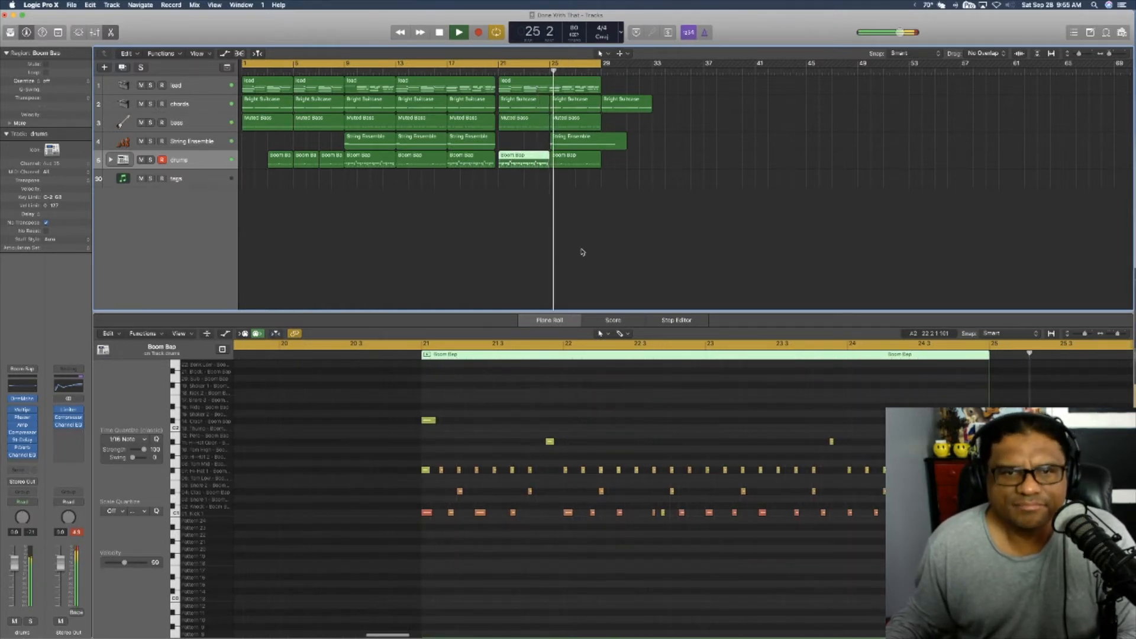
left_click(567, 166)
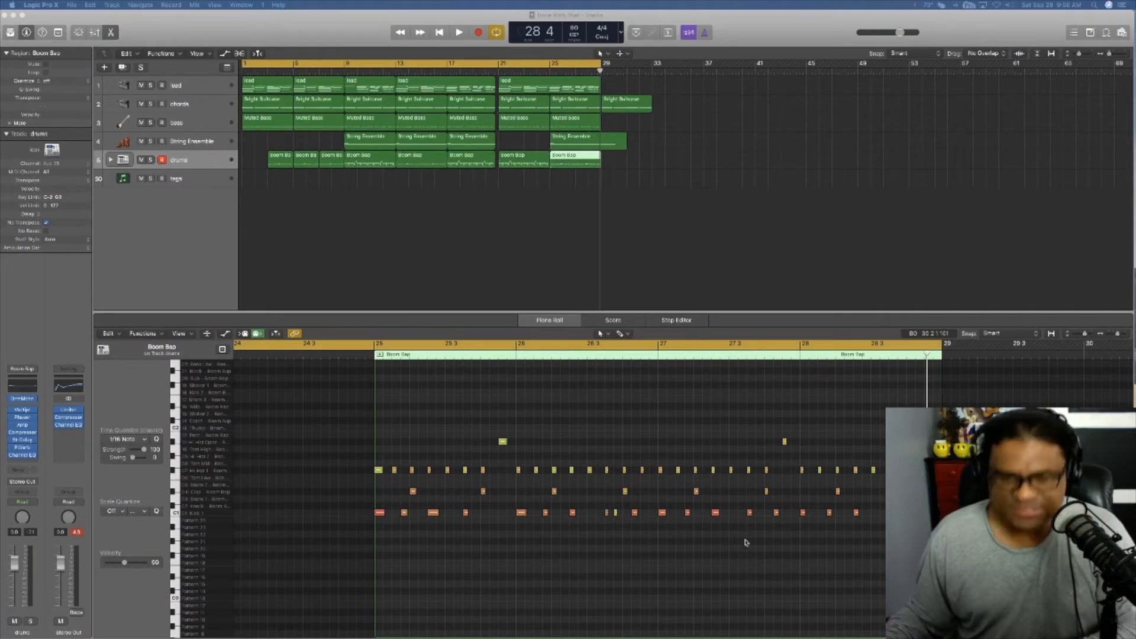
Step: Show the mixer, check the Stereo Out Limiter settings while playing the song from the beginning, and close the plug-in
left_click(672, 241)
key("x")
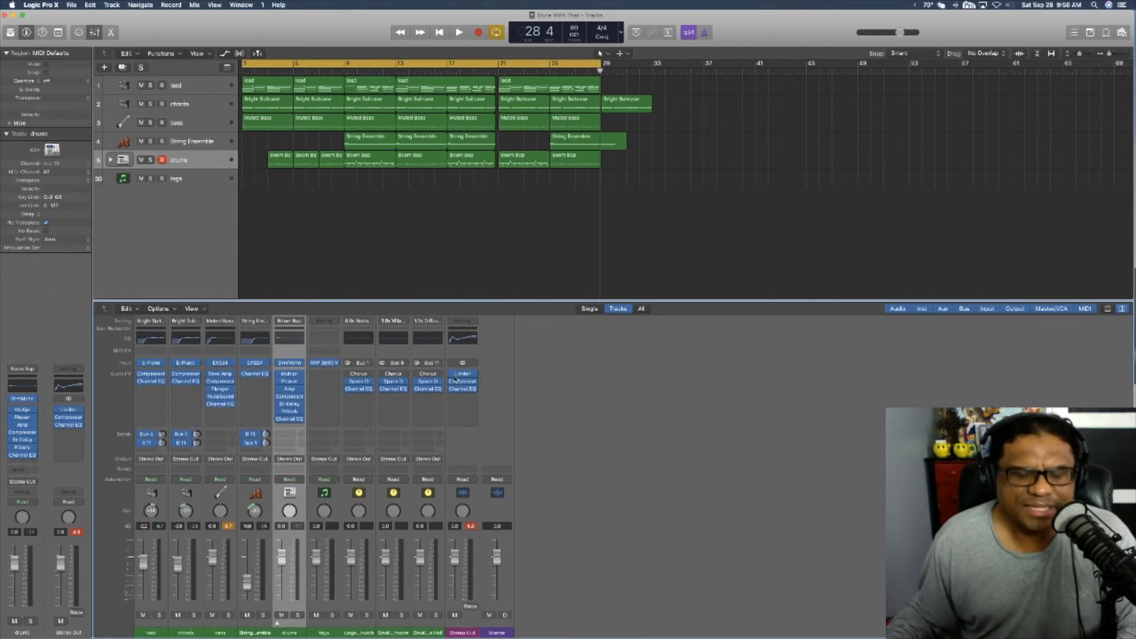
mouse_move(465, 382)
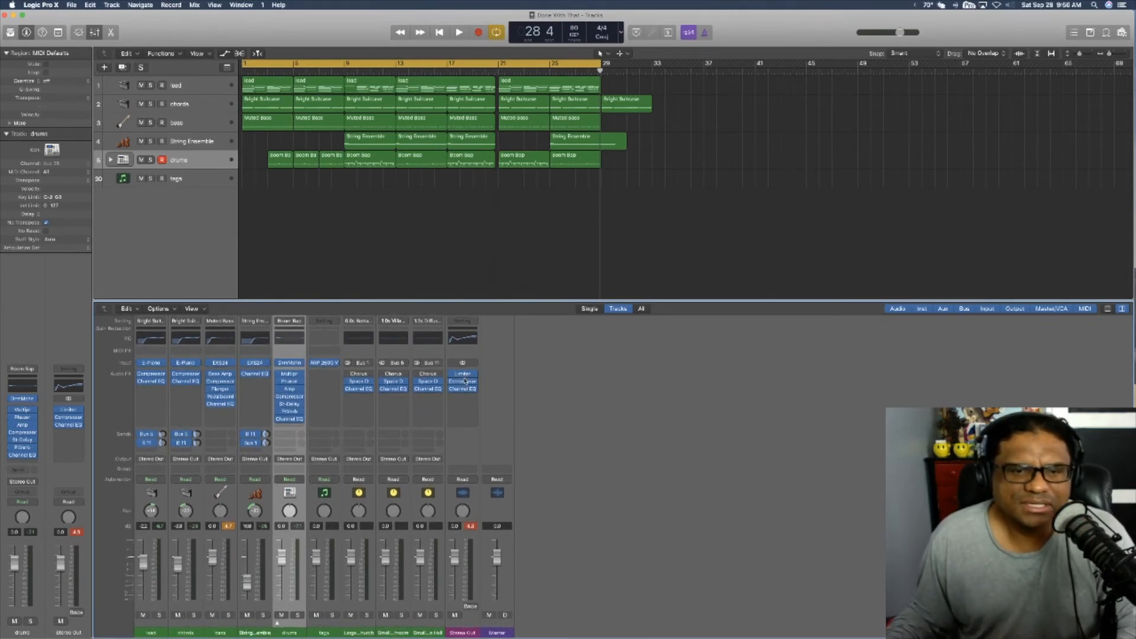
left_click(465, 375)
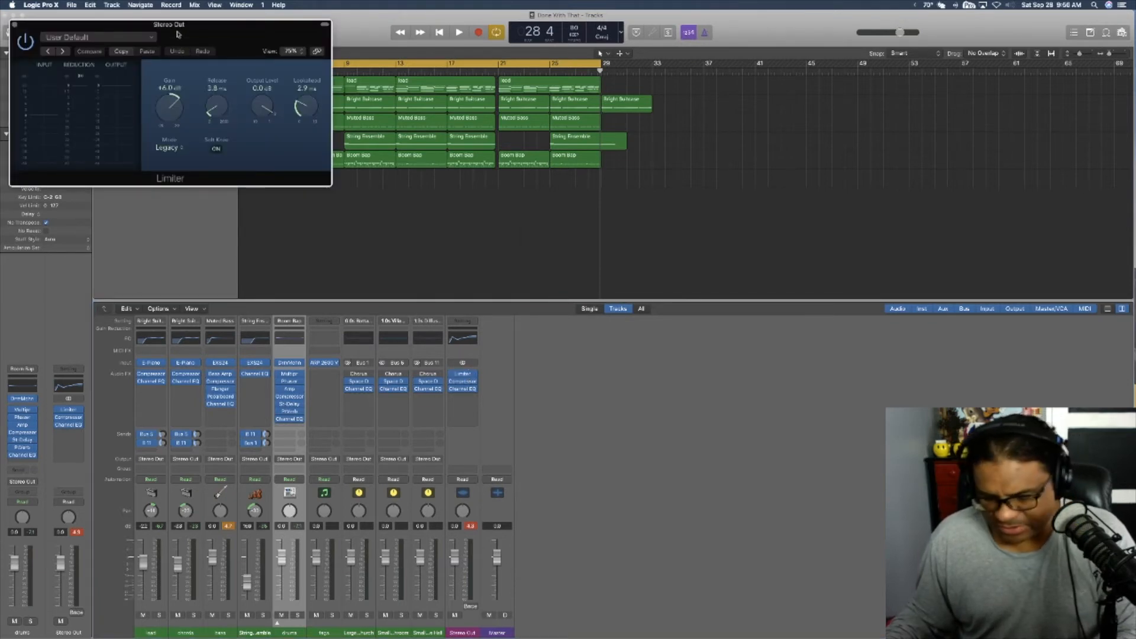
key("space")
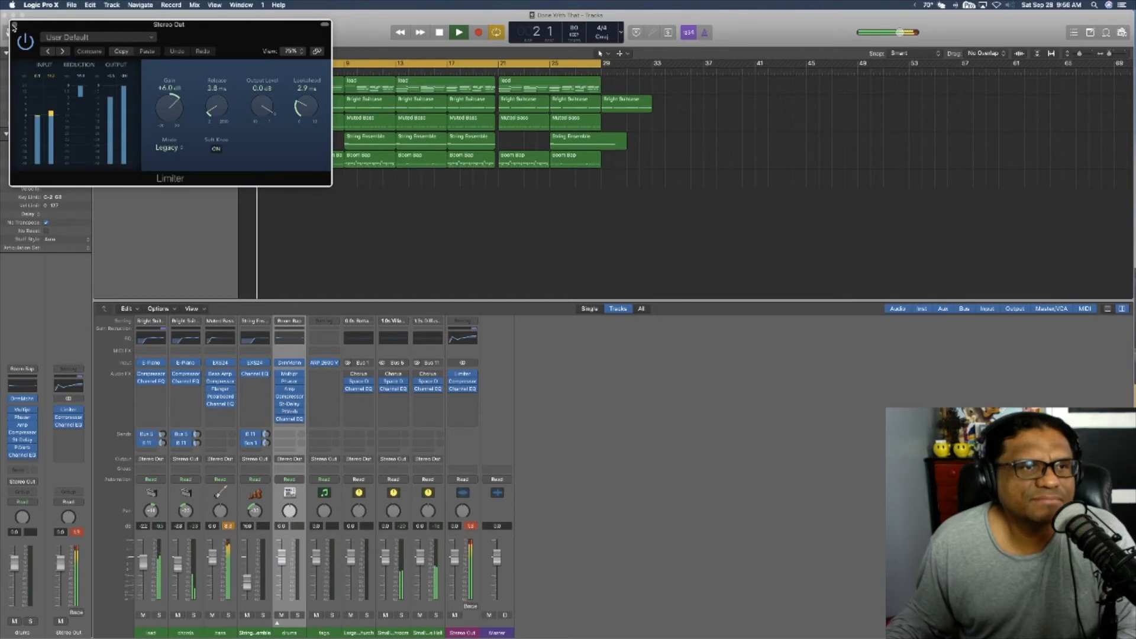
left_click(13, 26)
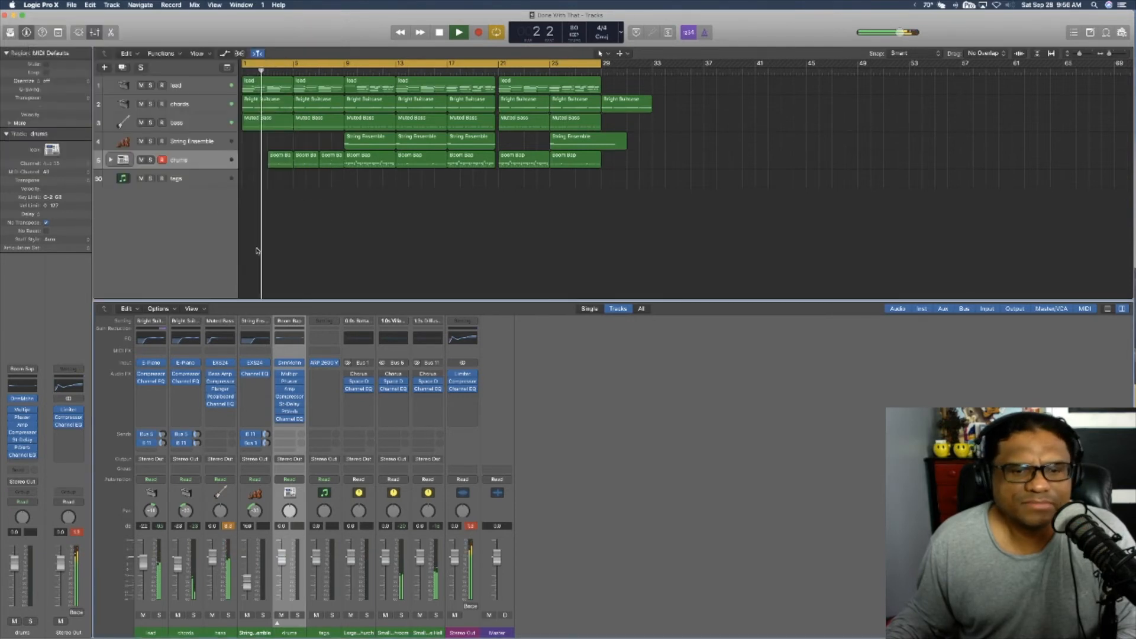
Step: Check the Stereo Out Compressor, and lower the 730 Hz band of the Stereo Out Channel EQ to -1.5 dB during playback
left_click(459, 382)
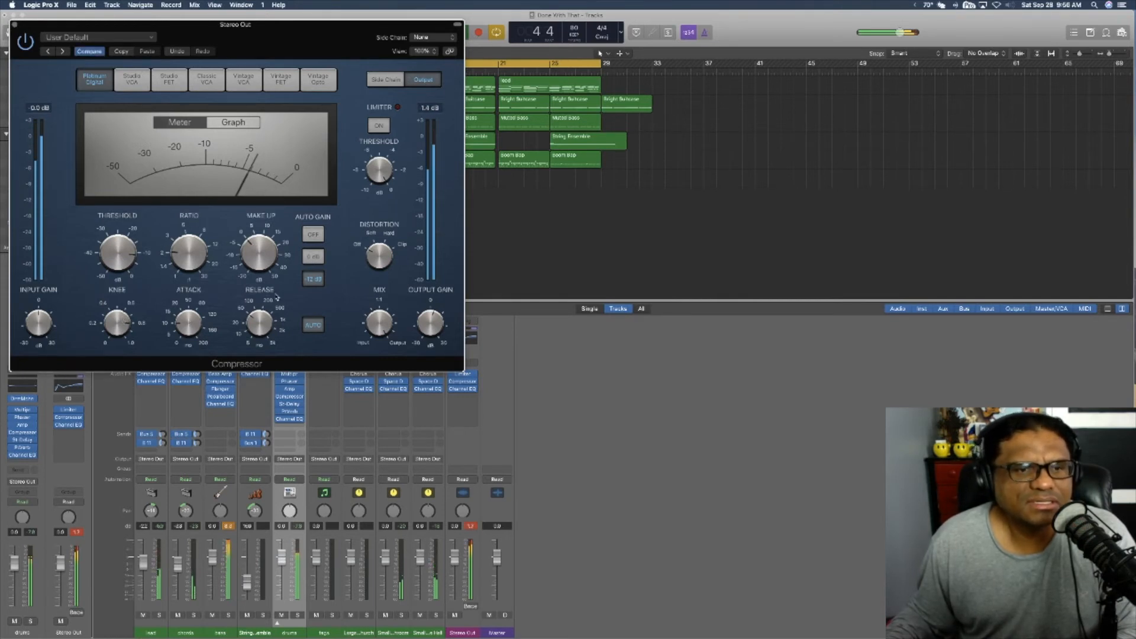
left_click(14, 25)
left_click(460, 390)
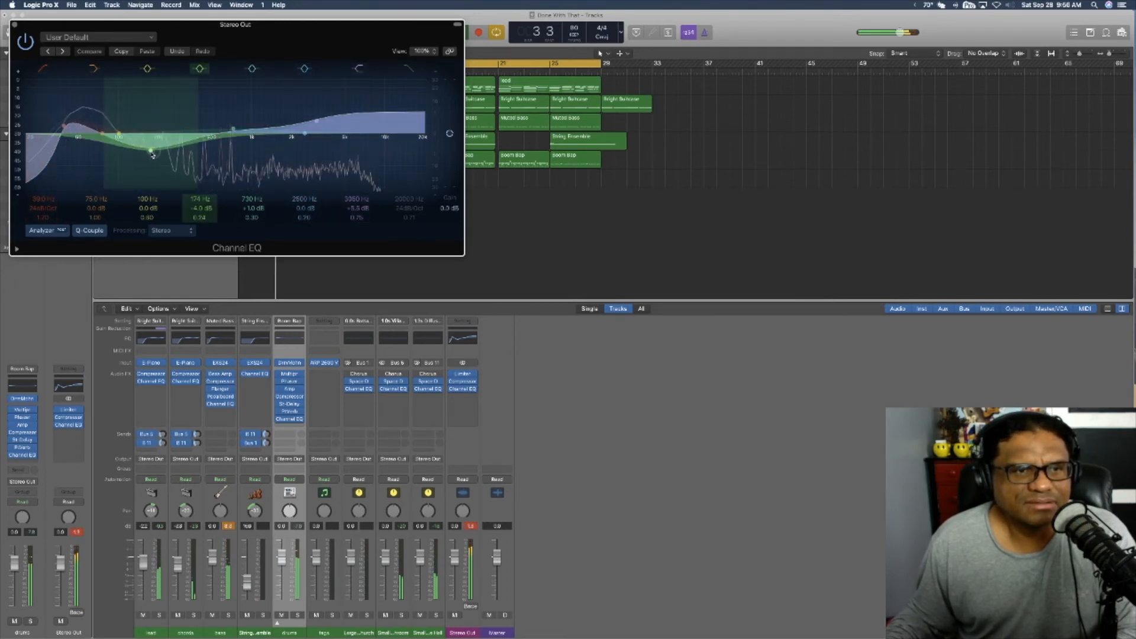
left_click_drag(235, 129, 235, 142)
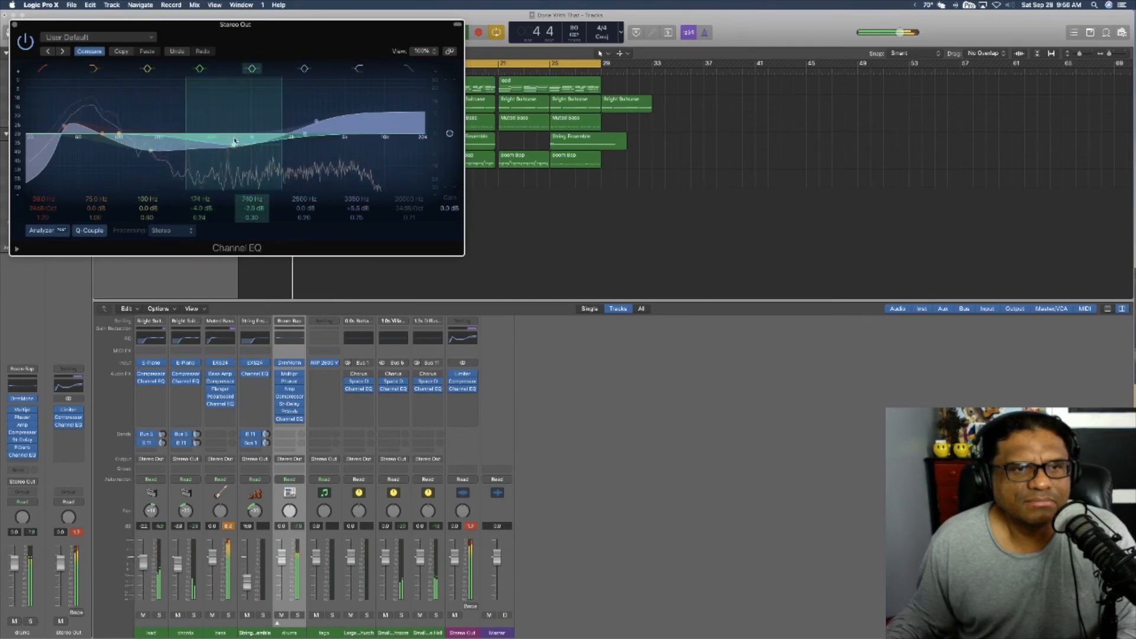
left_click_drag(235, 141, 239, 136)
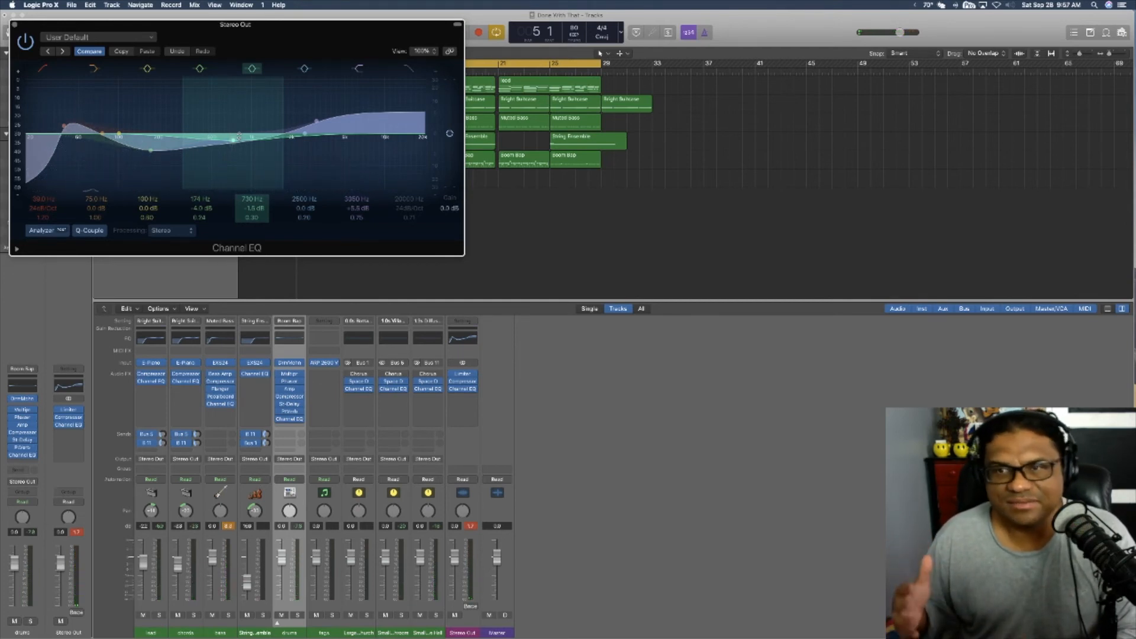
Step: Set the Stereo Out EQ's high shelf to +5.0 dB at 3100 Hz while playing from bar 19, and close the plug-in
key("space")
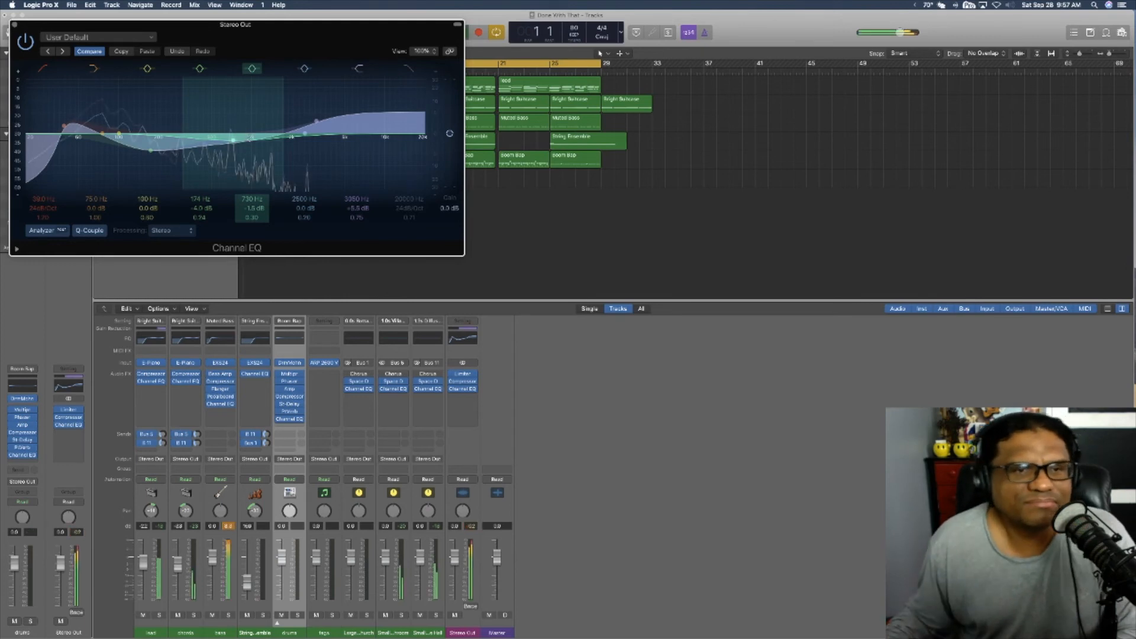
left_click(315, 122)
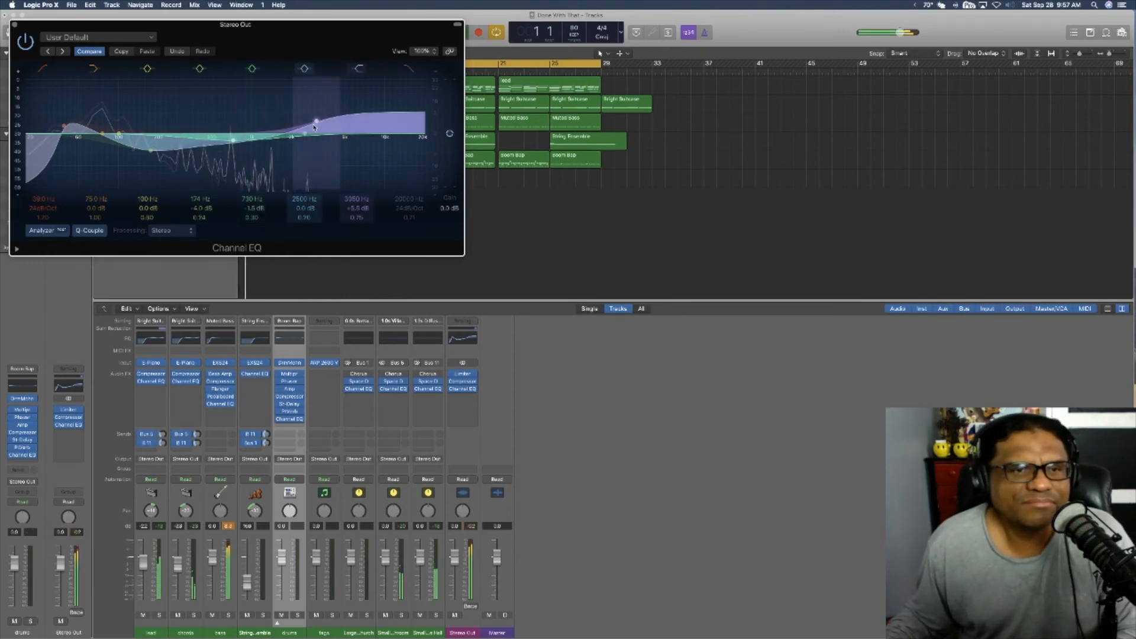
left_click(474, 65)
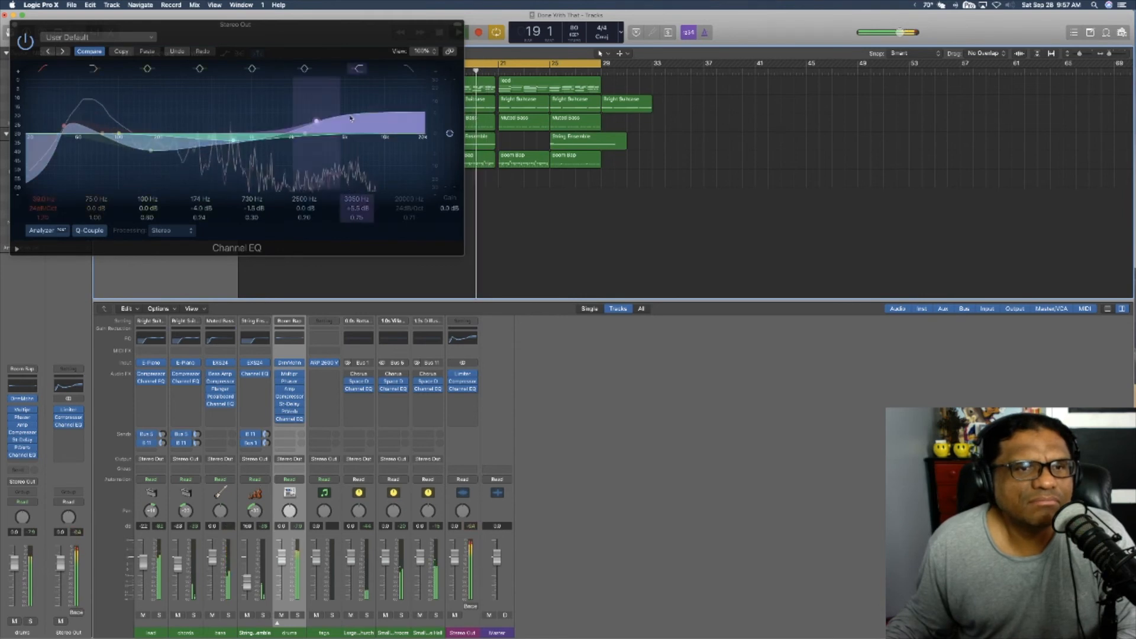
left_click_drag(316, 124, 317, 123)
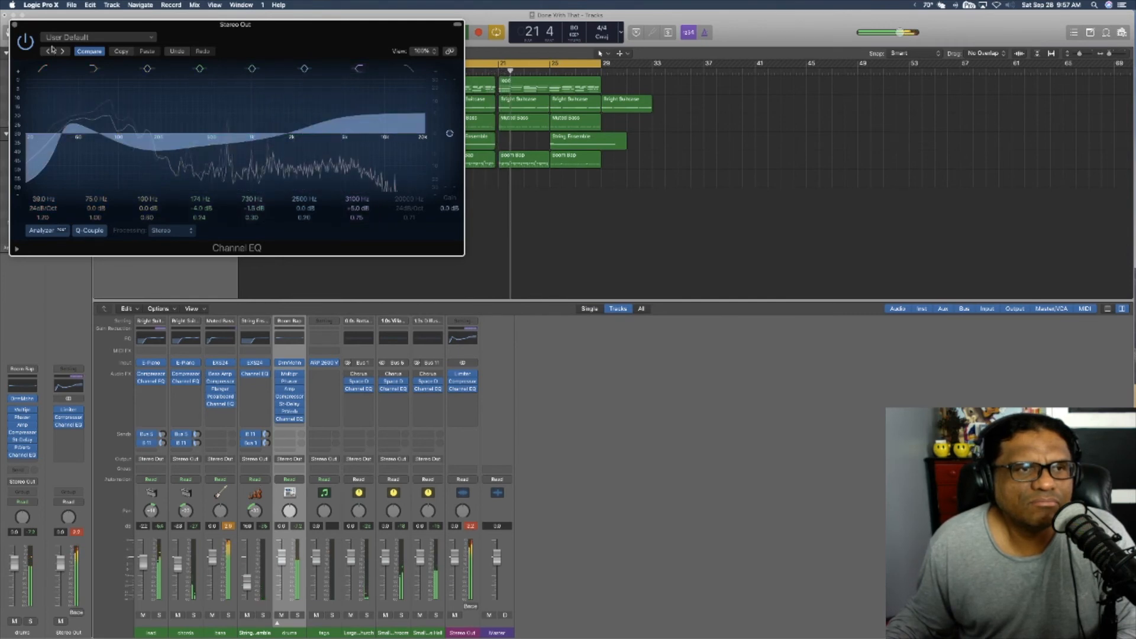
left_click(14, 26)
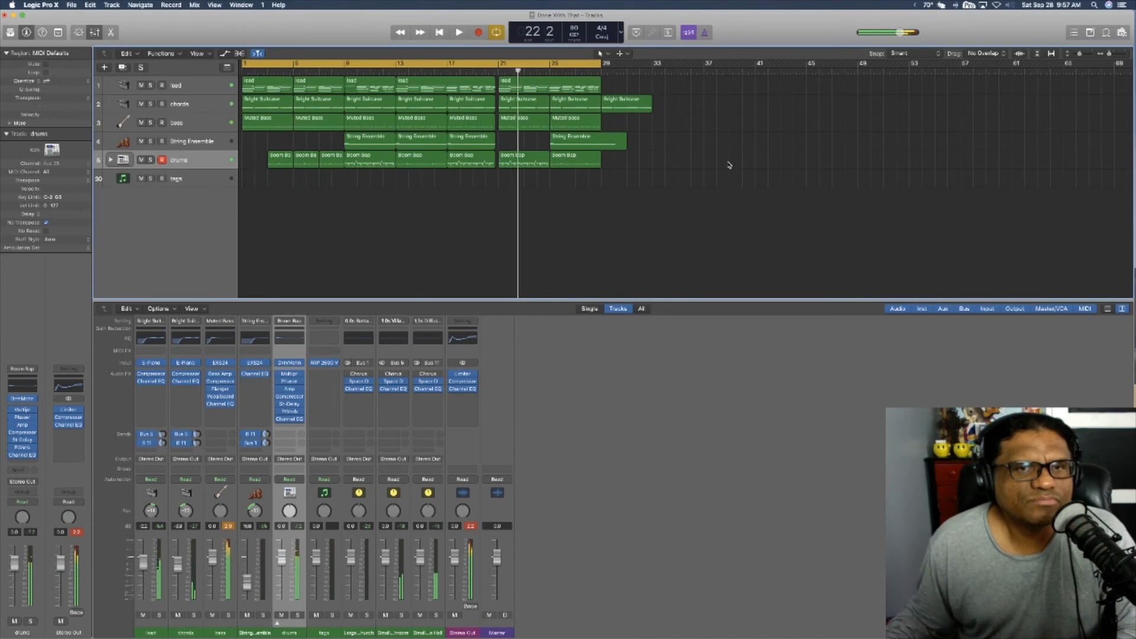